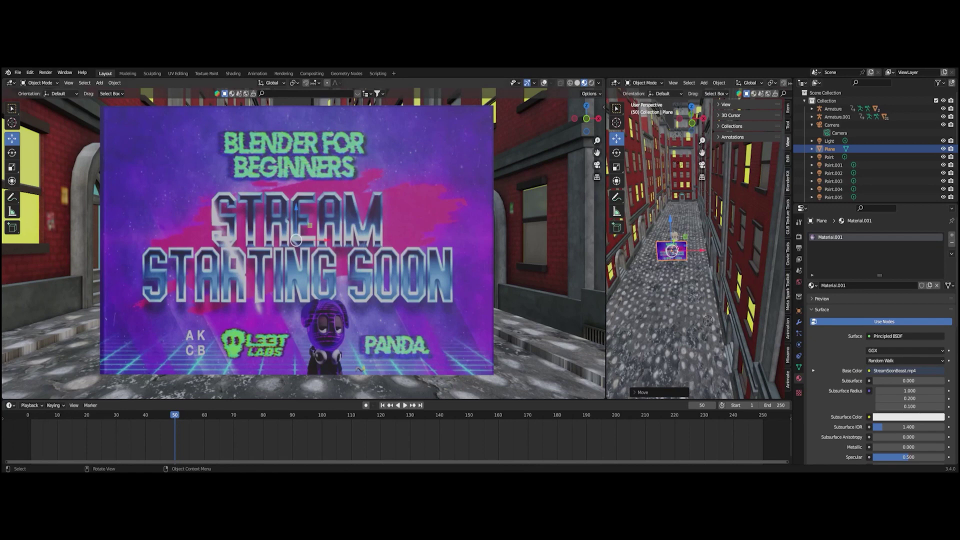
Step: Delete the plane with the "Stream Starting Soon" artwork that covers the character
right_click(295, 243)
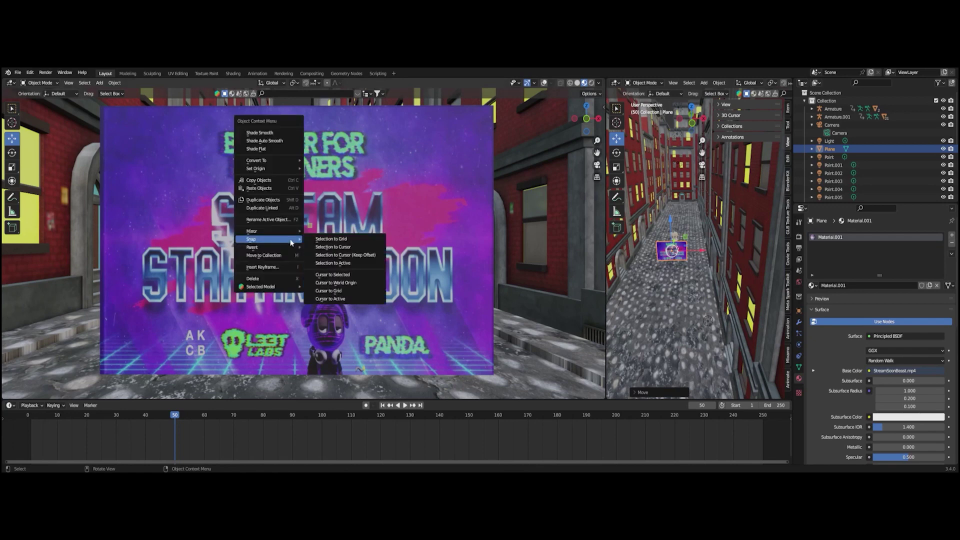
left_click(274, 281)
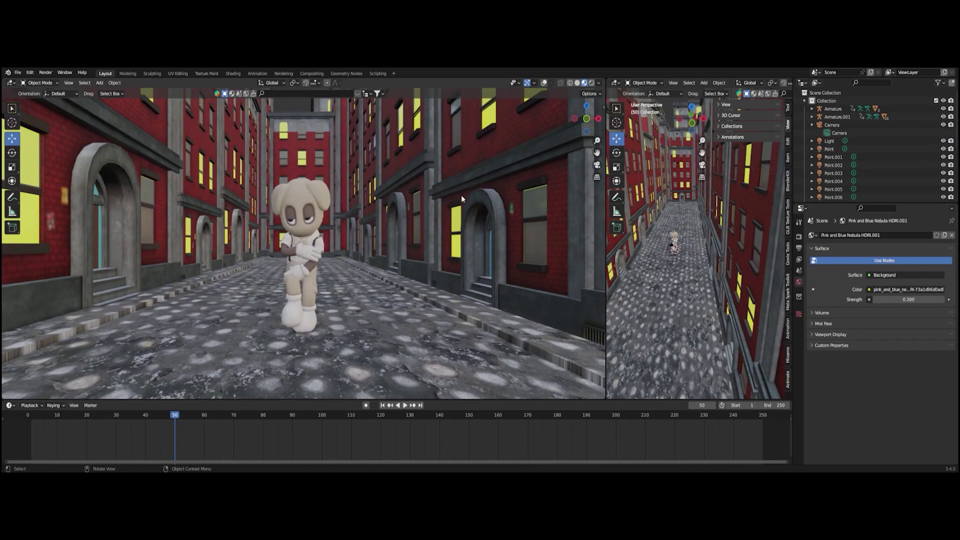
Step: Look around the street scene from a free perspective and return the main viewport to the scene camera's view of the character
scroll(413, 188, "down", 5)
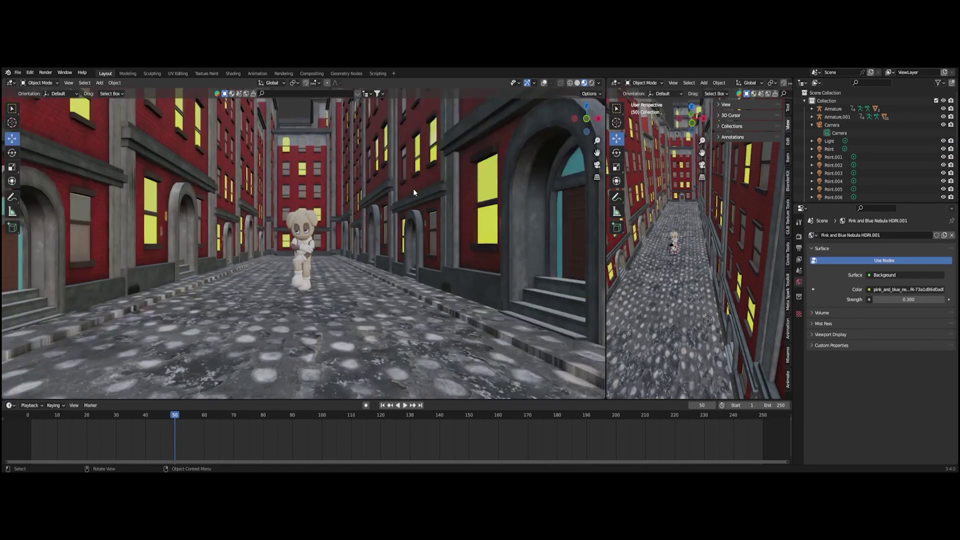
middle_click_drag(411, 187, 403, 191)
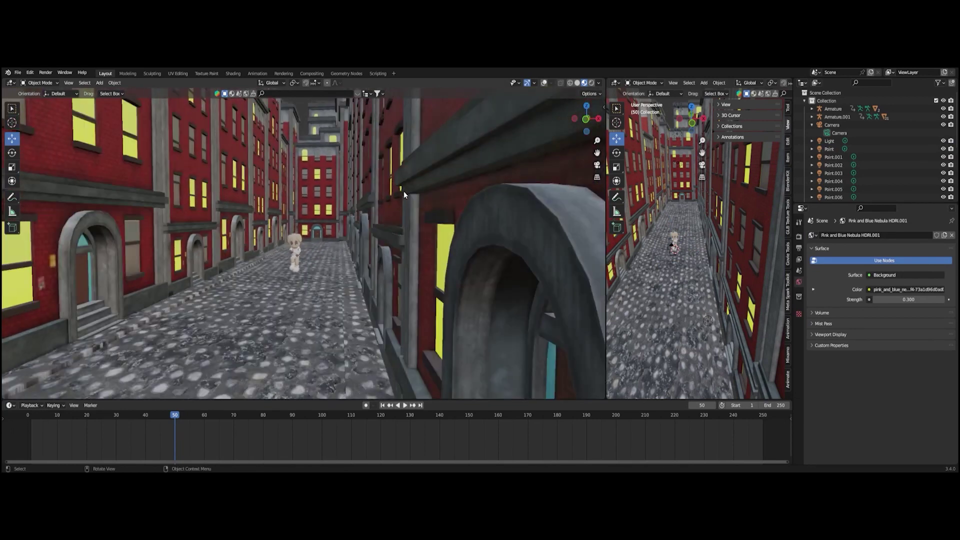
middle_click_drag(346, 184, 361, 236)
scroll(345, 220, "up", 3)
scroll(345, 220, "down", 10)
scroll(366, 237, "up", 3)
middle_click_drag(286, 186, 392, 234, "shift")
scroll(360, 237, "down", 2)
scroll(463, 227, "down", 3)
middle_click_drag(474, 215, 596, 193, "shift")
left_click(598, 164)
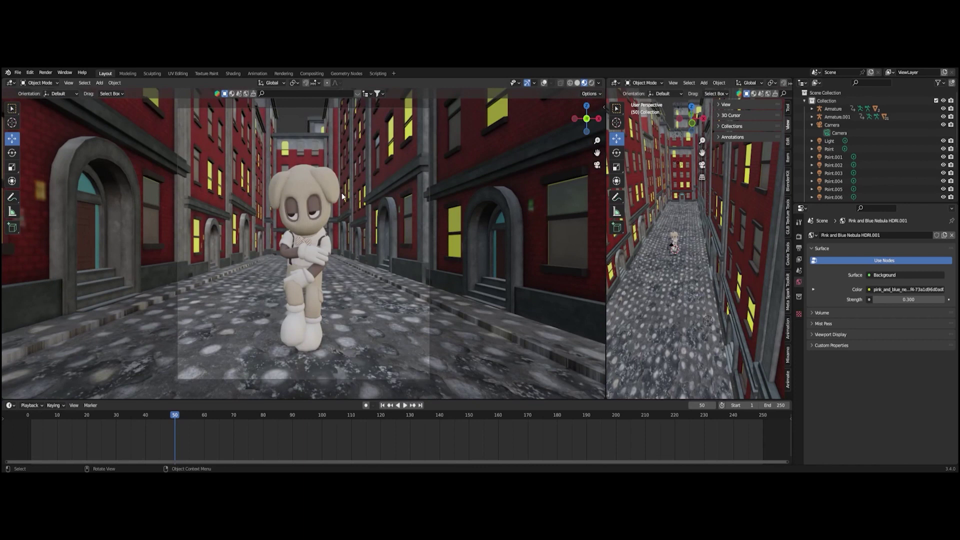
Step: Resize the two 3D viewports to nearly equal widths, with the second one overlooking the street and character
left_click_drag(604, 246, 477, 244)
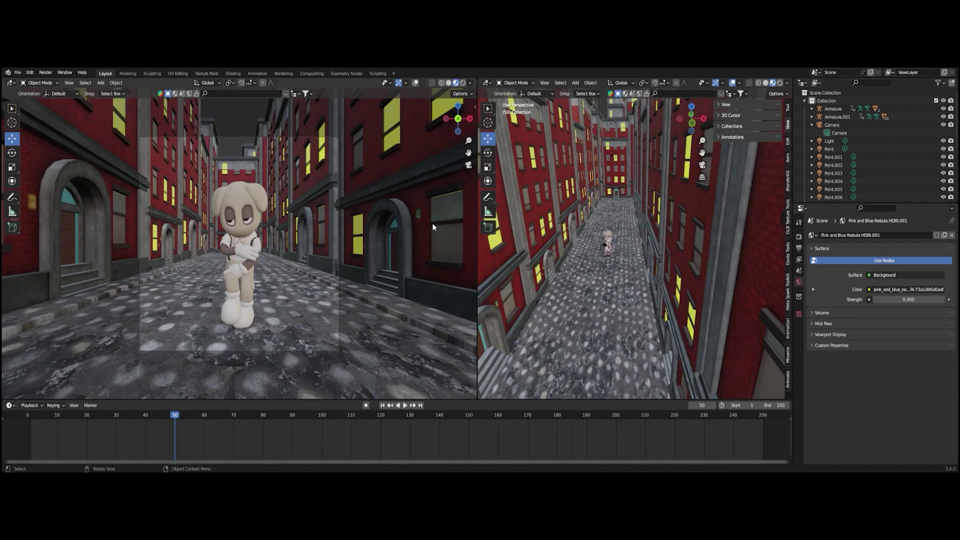
middle_click_drag(657, 223, 613, 205)
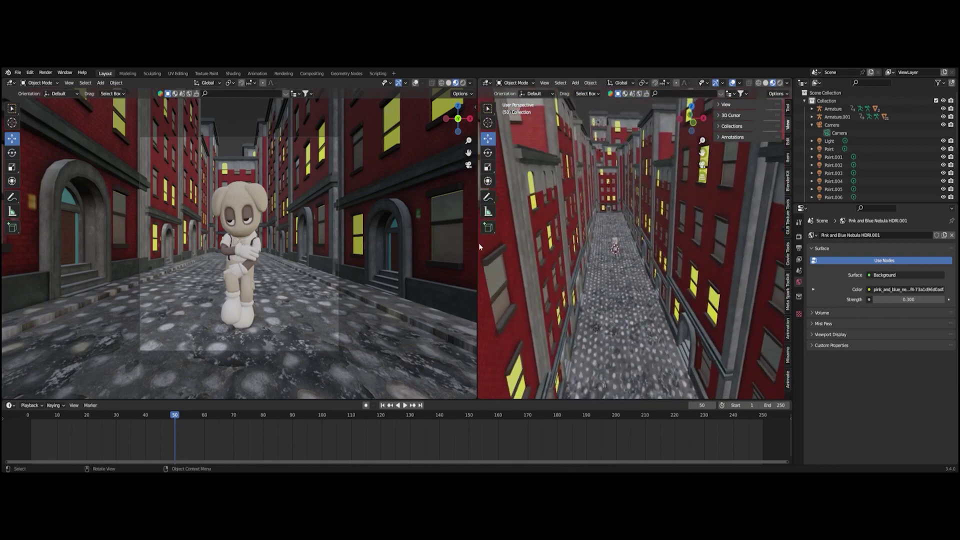
left_click_drag(478, 242, 394, 242)
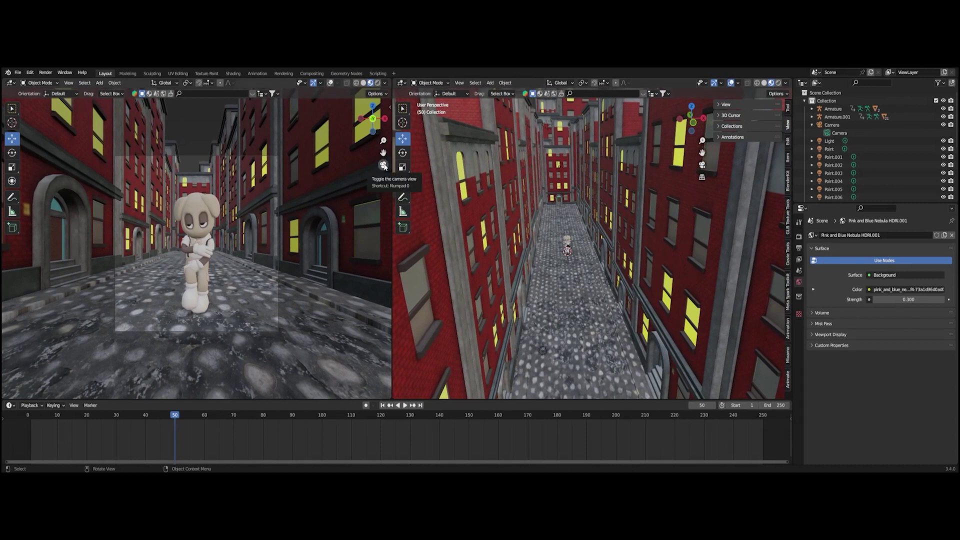
Step: Toggle the first viewport between a free perspective and the camera view, ending in the camera view
middle_click_drag(233, 233, 233, 230)
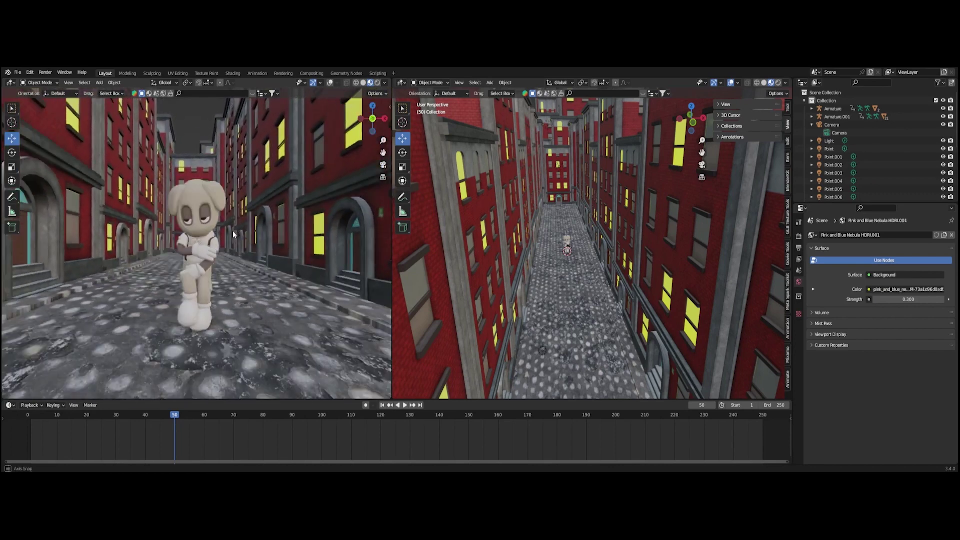
left_click(383, 166)
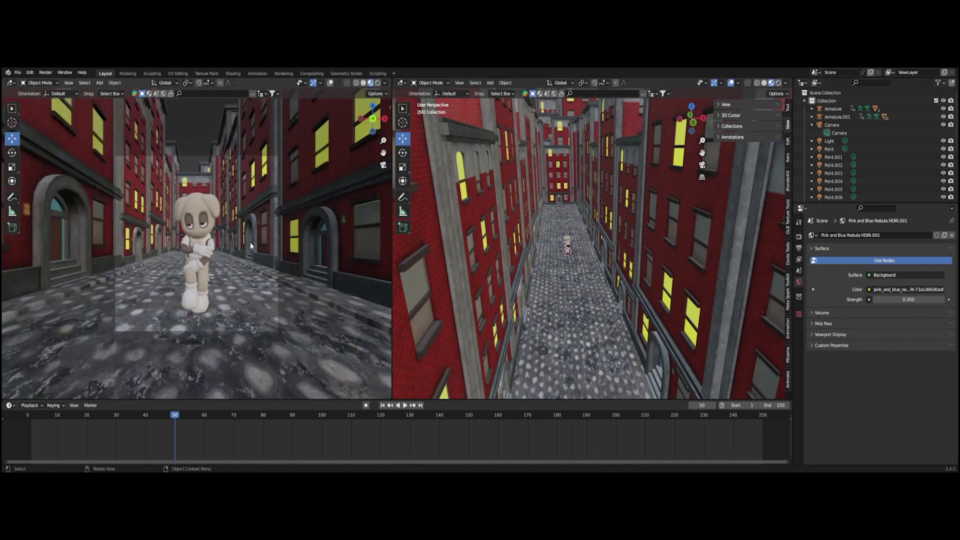
key("KP_0")
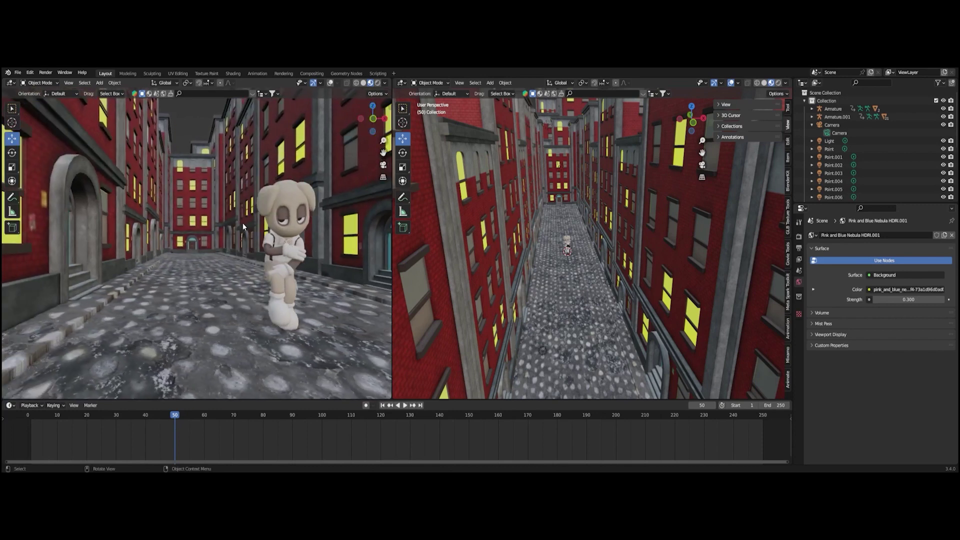
key("KP_0")
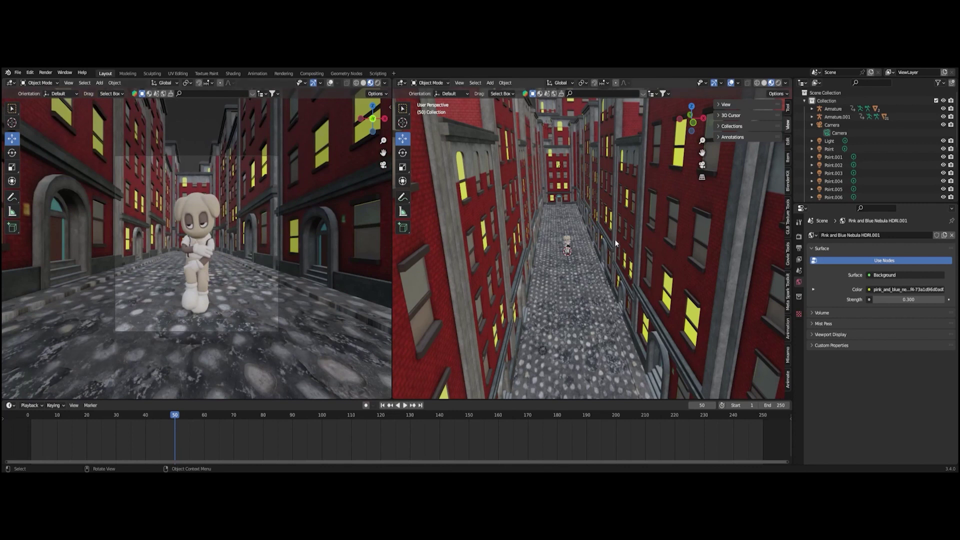
Step: Select the character's armature in the street overview and play its animation
scroll(607, 253, "up", 5)
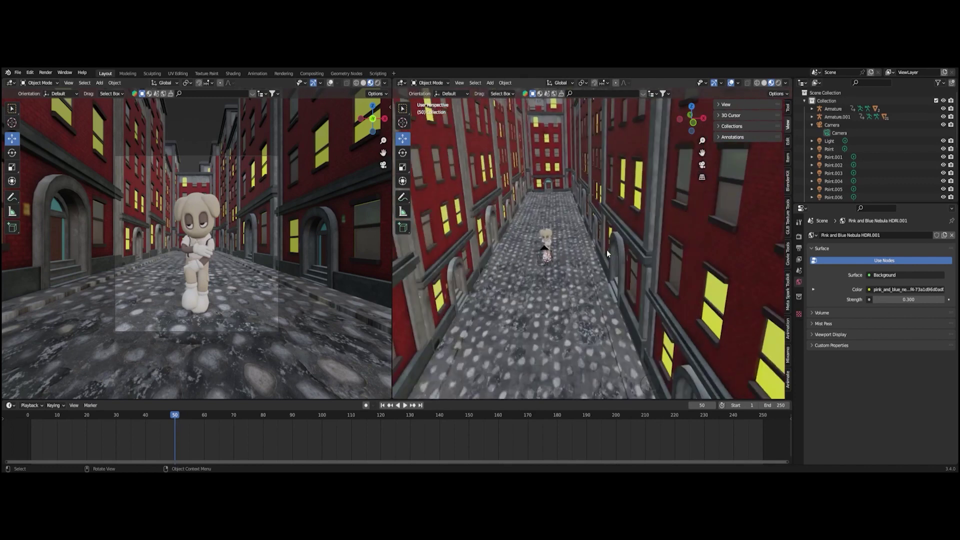
left_click(513, 219)
left_click(143, 431)
key("space")
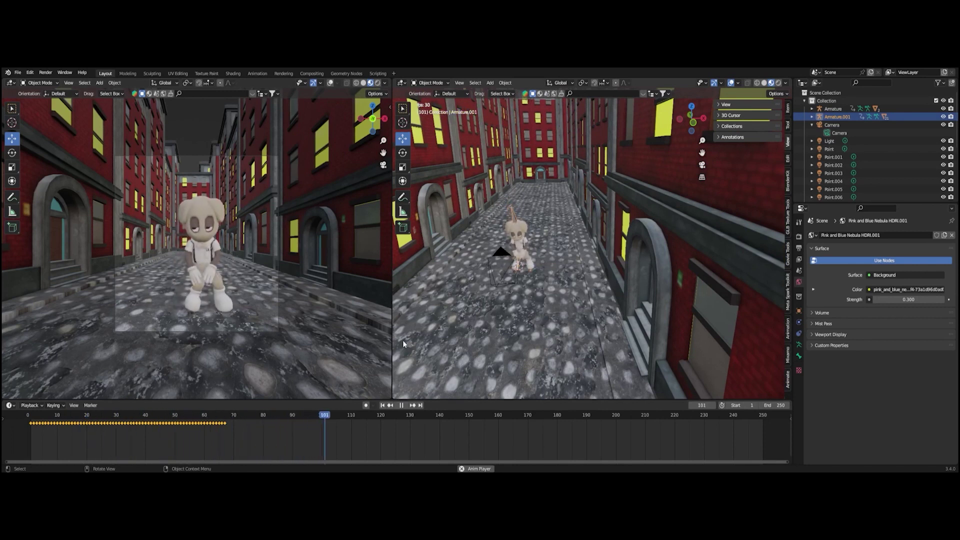
Step: Review the character's keyframed walk from several points during playback, stop it and return to frame 1
left_click(29, 418)
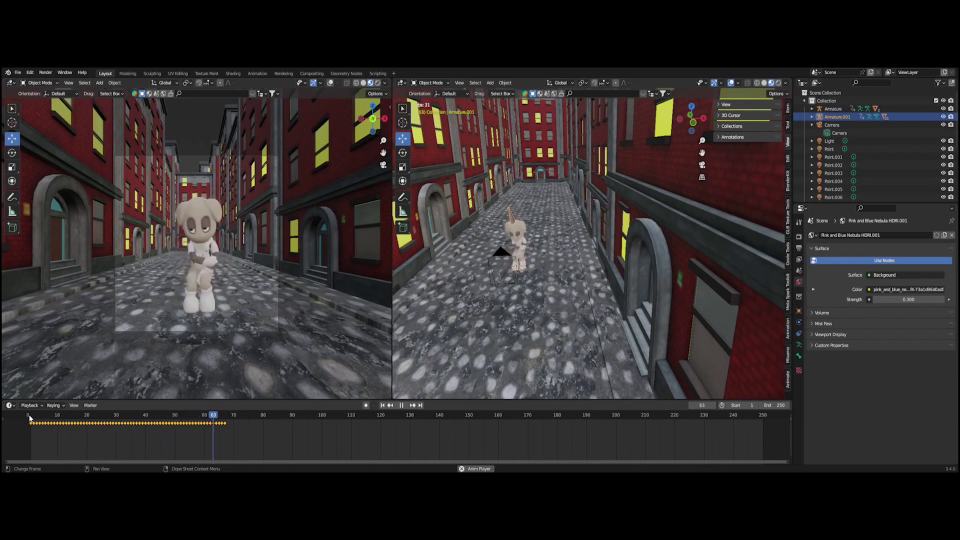
left_click_drag(150, 418, 76, 419)
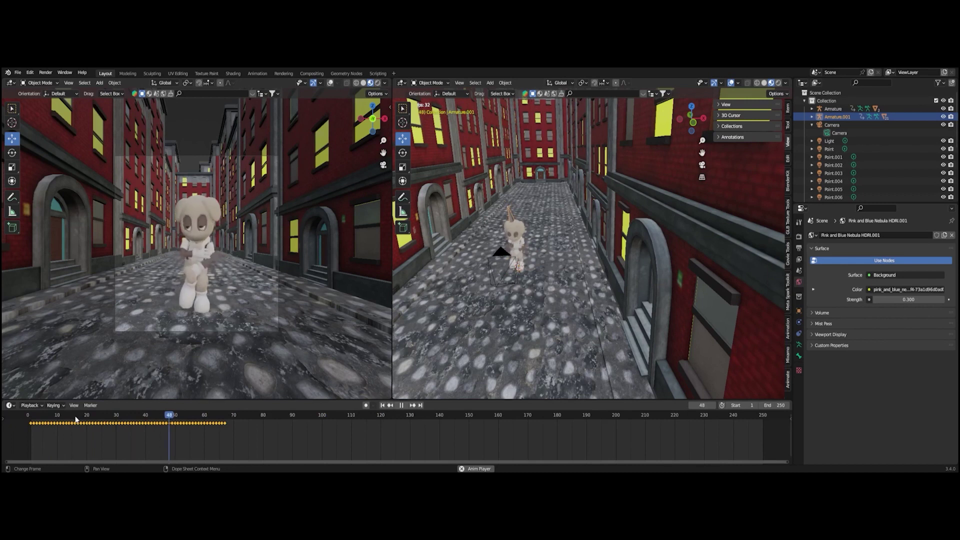
left_click_drag(231, 417, 31, 420)
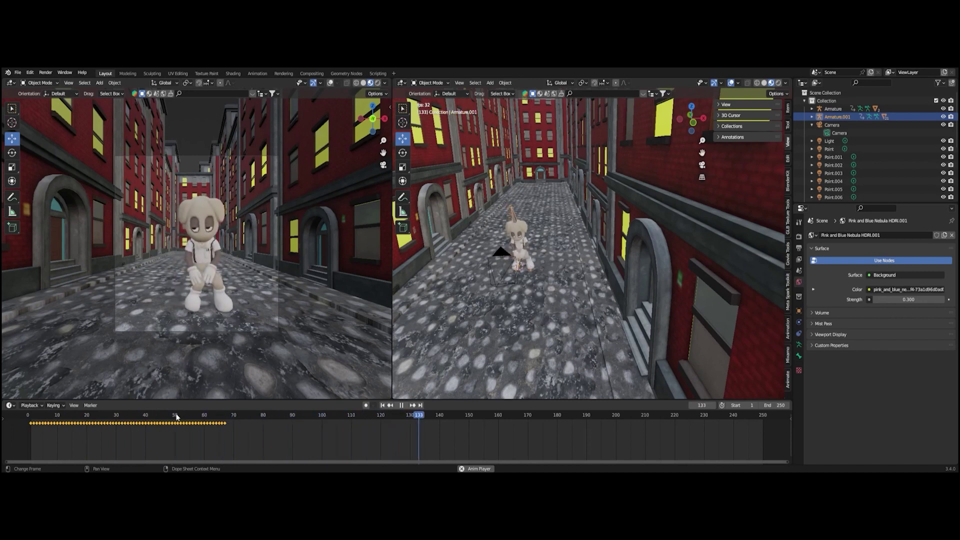
left_click(32, 416)
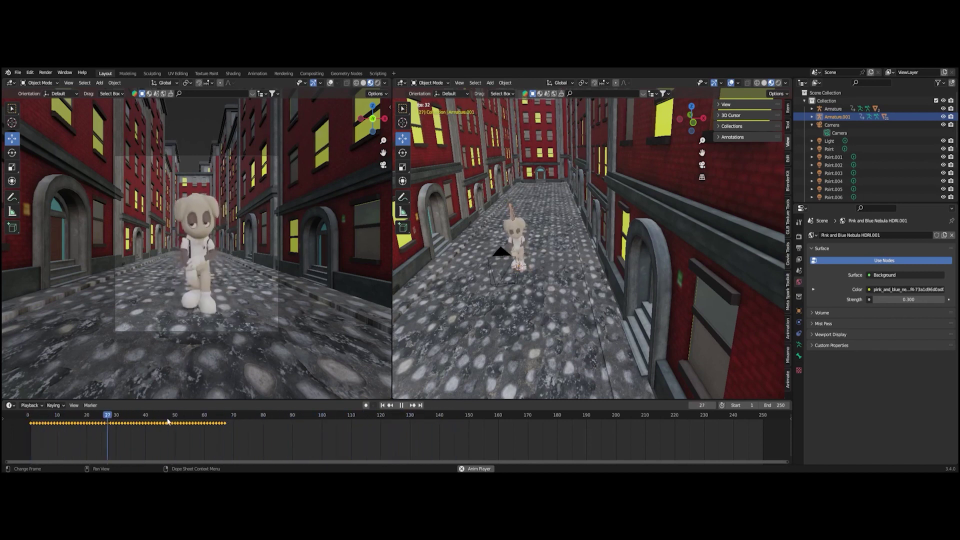
key("space")
left_click_drag(160, 419, 29, 417)
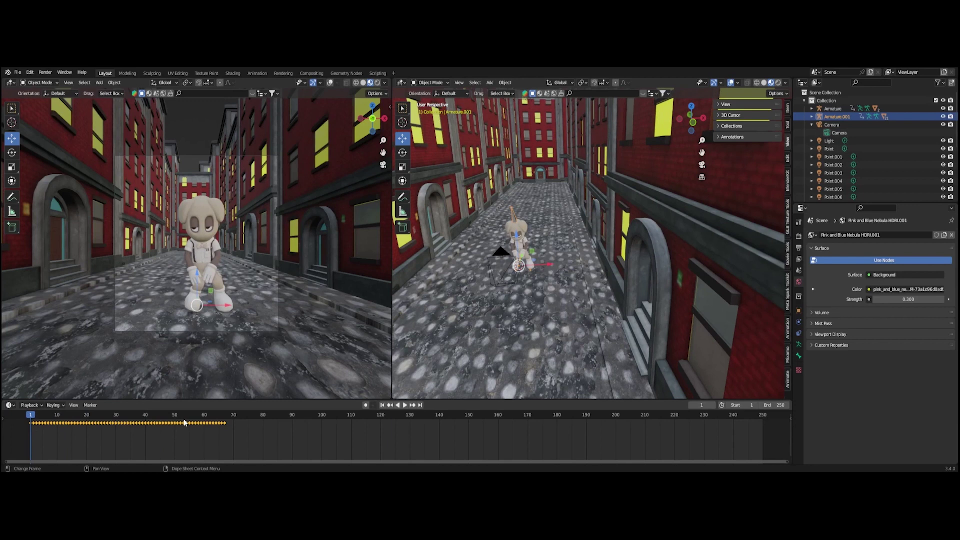
Step: Switch the timeline area to the Nonlinear Animation editor and enlarge it to show the armature tracks
left_click_drag(176, 400, 181, 384)
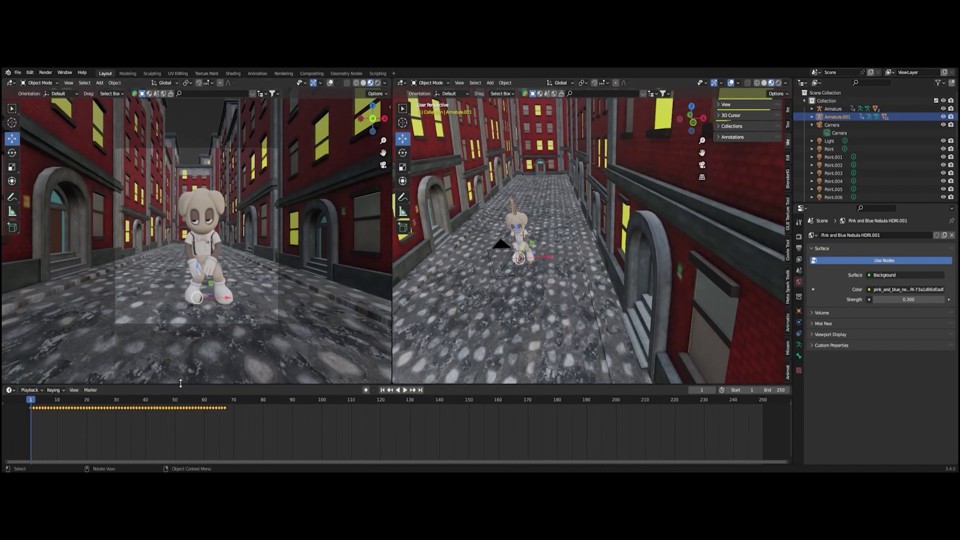
left_click(10, 390)
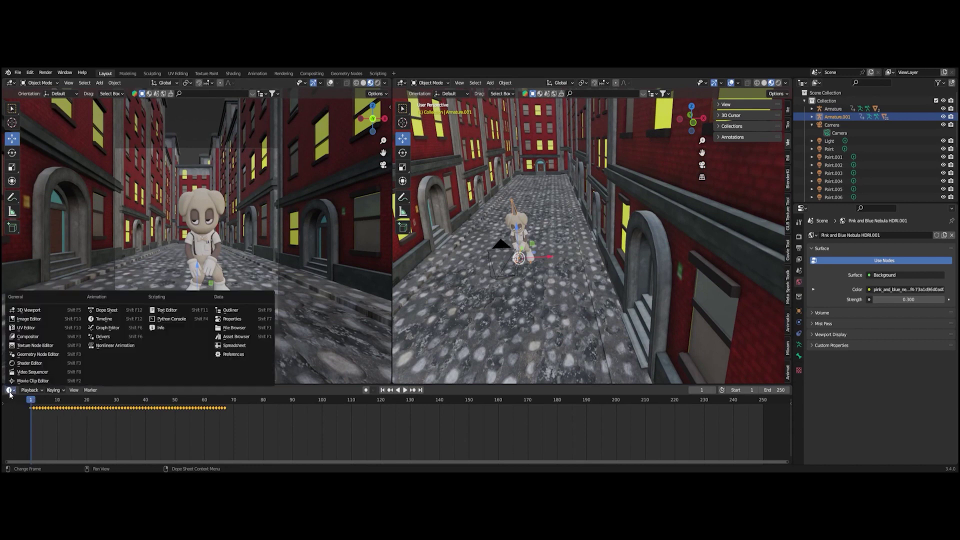
left_click(10, 391)
left_click(10, 391)
left_click(11, 391)
left_click(12, 391)
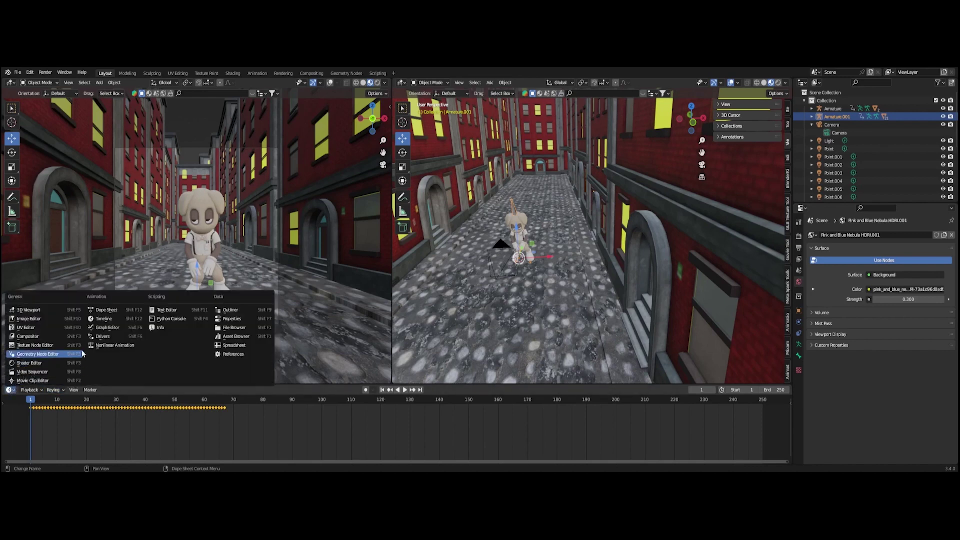
left_click(115, 345)
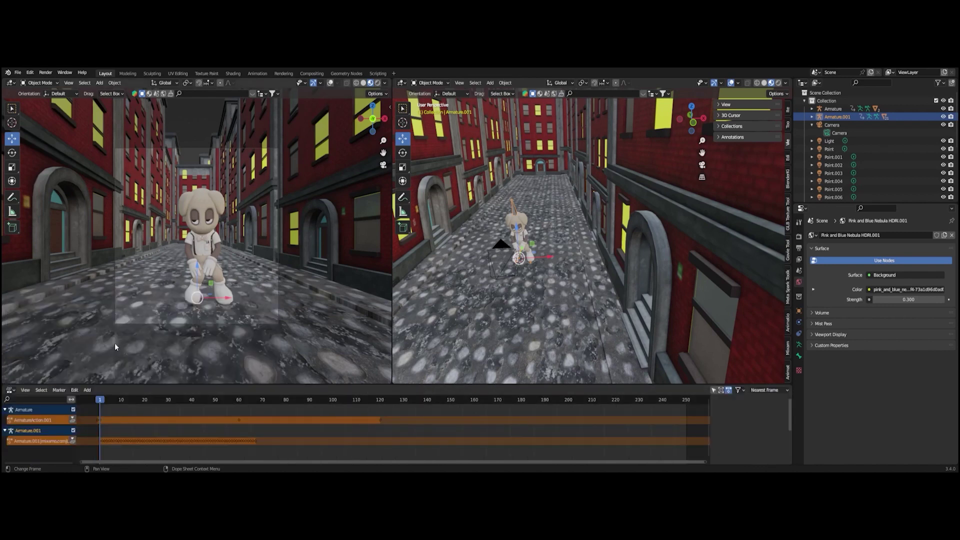
left_click_drag(106, 384, 106, 357)
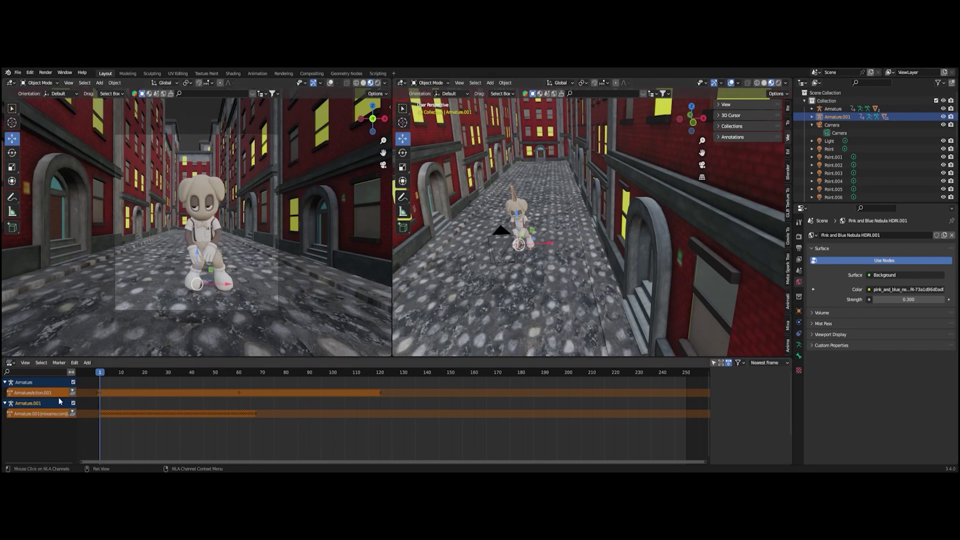
Step: Push the Armature.001 action down into a new NLA strip with the playhead at frame 1
key("n")
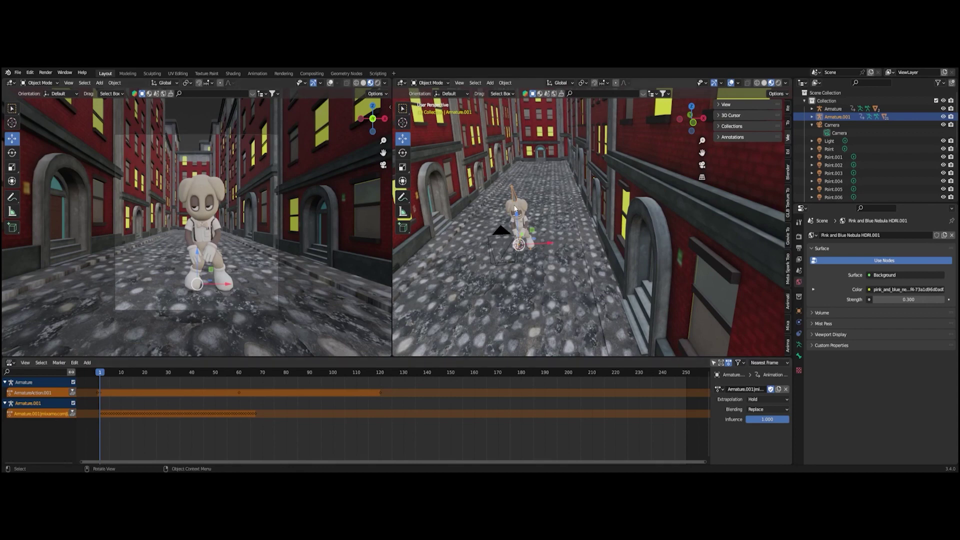
scroll(515, 209, "up", 2)
scroll(590, 224, "up", 3)
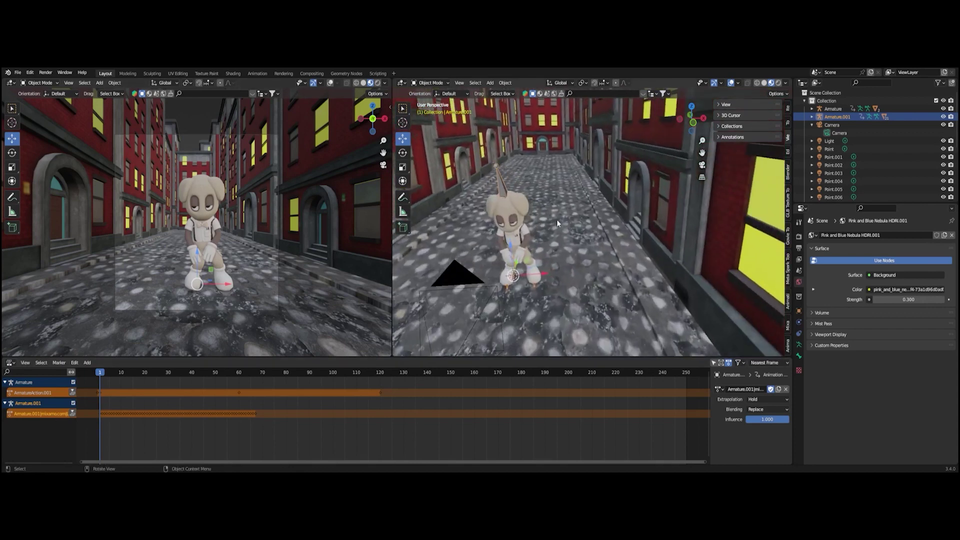
scroll(523, 208, "up", 2)
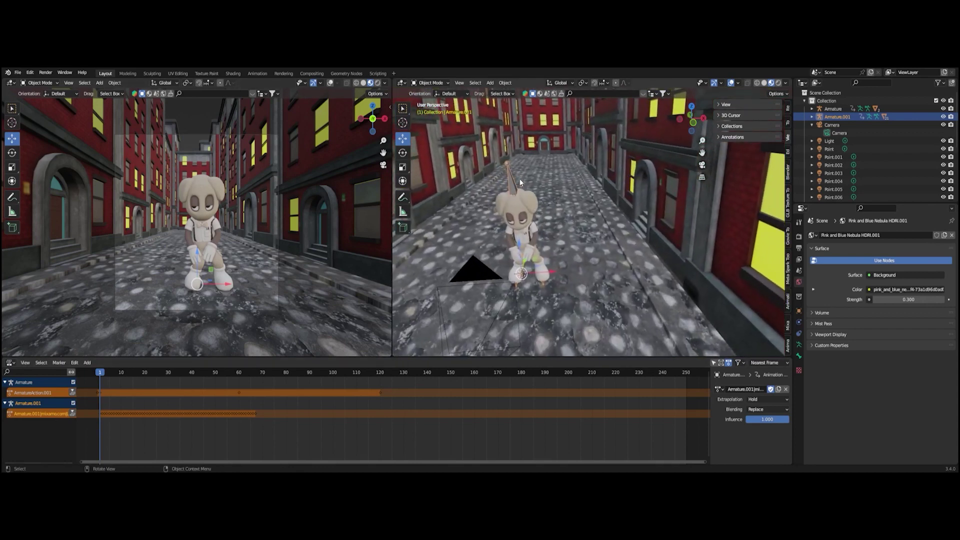
left_click(115, 375)
mouse_move(115, 375)
left_mouse_down()
mouse_move(155, 372)
mouse_move(99, 373)
left_mouse_up()
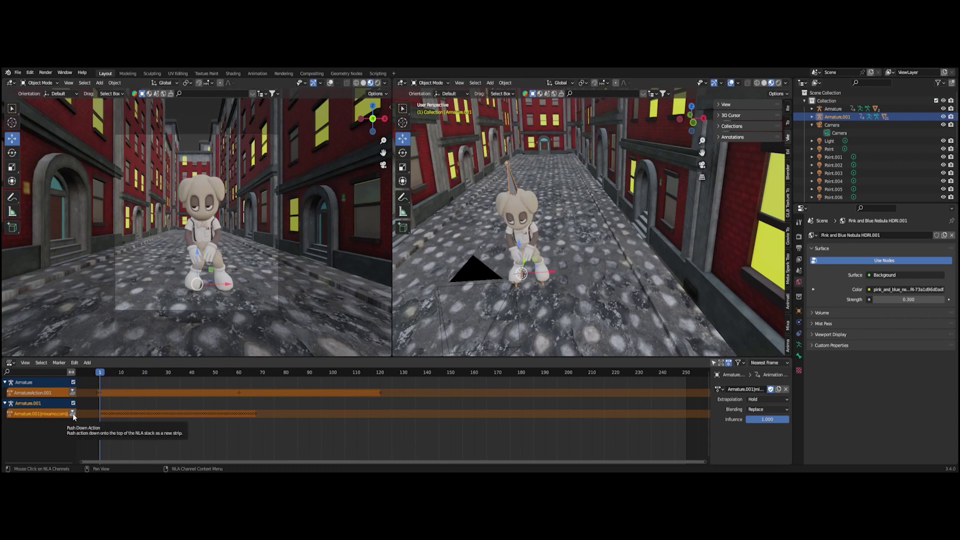
left_click(73, 414)
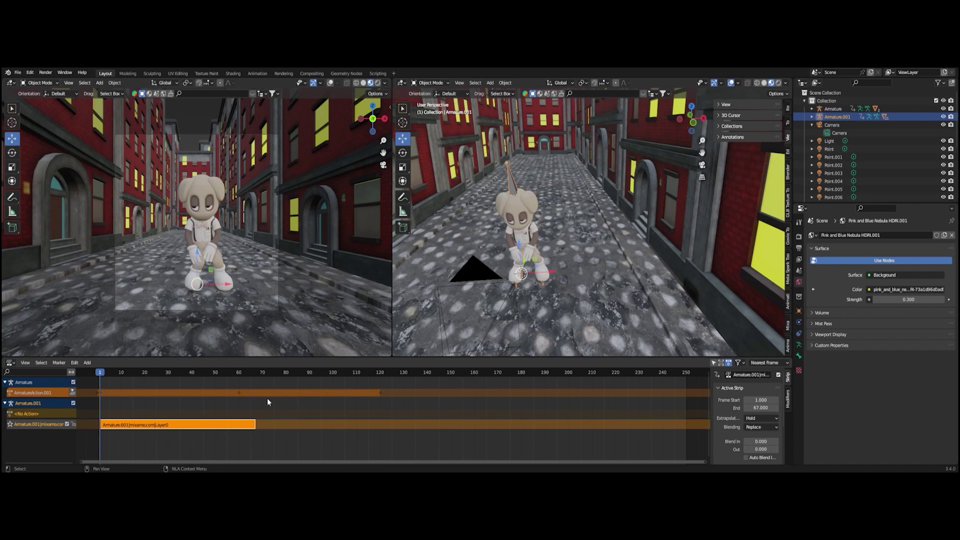
Step: Rename the character's new NLA strip to BeastWalk and keep the playhead at frame 1
mouse_move(100, 373)
left_mouse_down()
mouse_move(266, 376)
mouse_move(100, 384)
left_mouse_up()
type("BeastWalk")
key("Return")
mouse_move(103, 375)
left_mouse_down()
mouse_move(137, 373)
mouse_move(100, 374)
left_mouse_up()
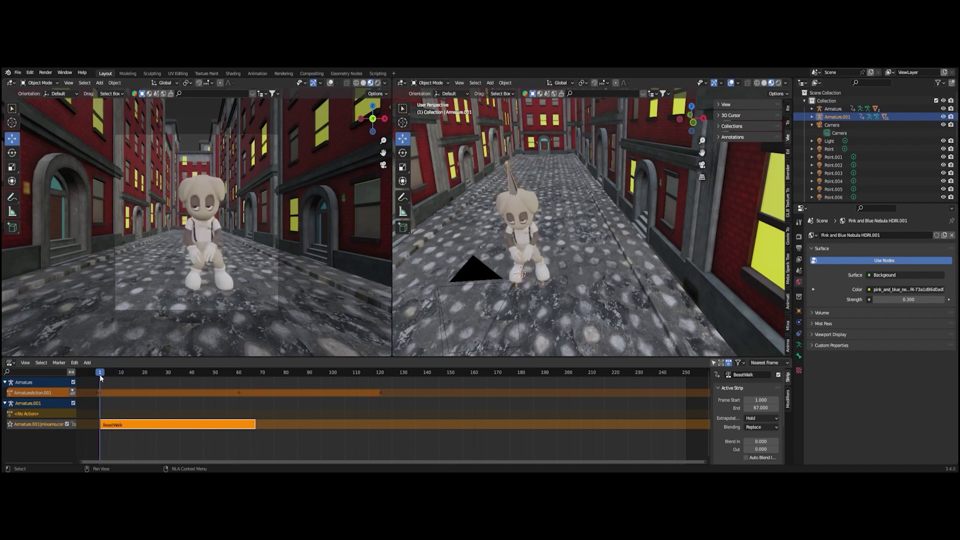
Step: Set the BeastWalk strip's Repeat value to 4.300 in its Action Clip settings to extend the walk along the track
left_click(718, 389)
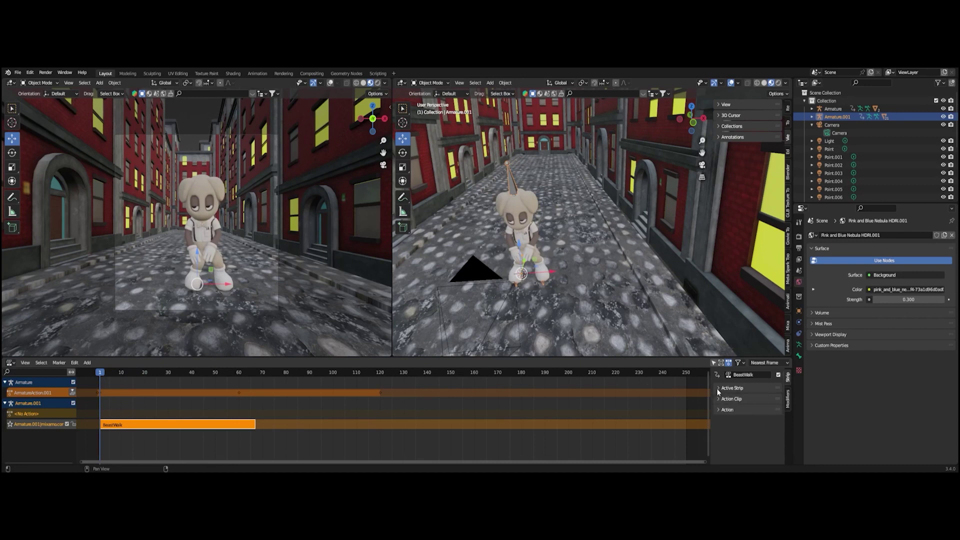
left_click(718, 398)
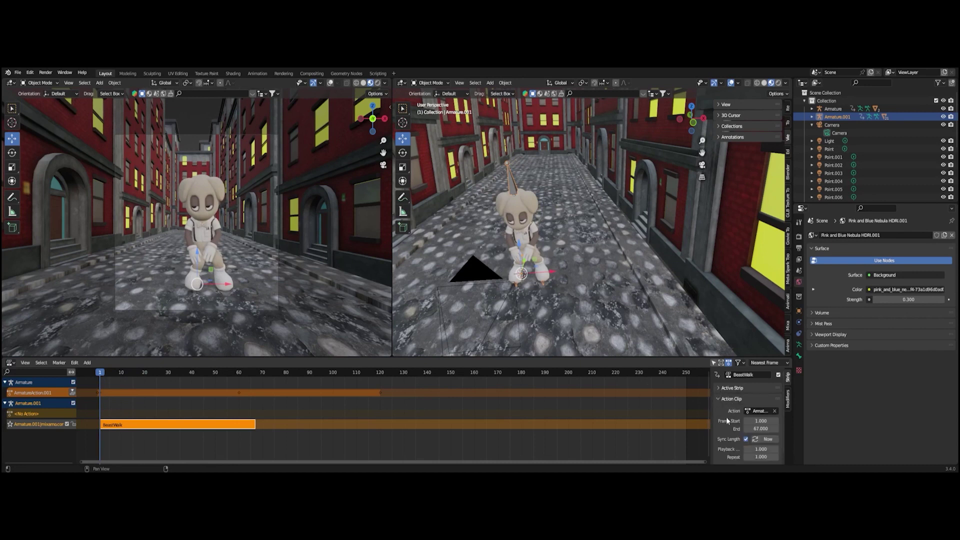
scroll(717, 397, "down", 2)
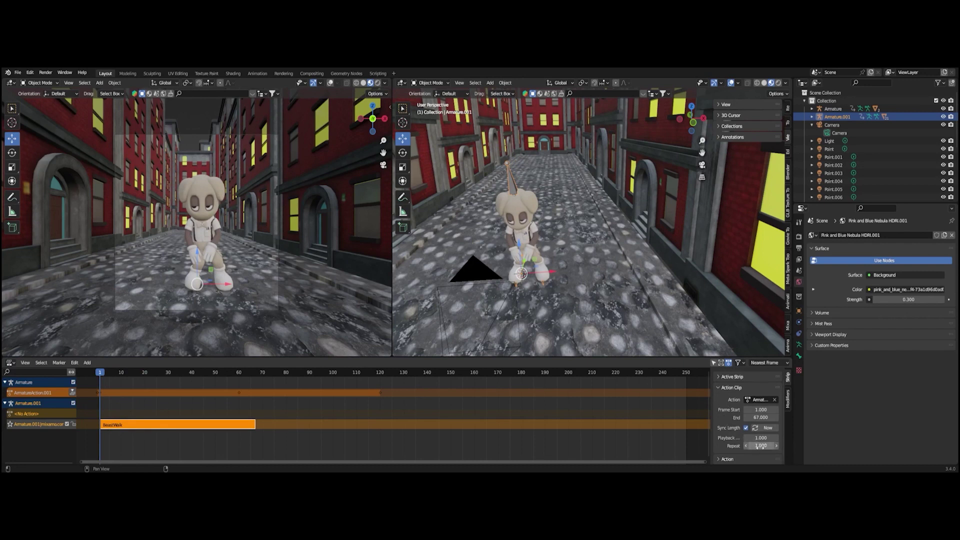
mouse_move(759, 445)
left_mouse_down()
mouse_move(830, 445)
mouse_move(760, 446)
left_mouse_up()
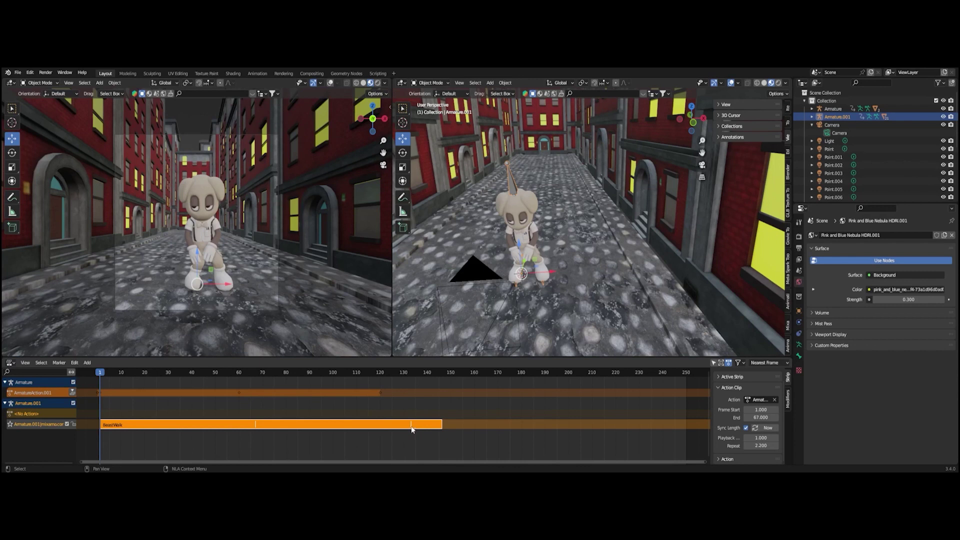
mouse_move(759, 446)
left_mouse_down()
mouse_move(800, 446)
mouse_move(760, 446)
left_mouse_up()
left_click_drag(706, 461, 646, 460)
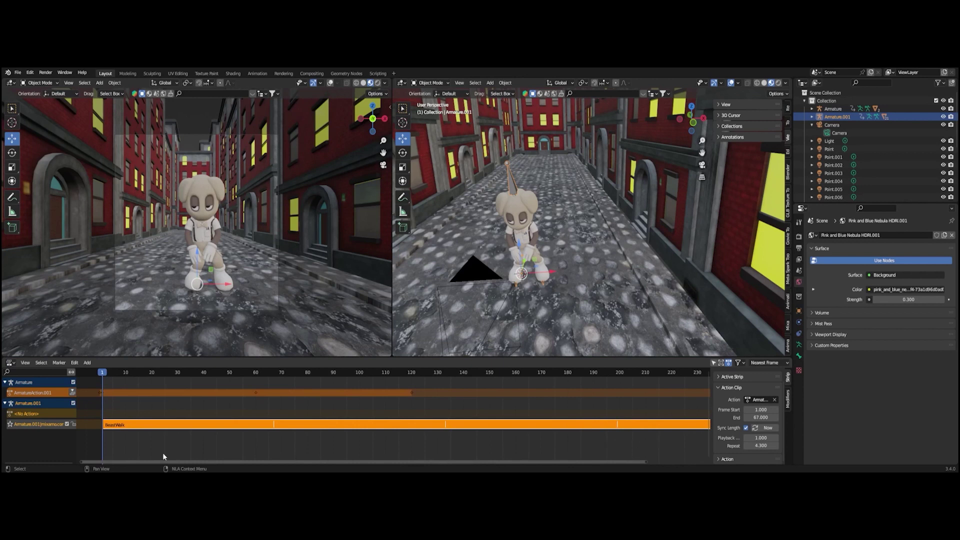
Step: Scrub the playhead between frame 250 and frame 265 to check where the walk's last full repeat ends
left_click_drag(182, 464, 304, 462)
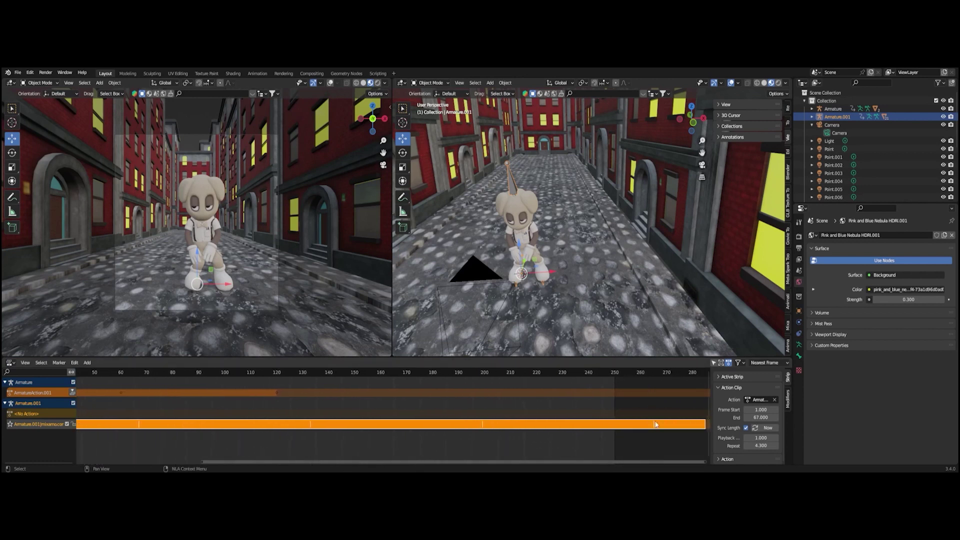
left_click_drag(614, 374, 654, 374)
left_click_drag(649, 376, 630, 373)
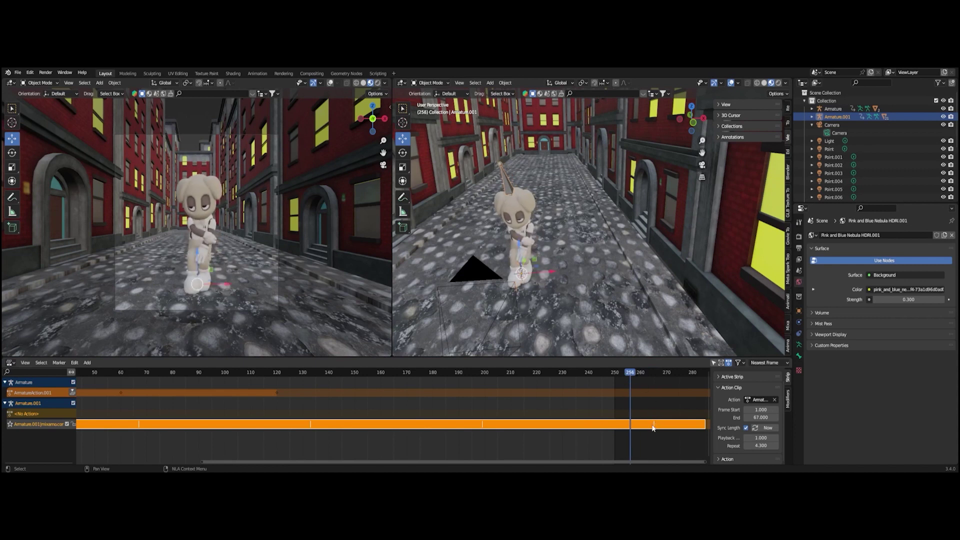
mouse_move(628, 374)
left_mouse_down()
mouse_move(532, 377)
mouse_move(619, 374)
mouse_move(574, 381)
mouse_move(617, 377)
mouse_move(471, 370)
mouse_move(647, 369)
mouse_move(131, 361)
mouse_move(615, 374)
left_mouse_up()
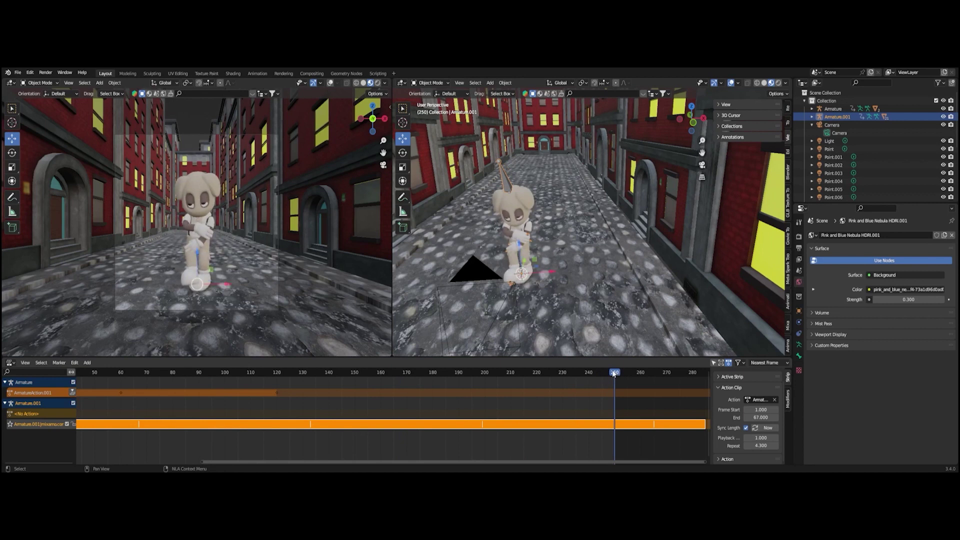
left_click_drag(651, 380, 654, 377)
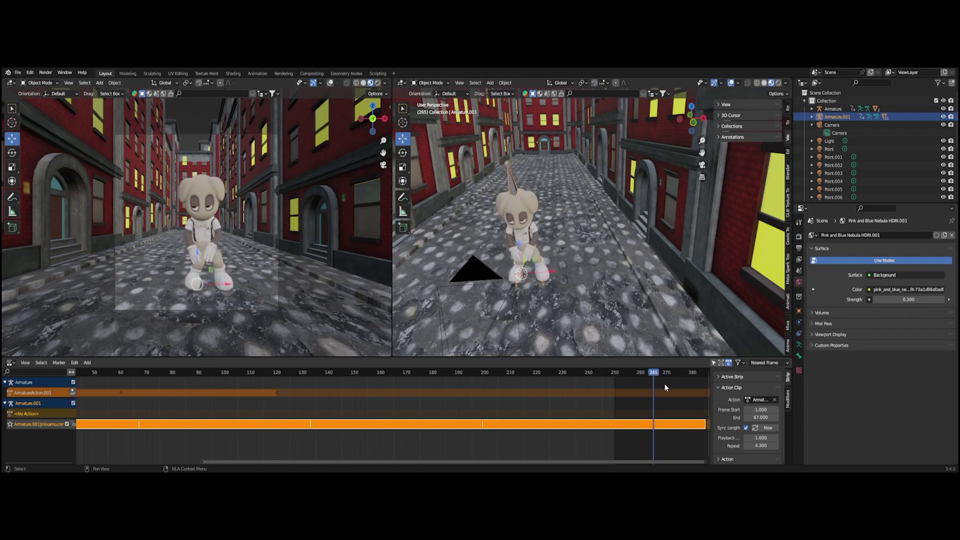
Step: Switch the Nonlinear Animation area to the Timeline and set the scene's end frame to 265
left_click(9, 364)
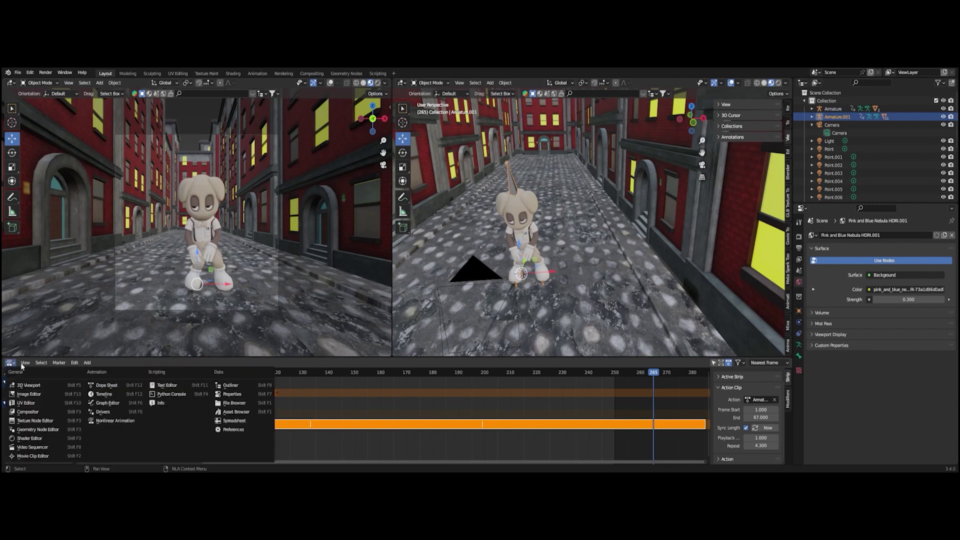
left_click(10, 365)
left_click(45, 395)
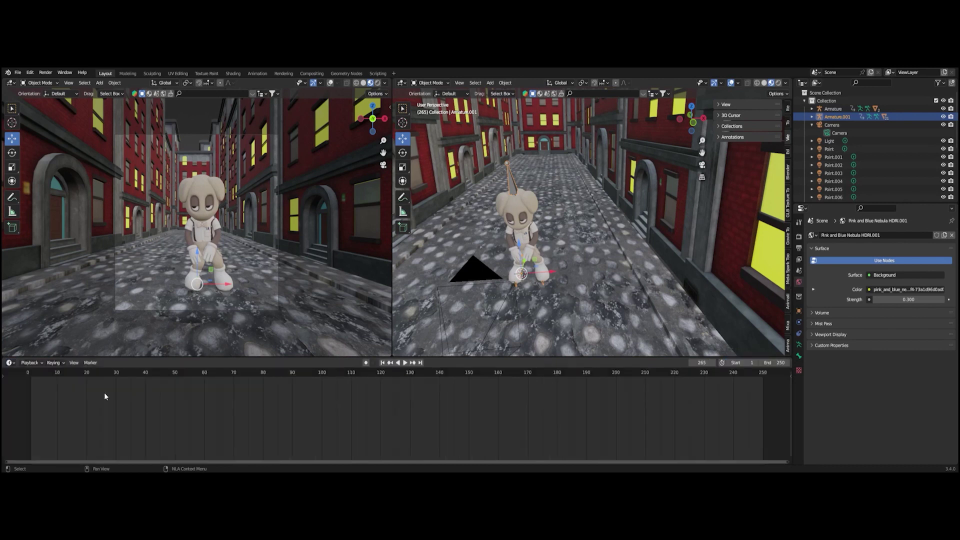
left_click(777, 367)
type("265")
key("Return")
left_click_drag(602, 463, 690, 444)
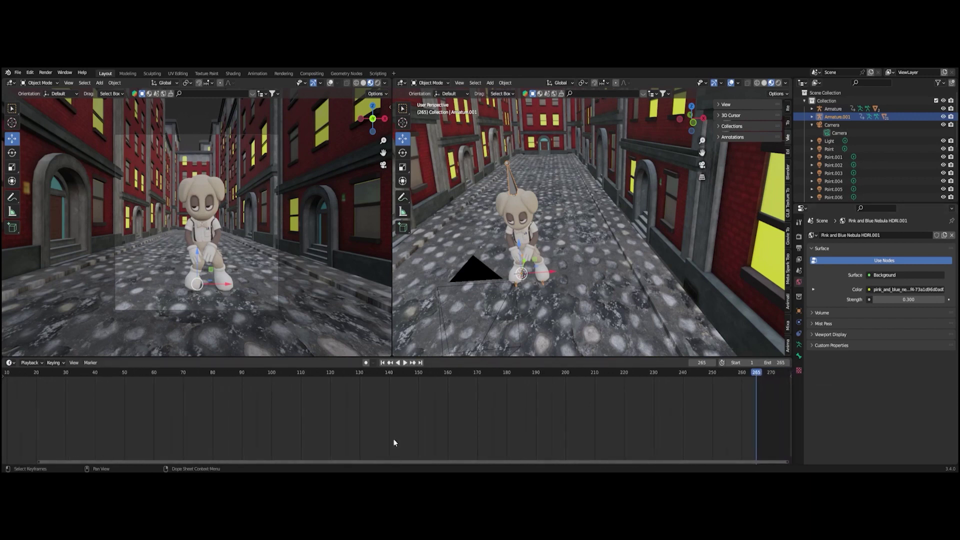
left_click_drag(140, 463, 91, 447)
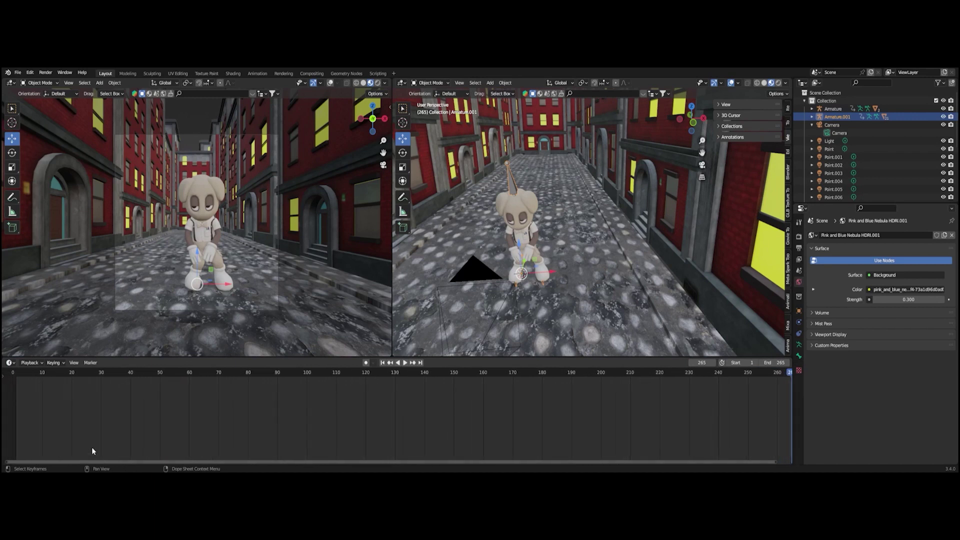
Step: Return to the Nonlinear Animation editor and play the repeated walk through the new frame range
left_click(10, 363)
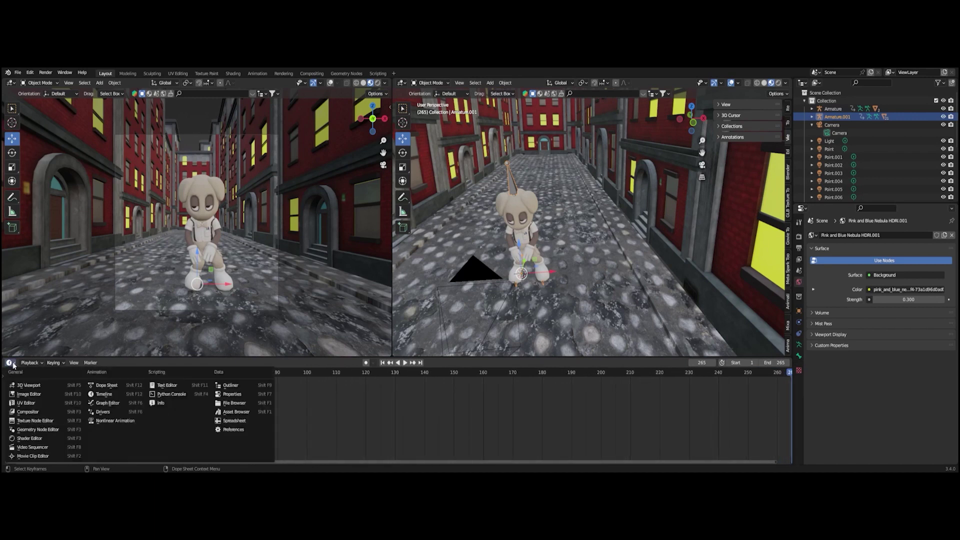
left_click(106, 422)
mouse_move(654, 373)
left_mouse_down()
mouse_move(690, 373)
mouse_move(653, 376)
left_mouse_up()
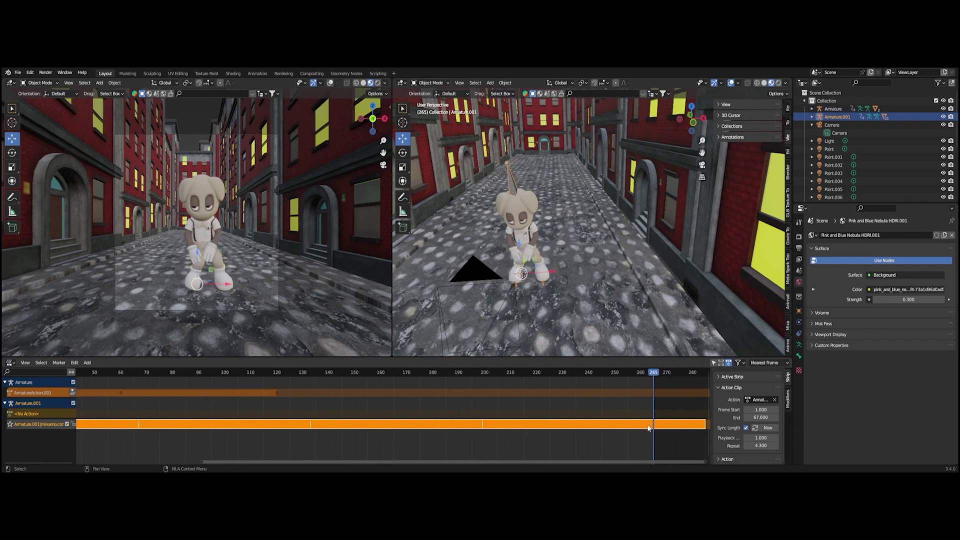
key("space")
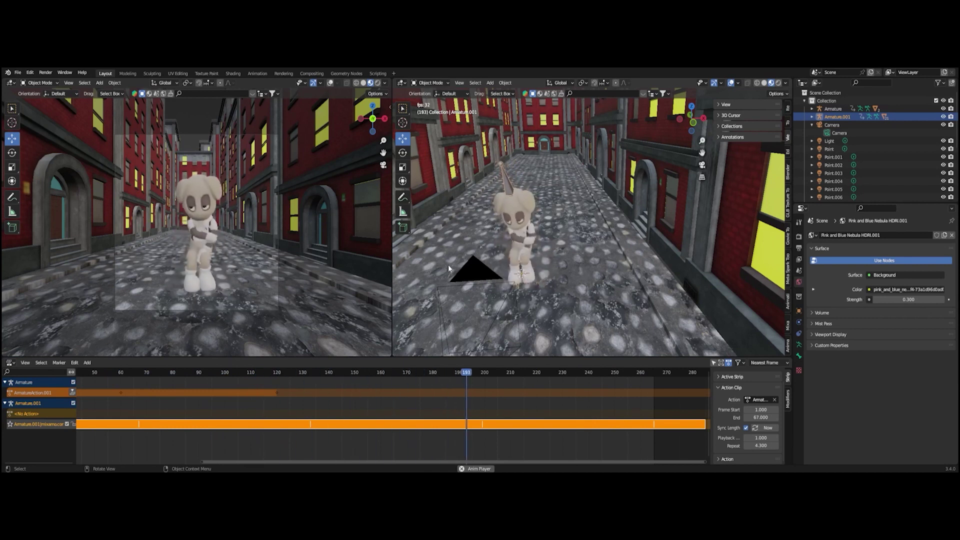
Step: Switch the Nonlinear Animation area back to the Timeline editor
left_click(9, 364)
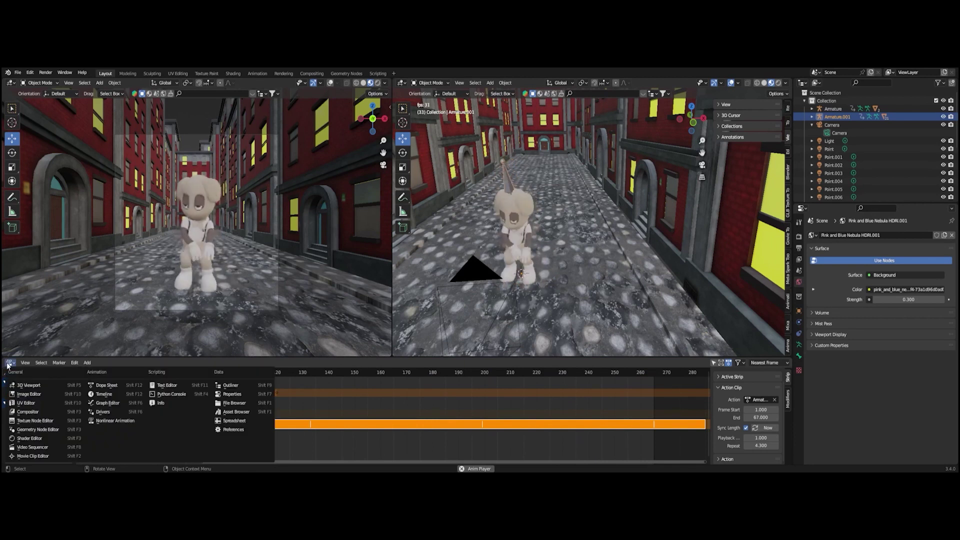
left_click(20, 385)
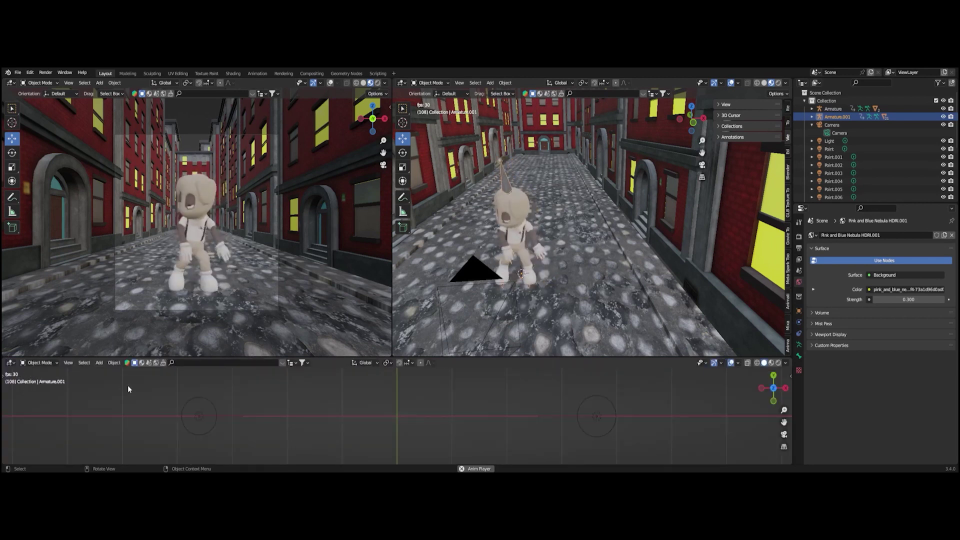
left_click(11, 364)
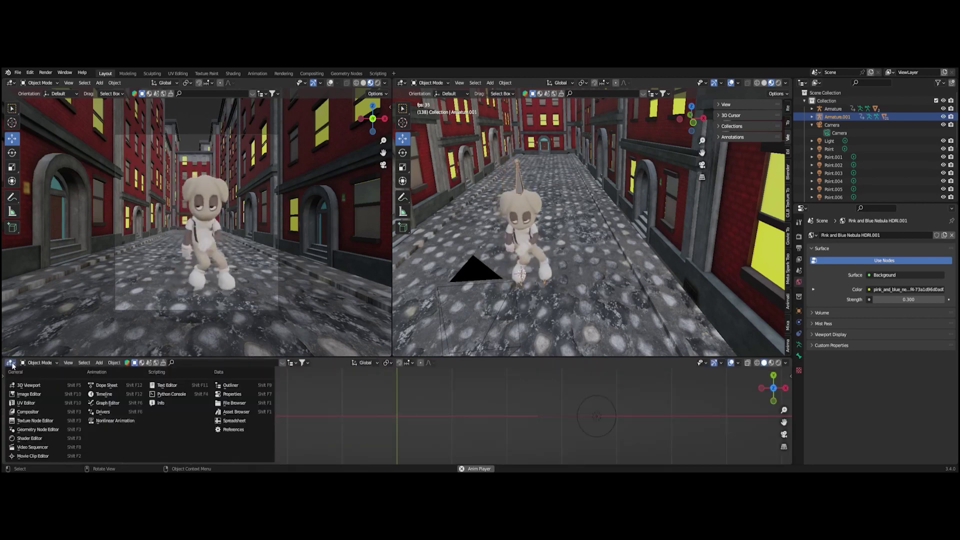
left_click(106, 395)
Step: Return the playhead to frame 0 and play the looping walk to check it in both viewports
left_click(56, 373)
key("space")
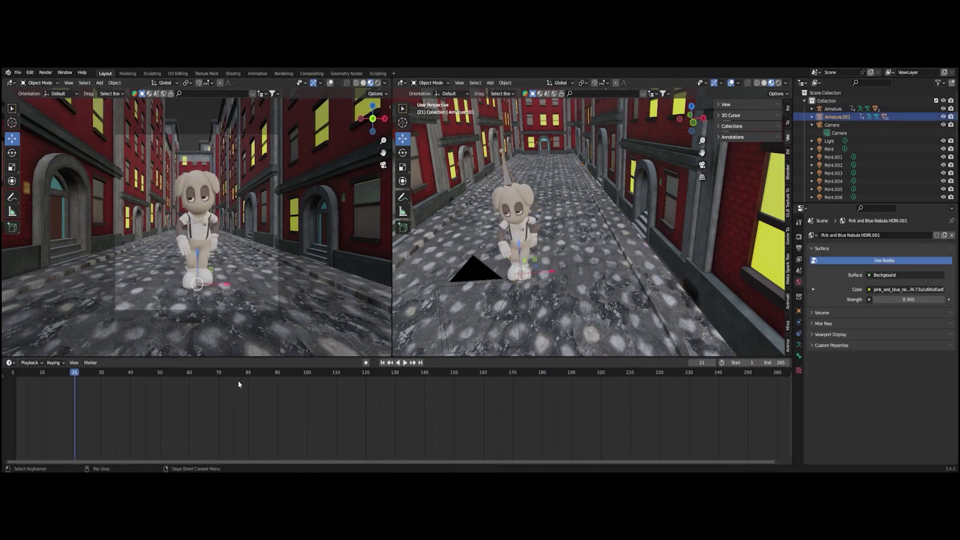
left_click(100, 373)
key("space")
left_click_drag(100, 373, 14, 393)
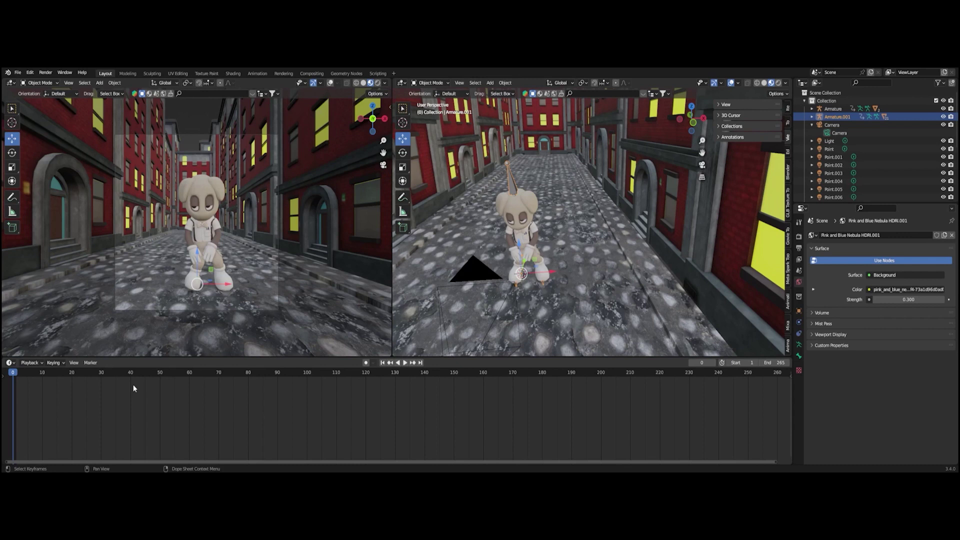
middle_click_drag(565, 269, 583, 256)
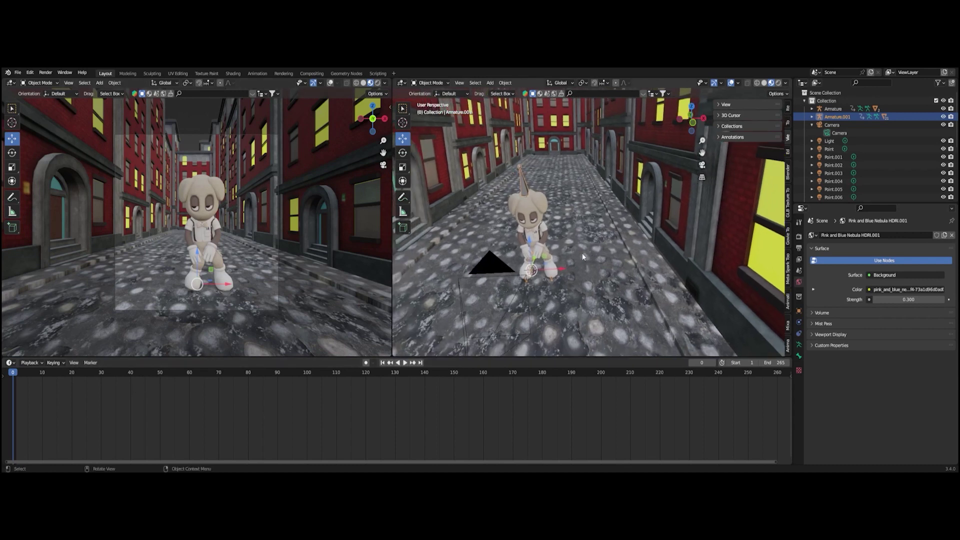
key("space")
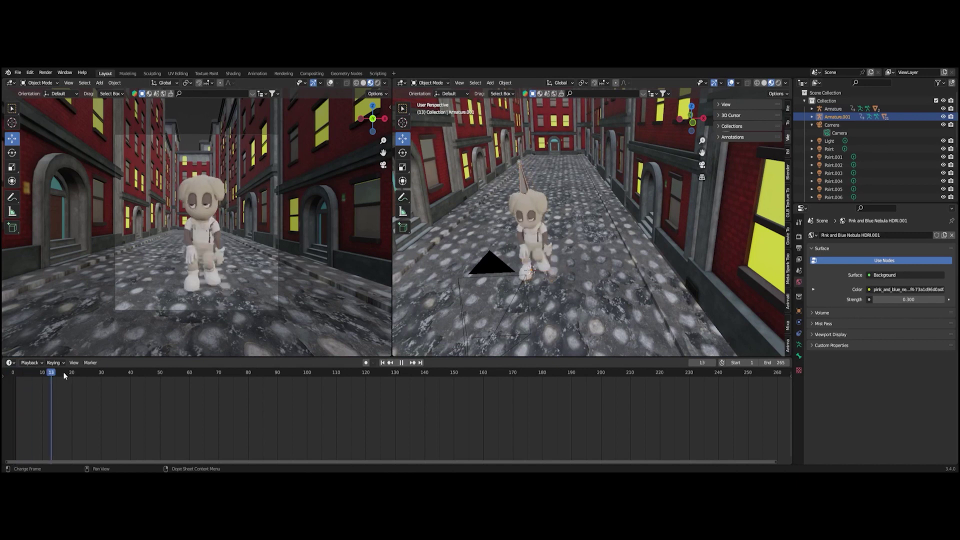
key("space")
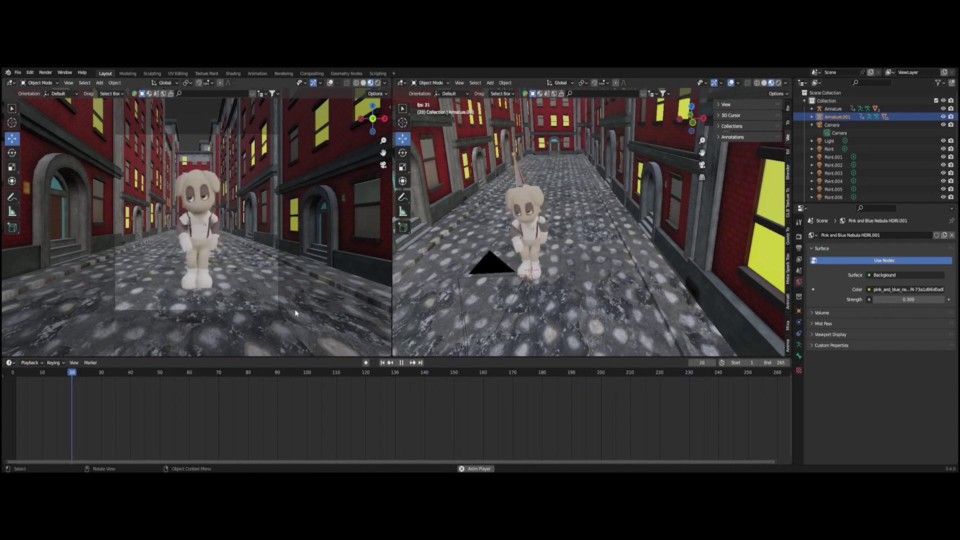
left_click_drag(133, 373, 13, 376)
key("space")
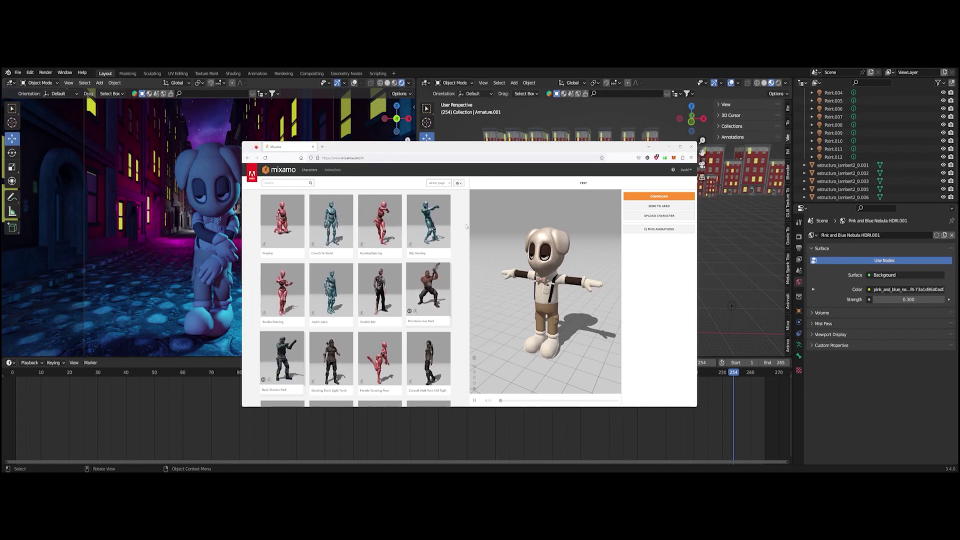
Step: Switch to Mixamo and preview the Silly Dancing and Shoved Reaction With Spin animations on the character
left_click(436, 231)
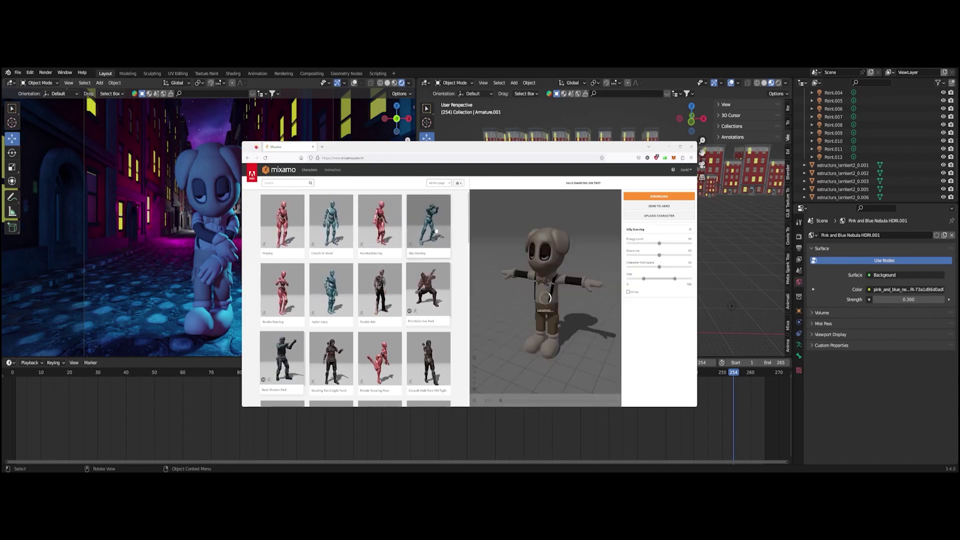
scroll(400, 245, "down", 4)
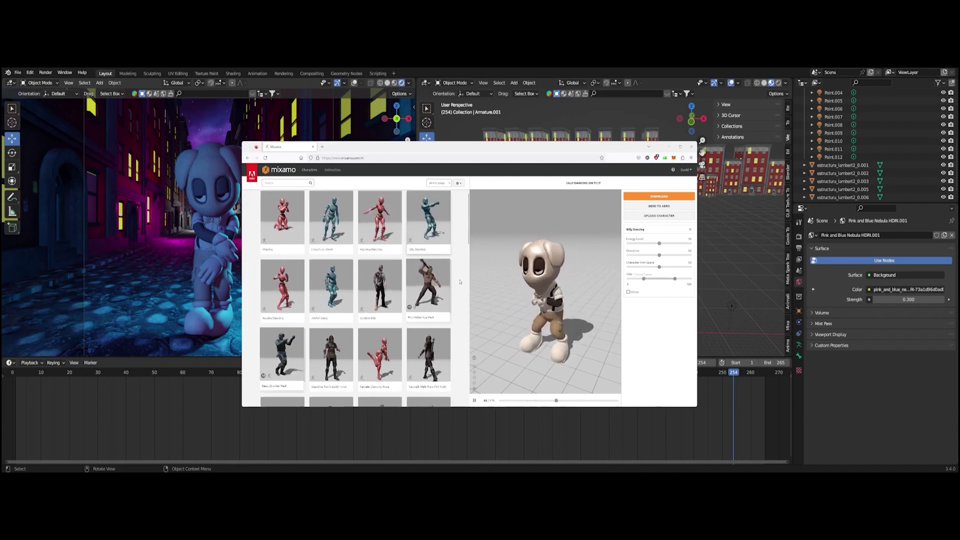
left_click(430, 250)
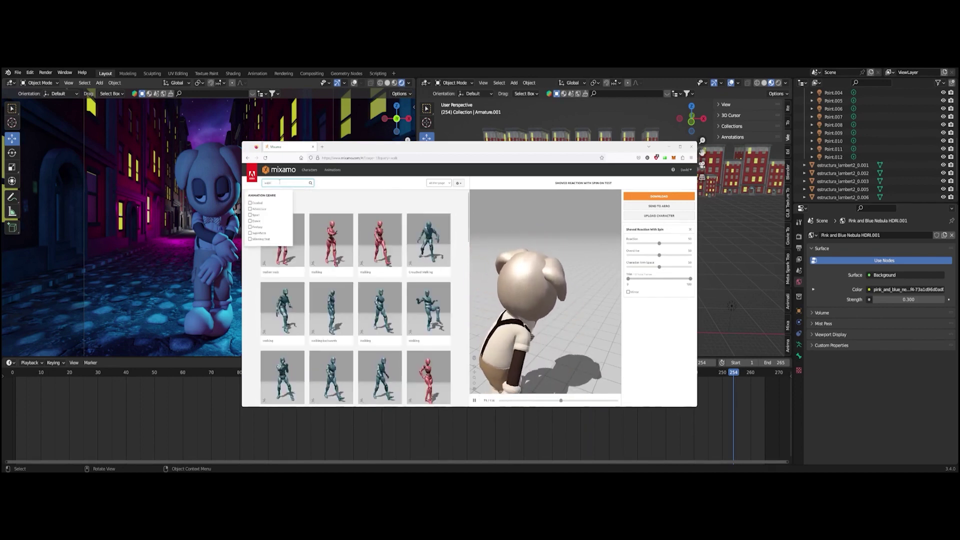
Step: Preview clips from the walk search results and apply the Walking animation listed beside Walking With Shopping Bag
scroll(457, 295, "down", 1)
left_click(370, 260)
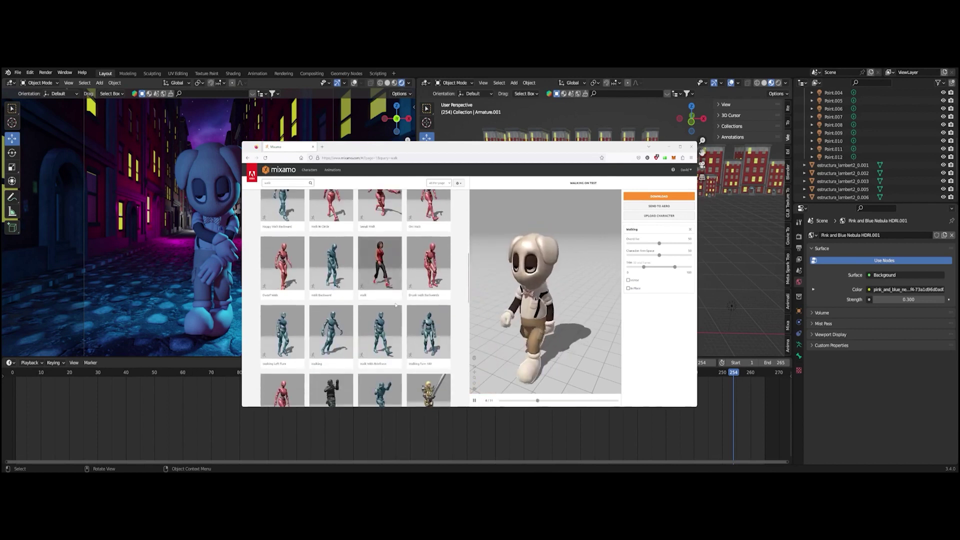
left_click(331, 331)
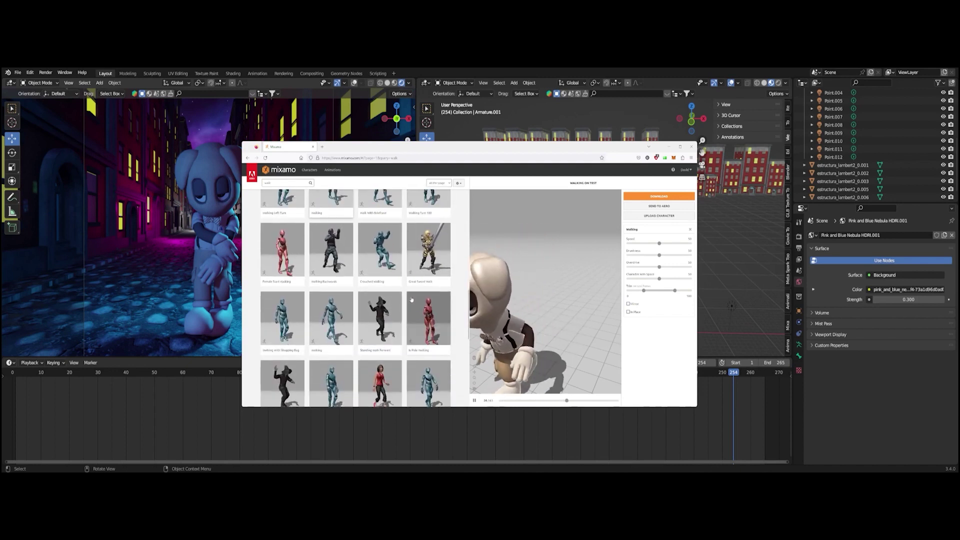
left_click(326, 316)
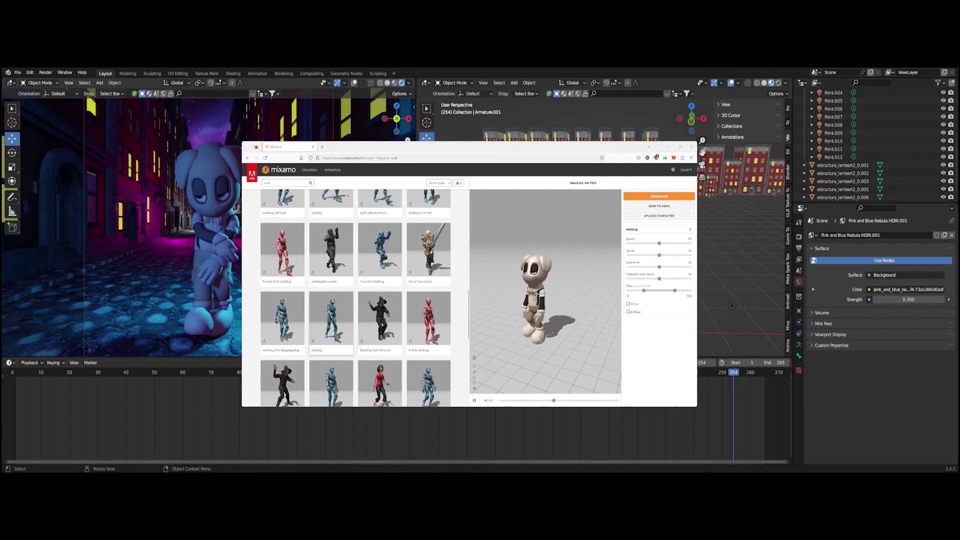
Step: Enable In Place for the Walking animation and inspect the character's motion up close from the front
left_click(628, 311)
scroll(572, 341, "up", 3)
mouse_move(524, 353)
left_mouse_down()
mouse_move(504, 352)
mouse_move(533, 350)
left_mouse_up()
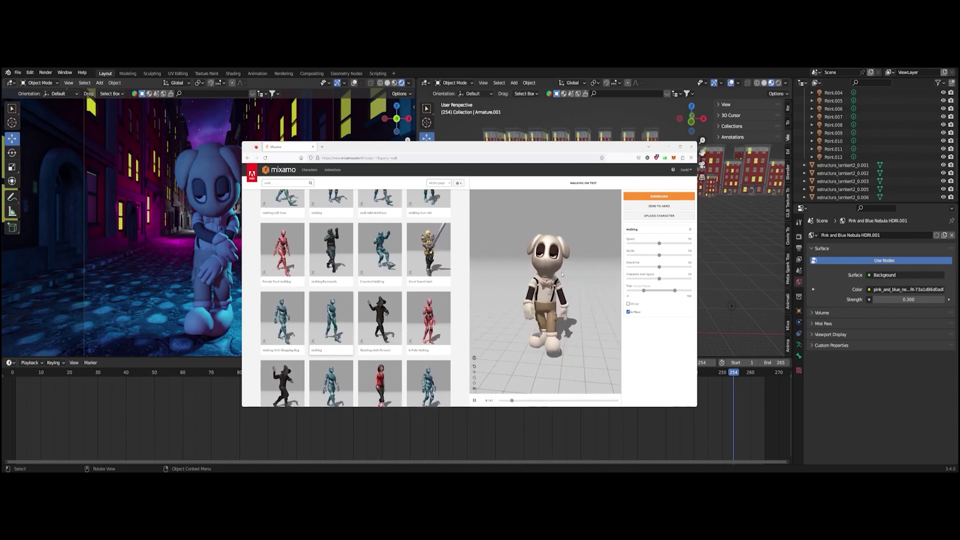
Step: Download the in-place Walking animation as FBX Binary (.fbx) with skin, and return to Blender
left_click(659, 196)
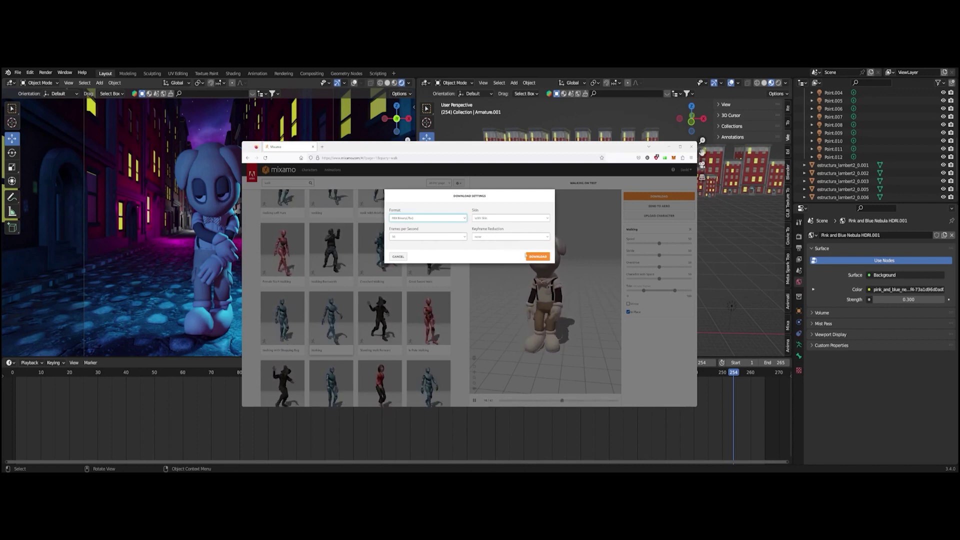
left_click(536, 257)
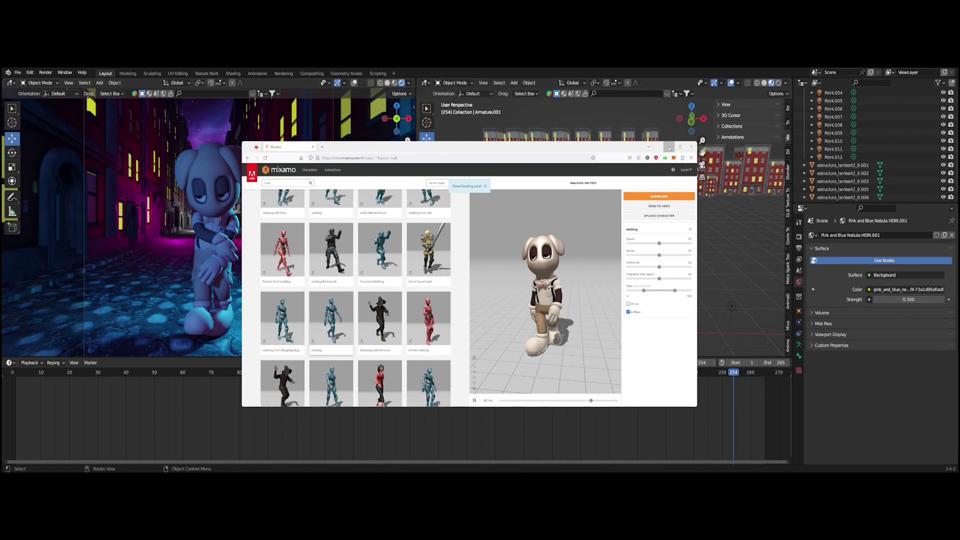
left_click(669, 147)
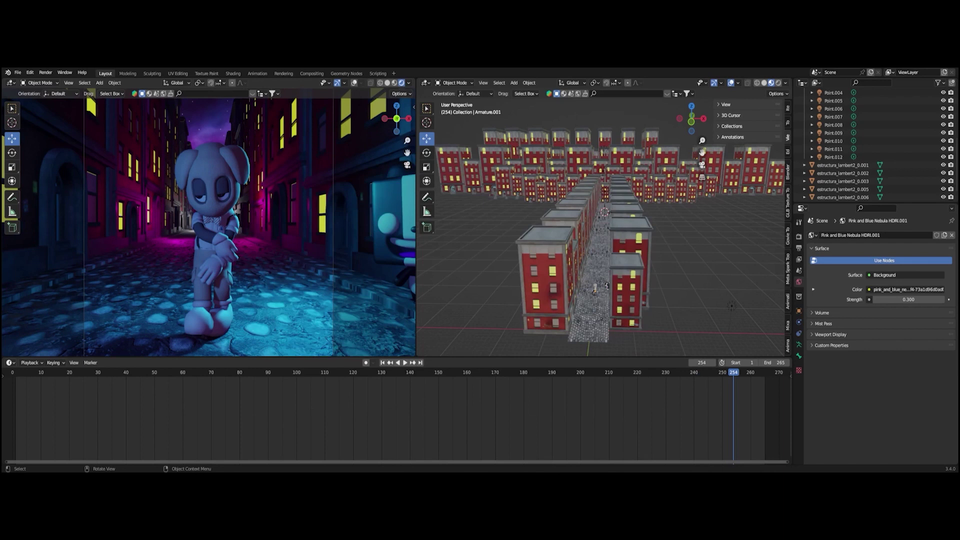
Step: Start a new Blender file from the General template
left_click(17, 72)
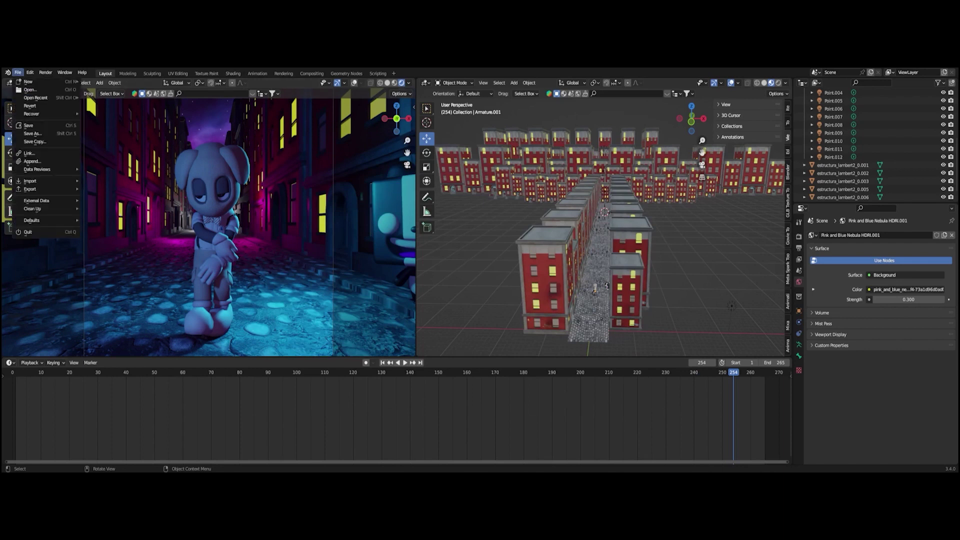
mouse_move(35, 83)
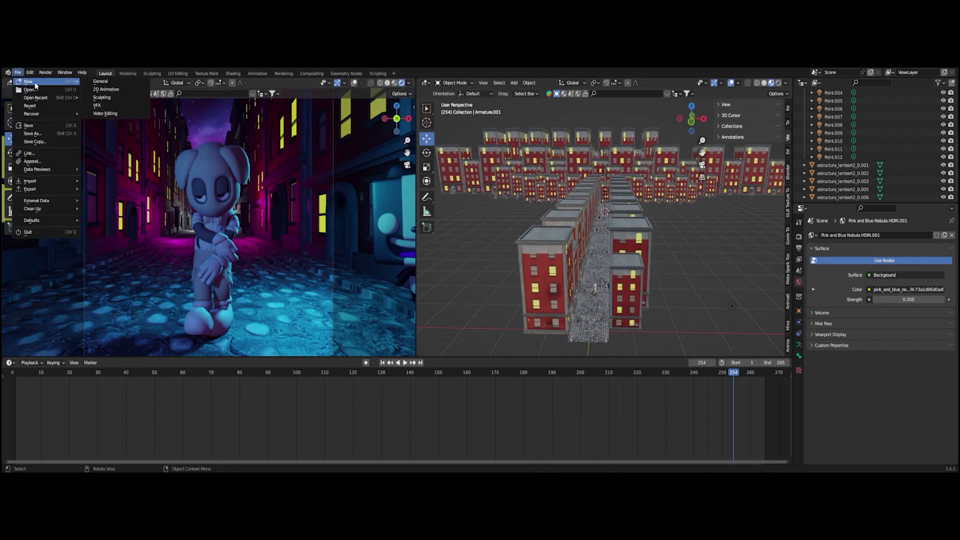
left_click(100, 81)
left_click(448, 285)
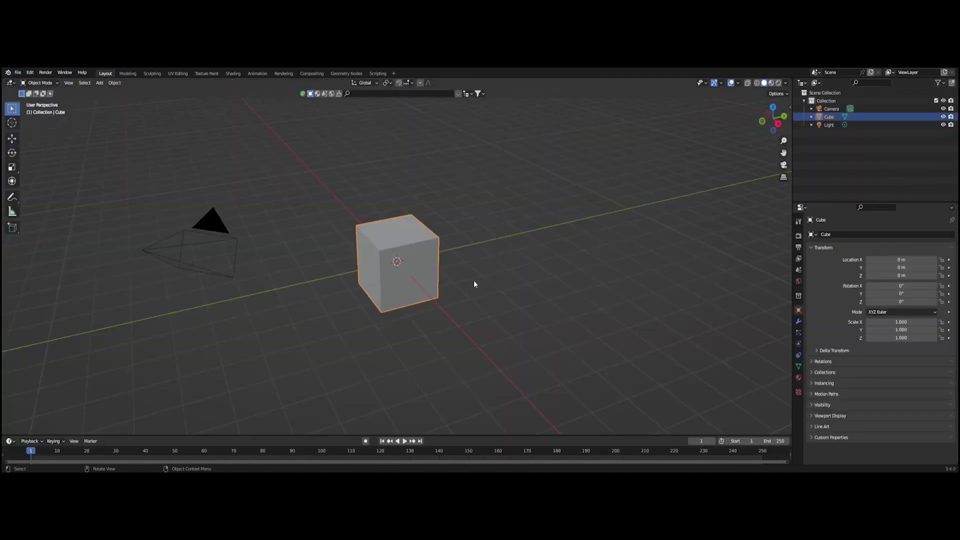
Step: Delete the default cube from the new scene
scroll(484, 215, "down", 3)
scroll(476, 218, "up", 3)
scroll(478, 221, "down", 2)
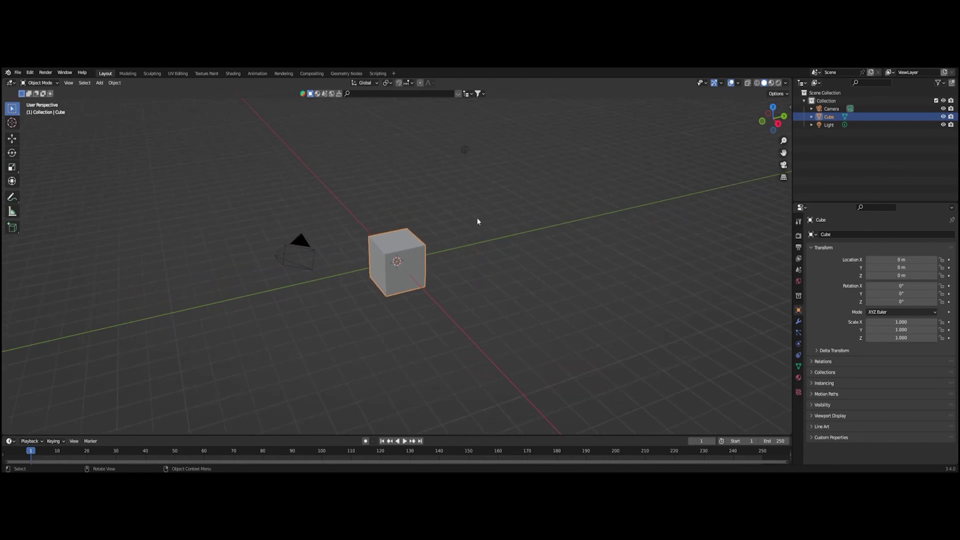
right_click(413, 251)
left_click(411, 261)
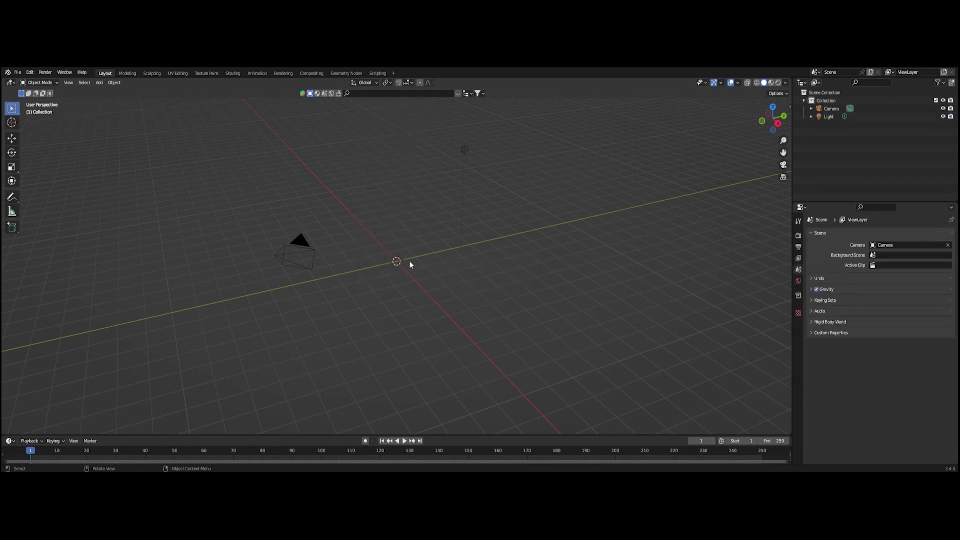
left_click_drag(445, 137, 469, 153)
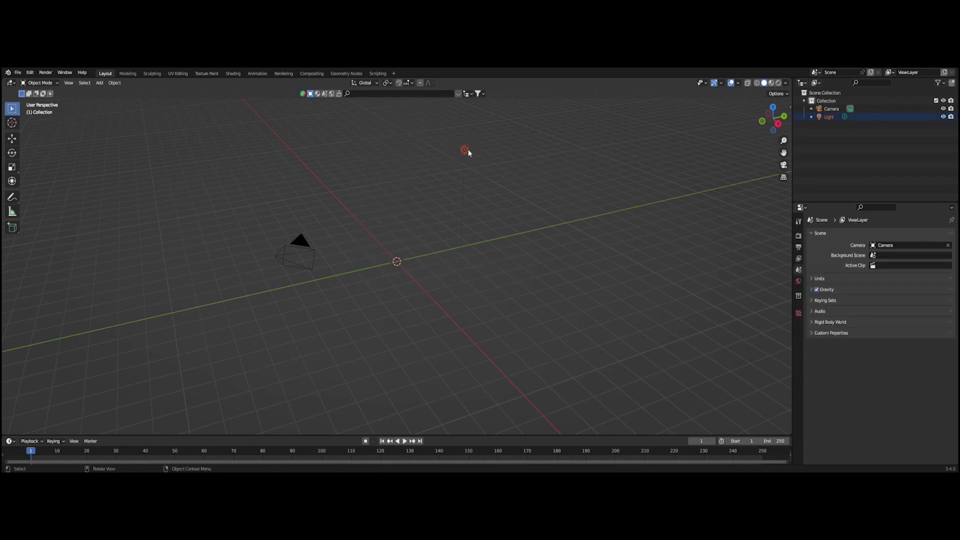
left_click_drag(248, 221, 329, 286)
middle_click_drag(343, 266, 391, 251)
left_click(391, 251)
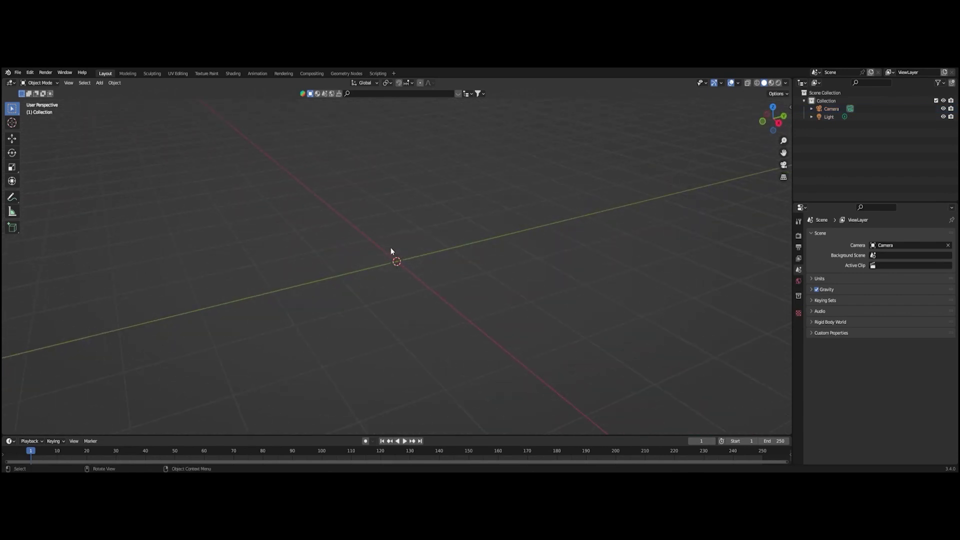
Step: Import the in-place Walking character into the scene as FBX (.fbx)
left_click(18, 73)
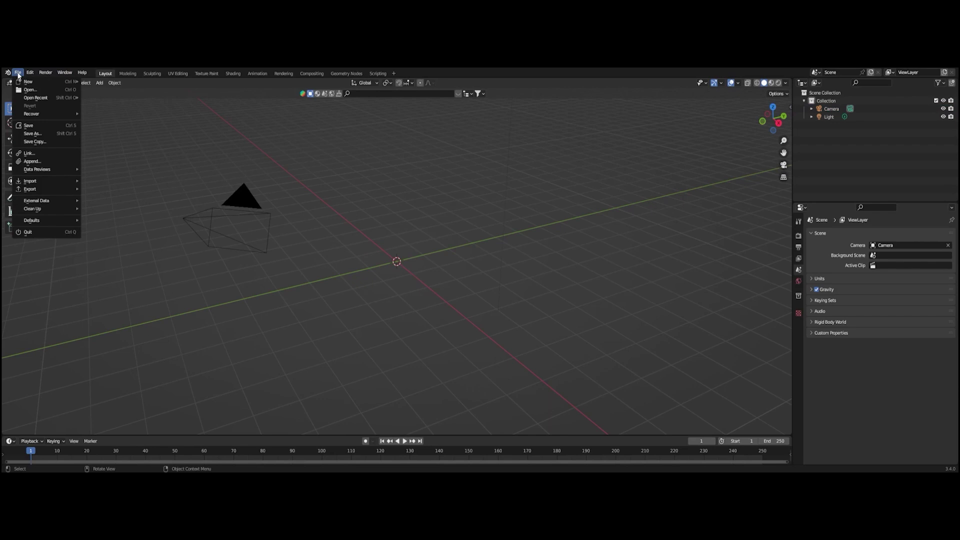
left_click(18, 74)
left_click(18, 74)
mouse_move(31, 181)
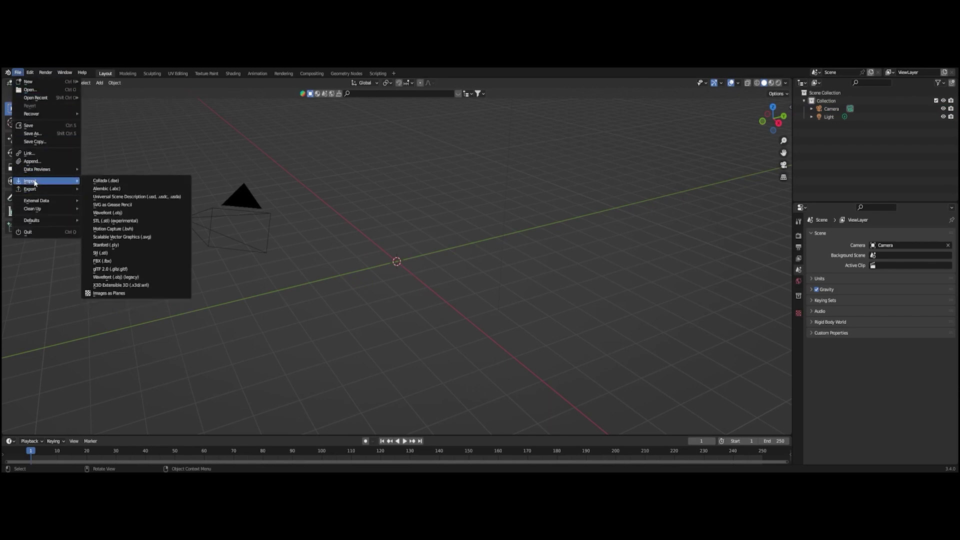
left_click(118, 261)
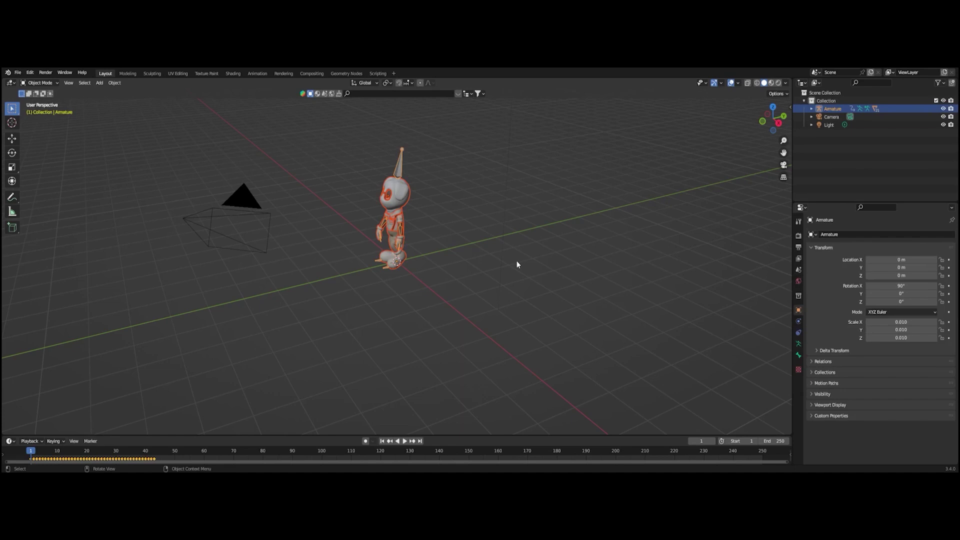
Step: Make the timeline taller and play the imported walk from frame 0, viewing the character from the front
left_click_drag(185, 435, 28, 370)
left_click(185, 371)
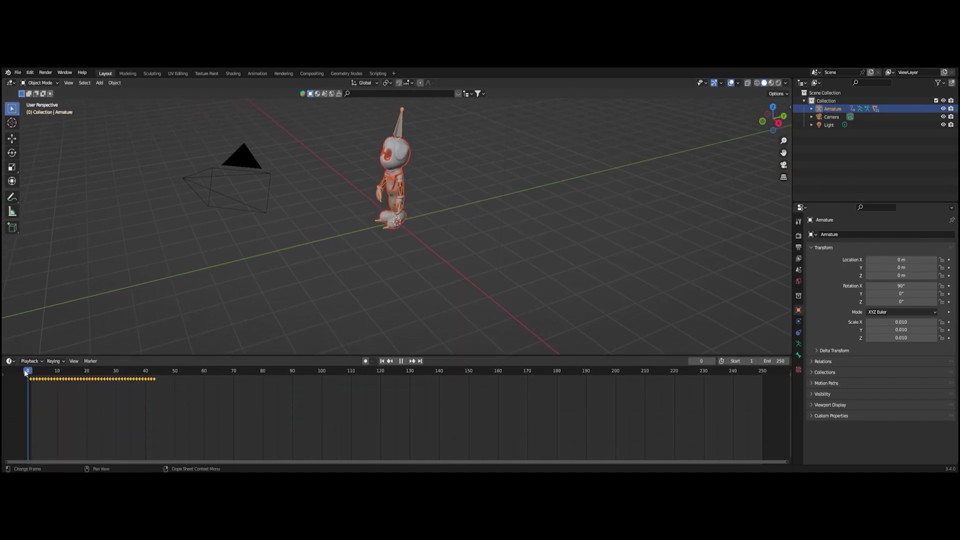
middle_click_drag(435, 182, 471, 199)
left_click(470, 198)
left_click(310, 181)
middle_click_drag(309, 181, 334, 175)
key("space")
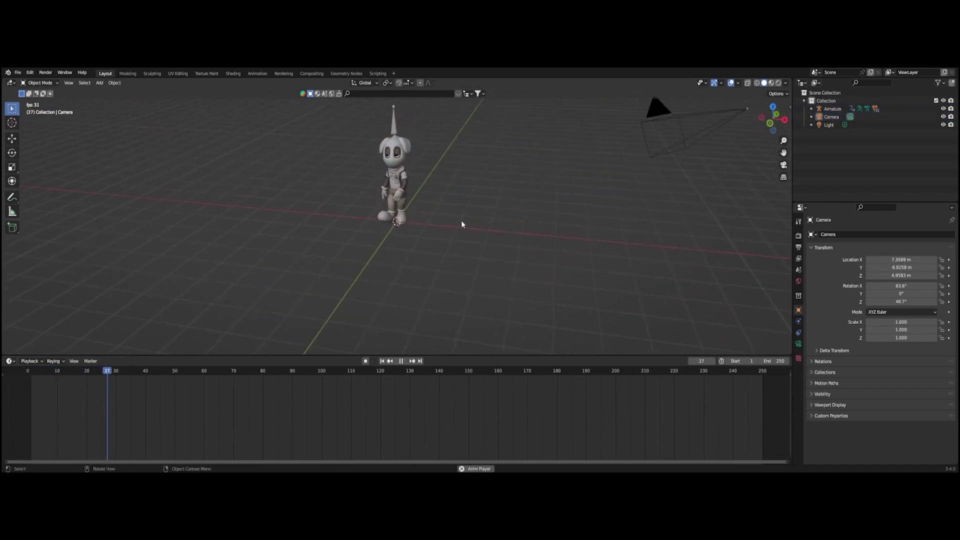
key("space")
Step: Select the armature and push its walk action down into a strip in the Nonlinear Animation editor
left_click(401, 133)
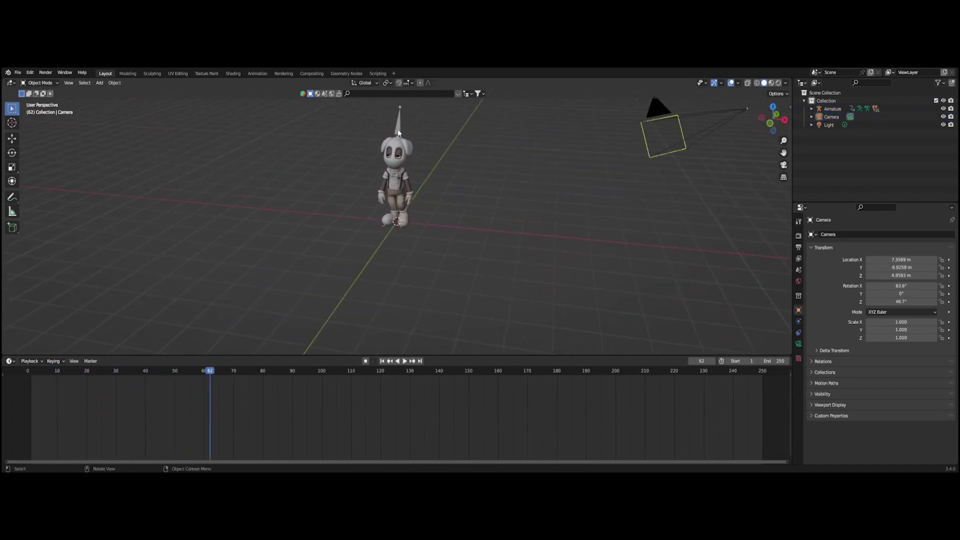
left_click_drag(176, 354, 176, 341)
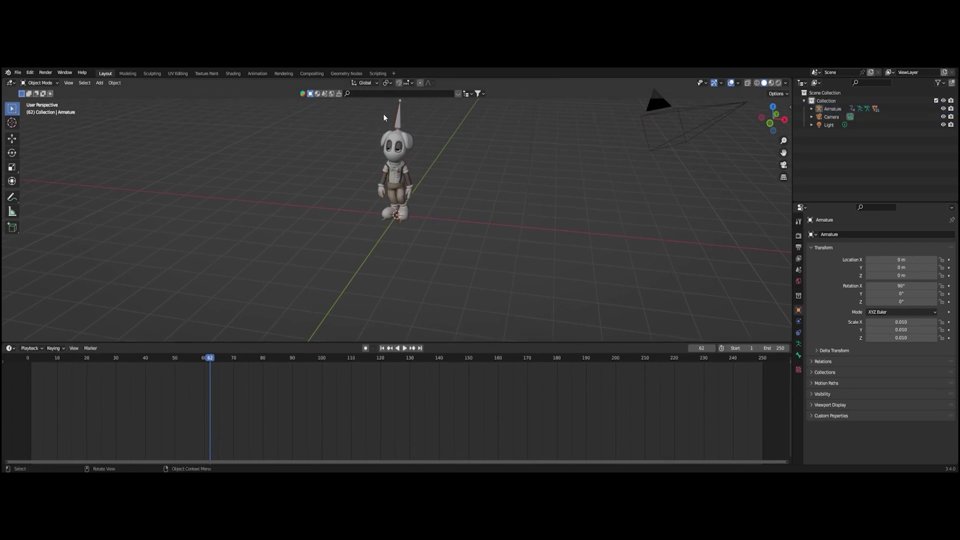
left_click(10, 348)
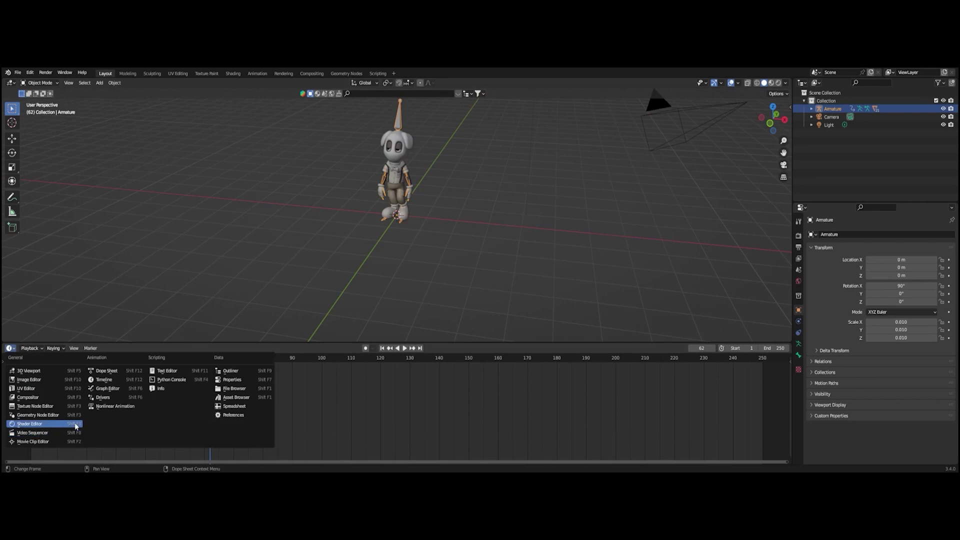
left_click(111, 407)
left_click(73, 378)
Step: Set the walk strip's action clip repeat to 6.3 and move the playhead to frame 253
key("n")
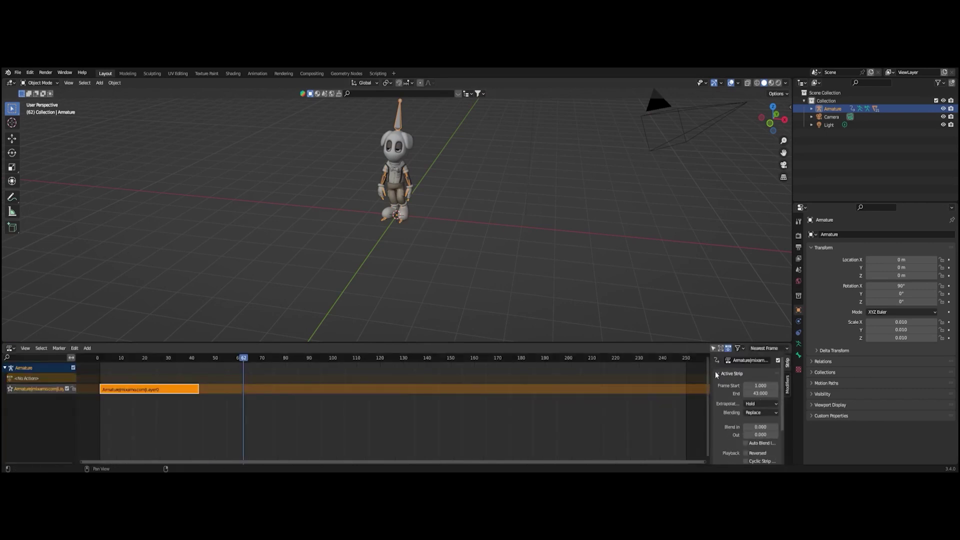
left_click(731, 373)
left_click_drag(758, 443, 770, 443)
left_click_drag(685, 358, 694, 362)
Step: Switch the animation area back to the Timeline and set the scene's end frame to 253
left_click(9, 348)
left_click(9, 348)
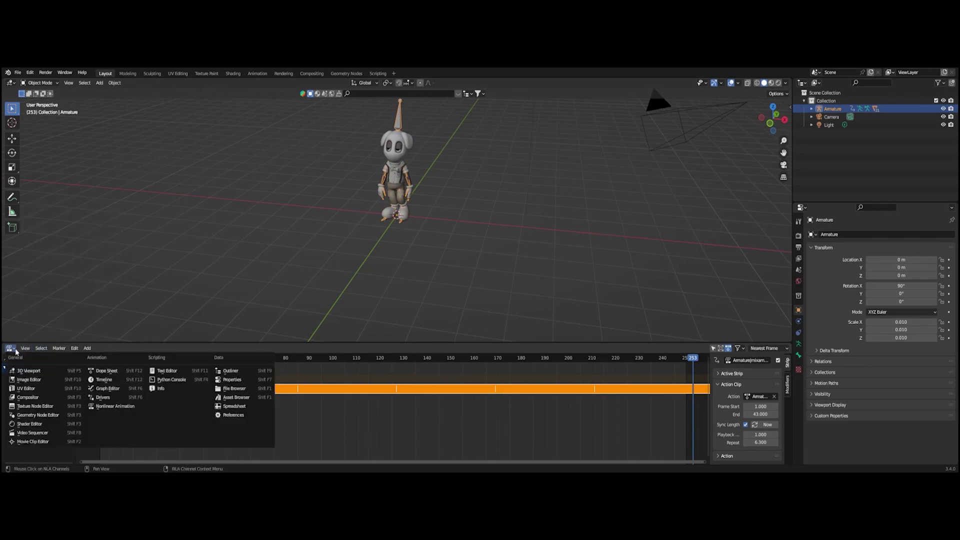
left_click(10, 348)
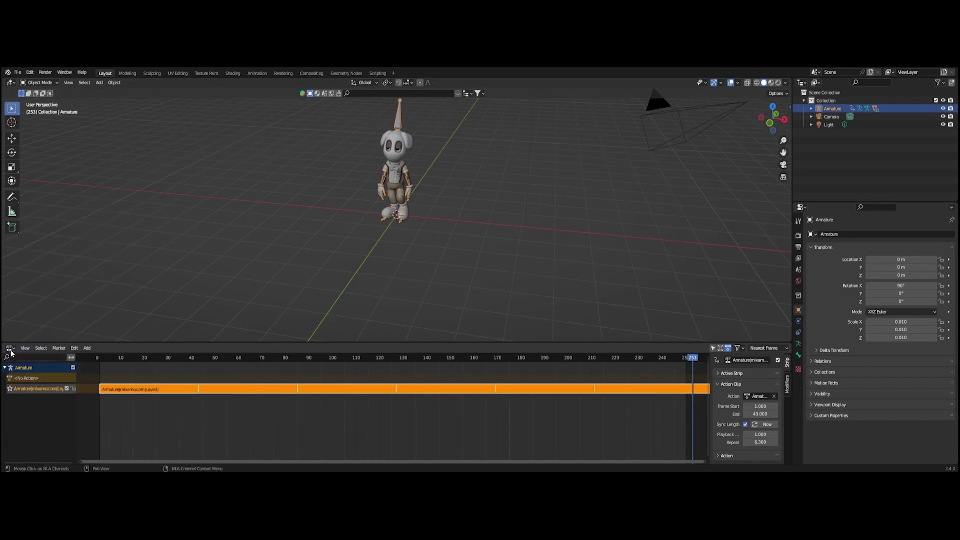
left_click(10, 348)
left_click(114, 384)
left_click(777, 348)
type("253")
key("Return")
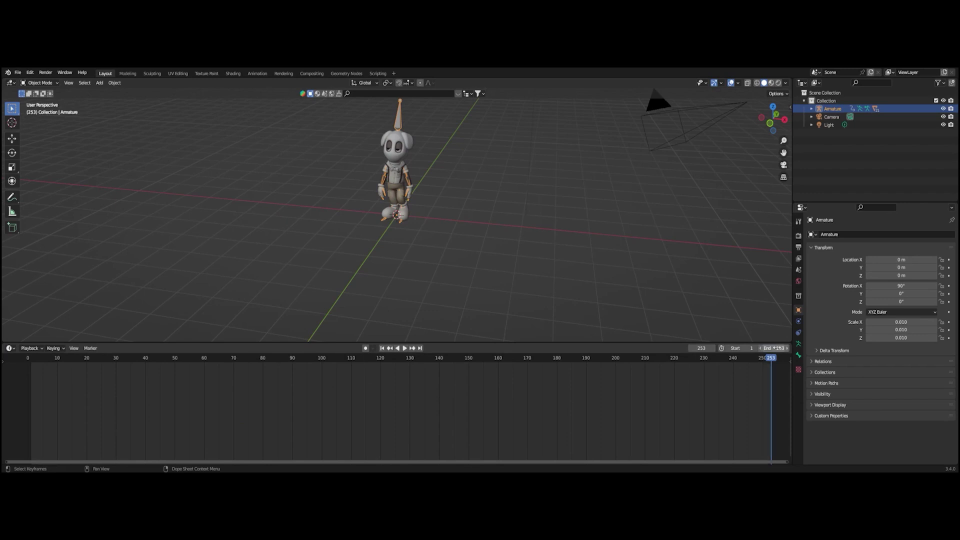
Step: Play the repeated in-place walk and inspect the character up close from the front
key("space")
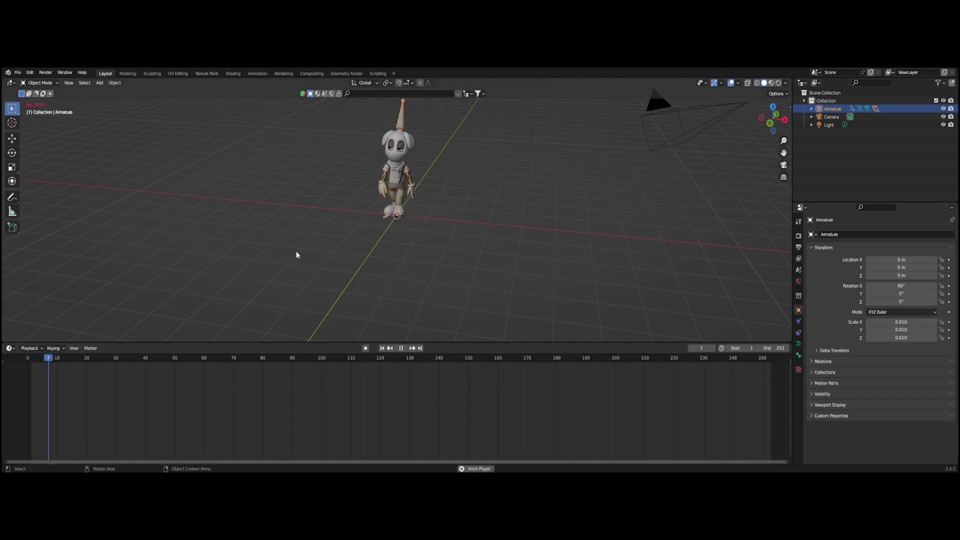
left_click(724, 368)
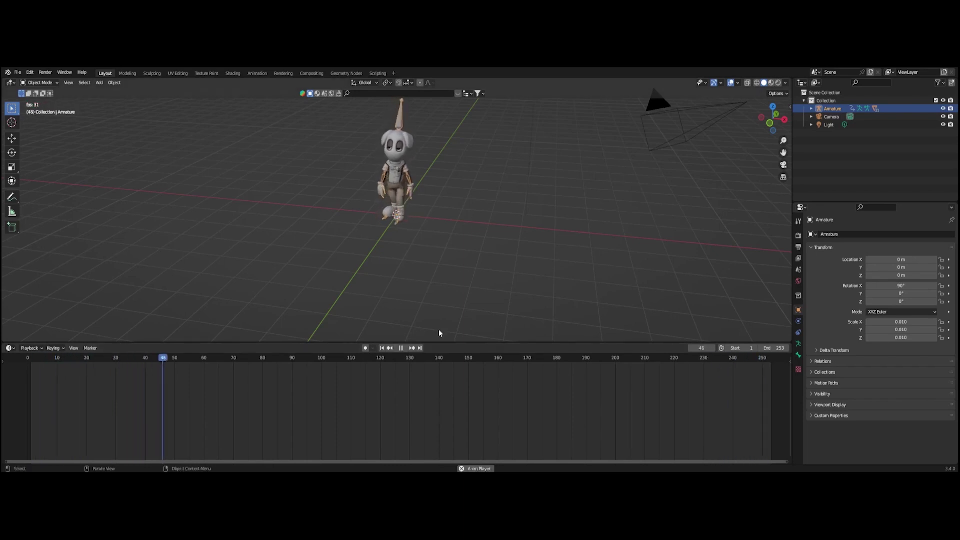
scroll(441, 217, "up", 3)
middle_click_drag(441, 217, 461, 228)
key("space")
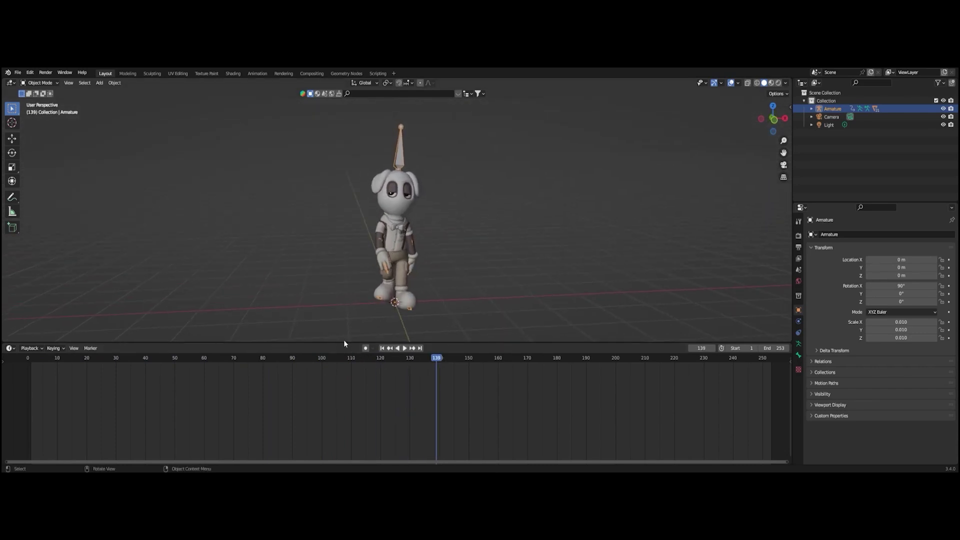
Step: Shrink the timeline to enlarge the 3D viewport, and add a mesh plane under the character's feet
left_click_drag(344, 343, 346, 397)
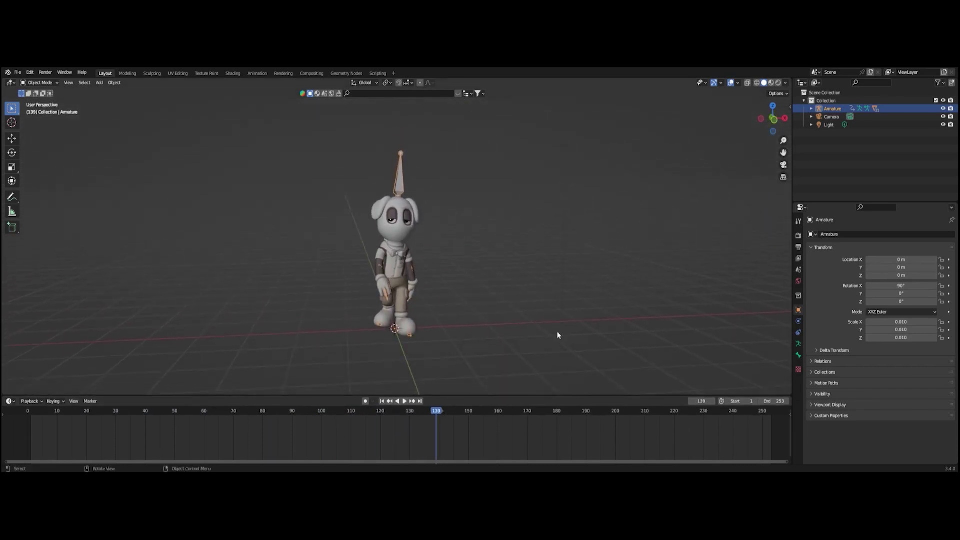
middle_click_drag(544, 334, 461, 314)
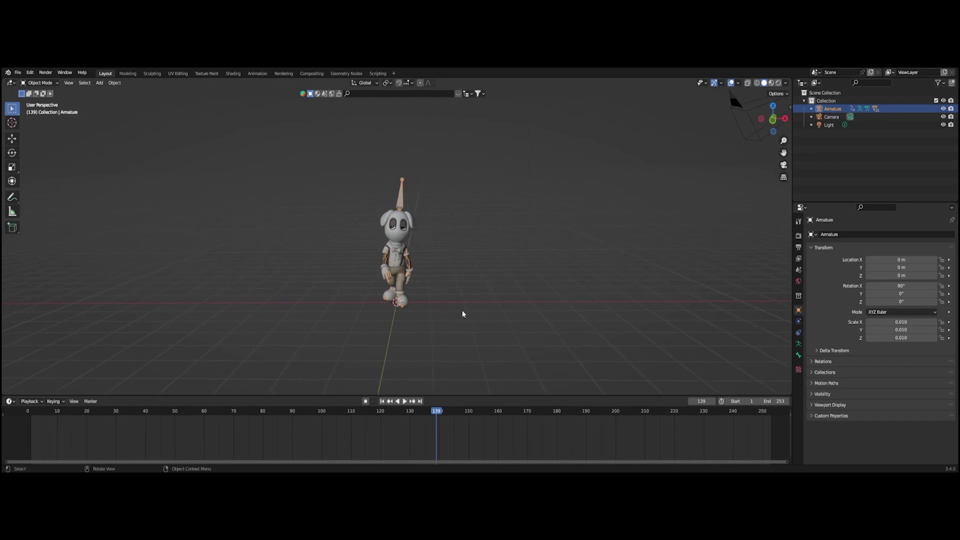
left_click(462, 314)
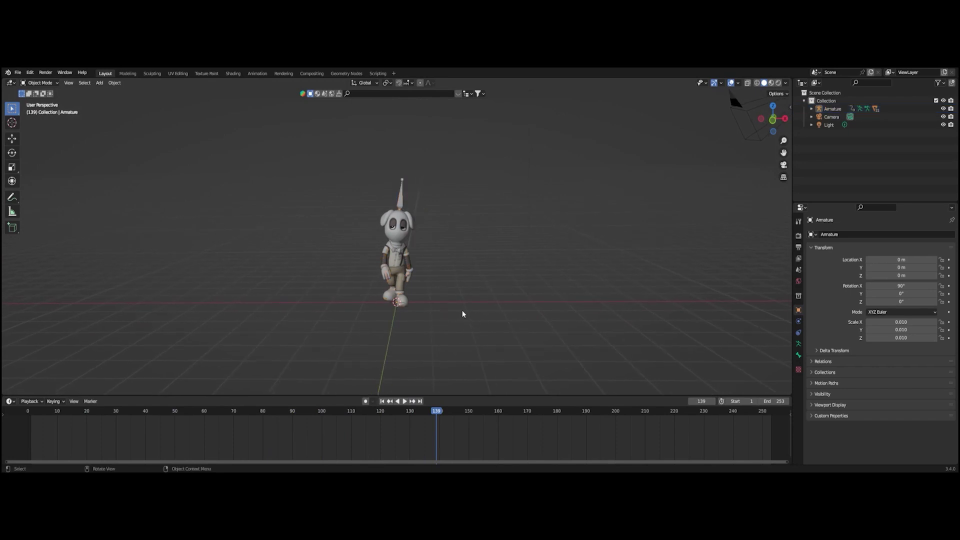
scroll(462, 314, "down", 3)
scroll(462, 314, "up", 2)
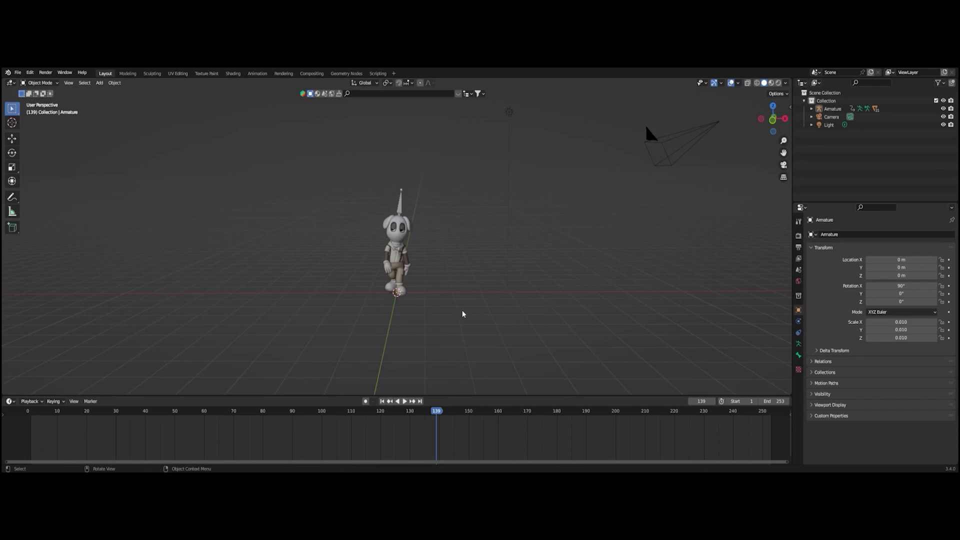
key("shift")
key("shift+a")
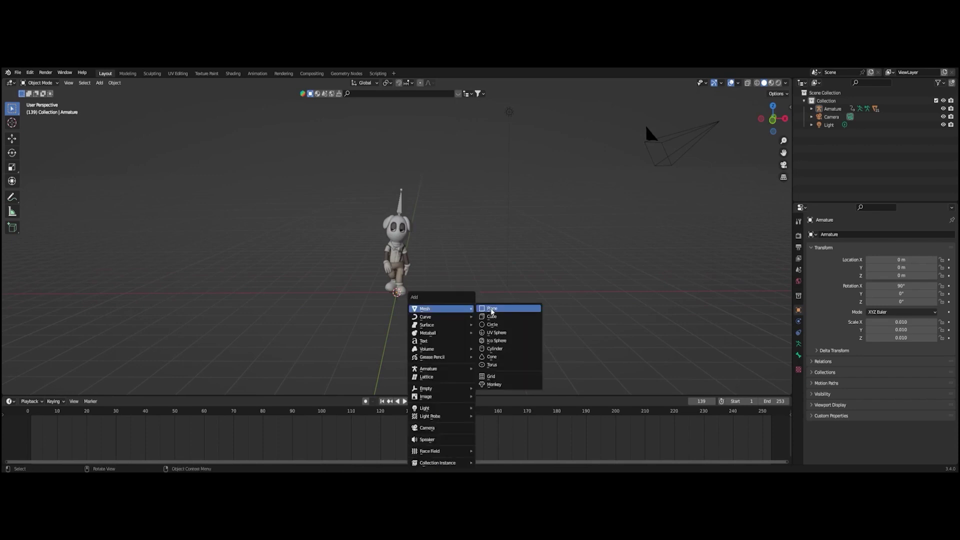
left_click(491, 310)
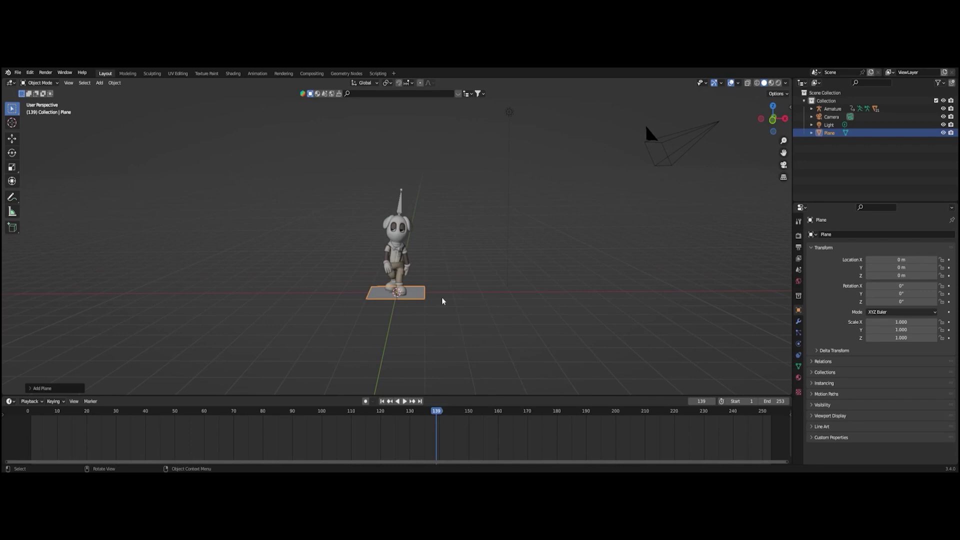
Step: Scale the plane up to about 2.5 and stretch it along Y to about 18.3 as a walkway
key("s")
left_click(514, 307)
middle_click_drag(514, 307, 75, 171)
left_click(14, 169)
left_click_drag(428, 290, 598, 259)
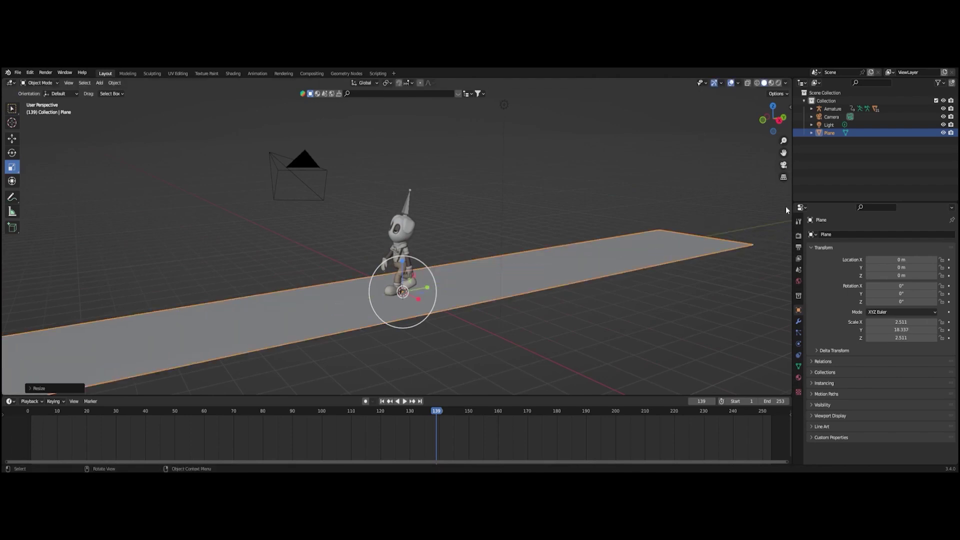
Step: Set the render output resolution to 1920 by 1920 px
left_click(799, 236)
left_click(799, 247)
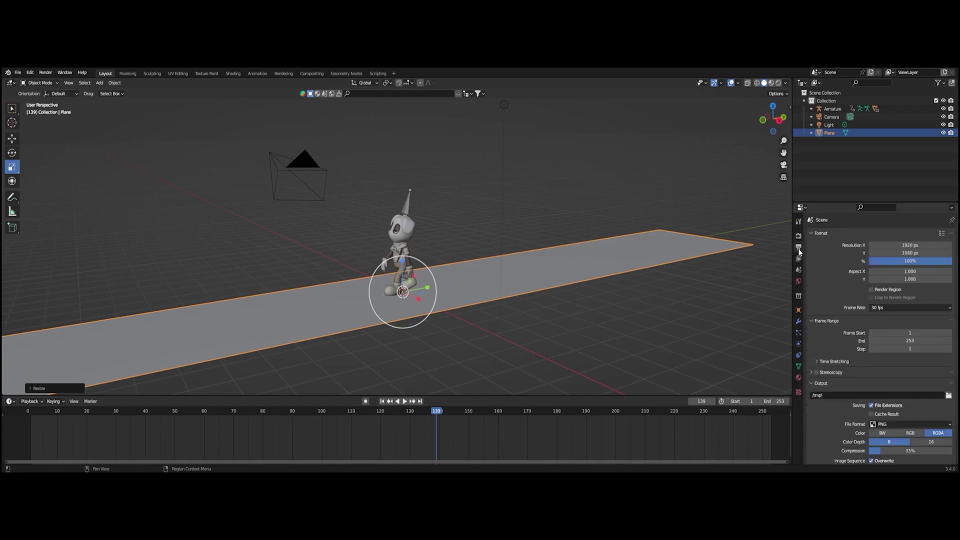
left_click(914, 246)
type("1920")
key("Tab")
type("1")
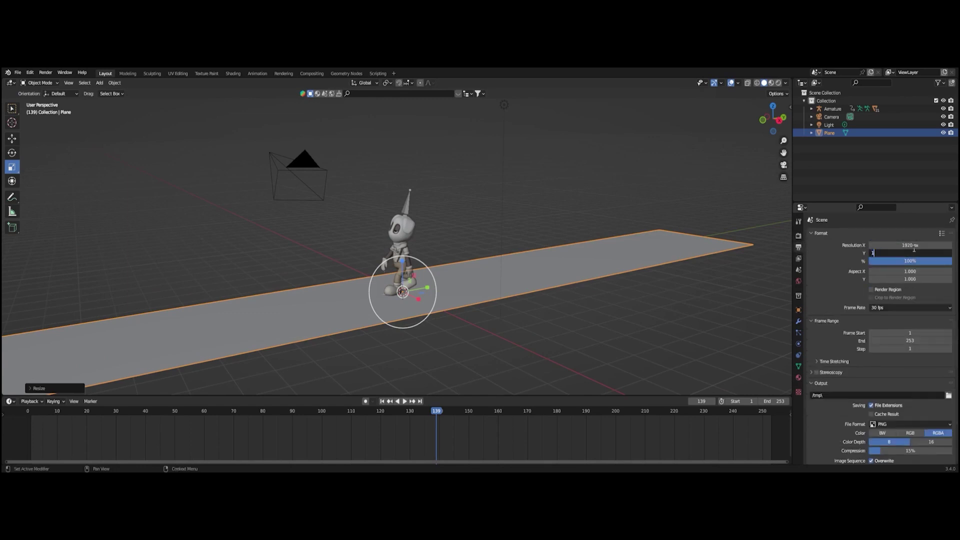
key("Return")
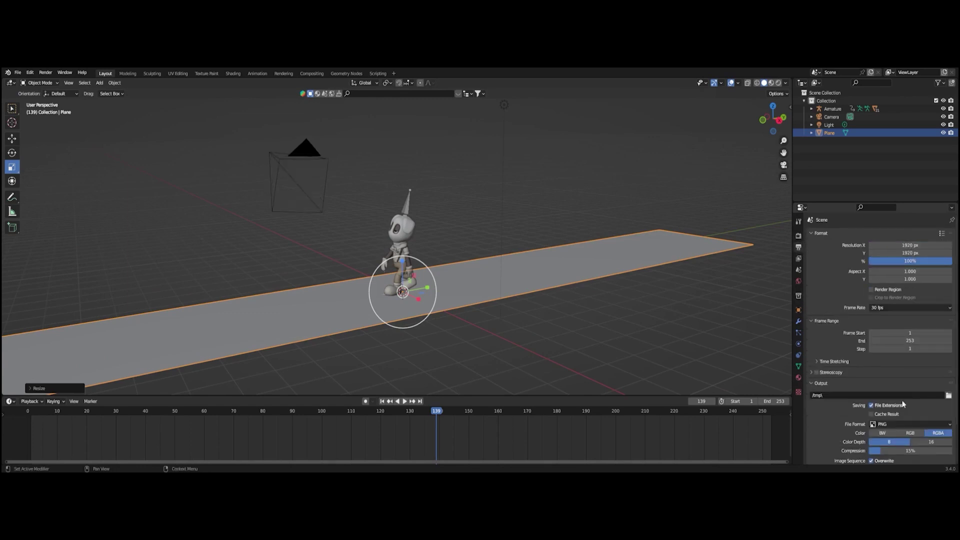
left_click(799, 310)
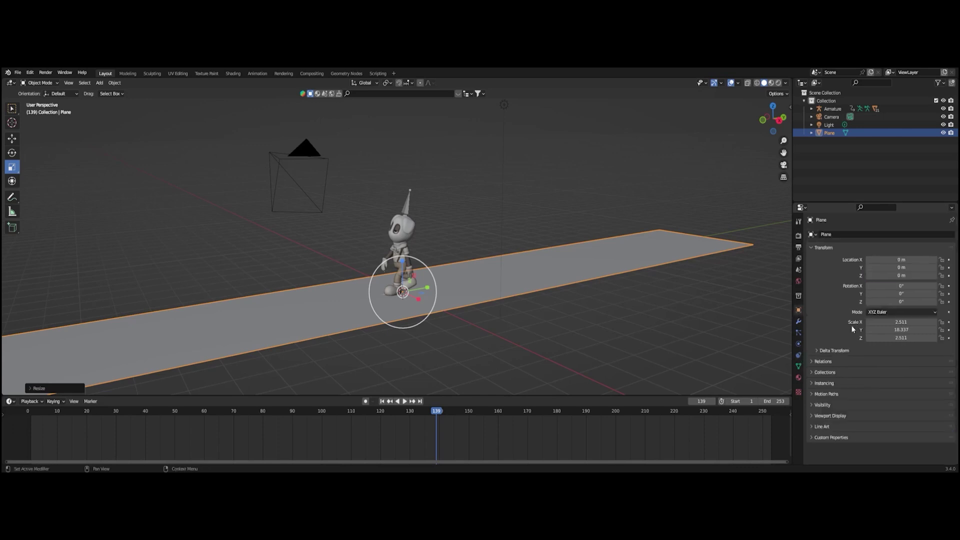
left_click(911, 320)
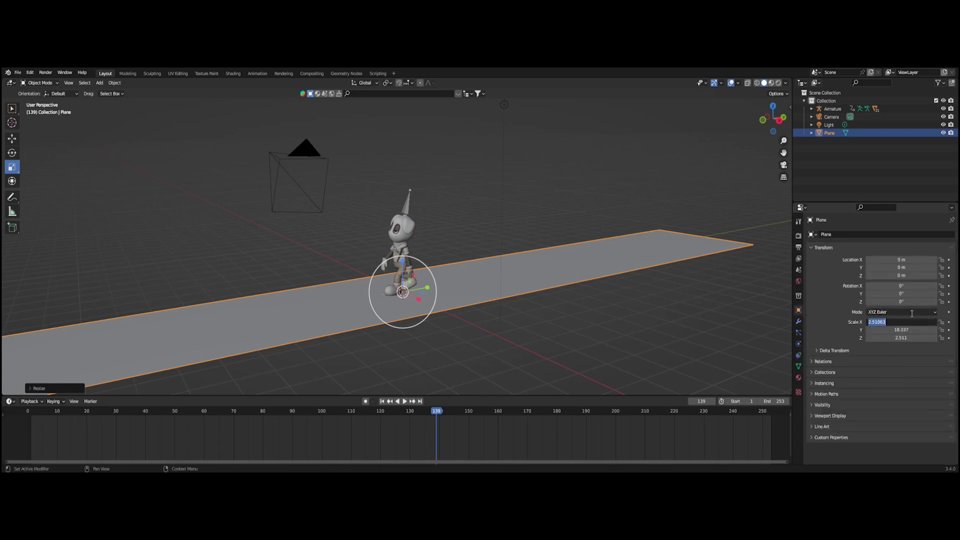
key("Return")
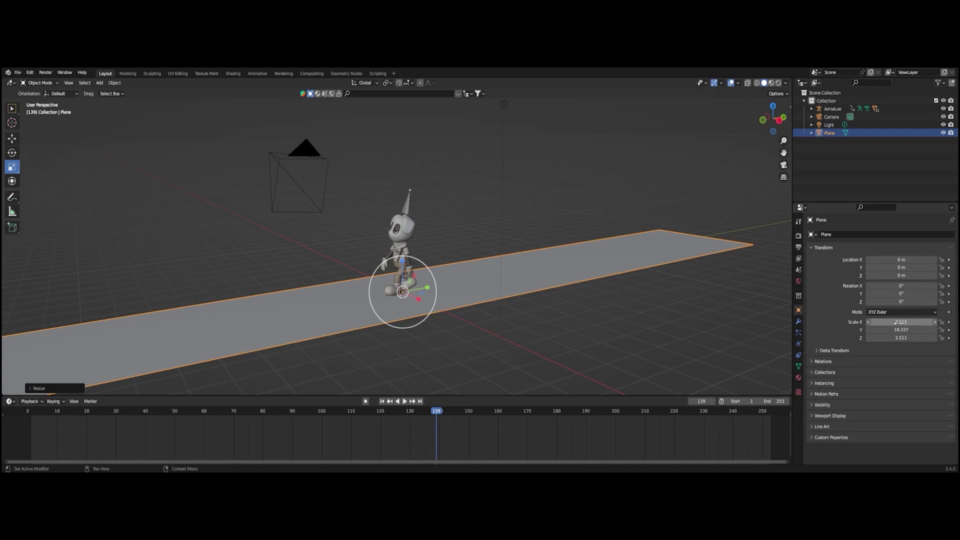
Step: Select the camera and set its rotation to 0° on all three axes
left_click(287, 163)
left_click(900, 286)
type("0")
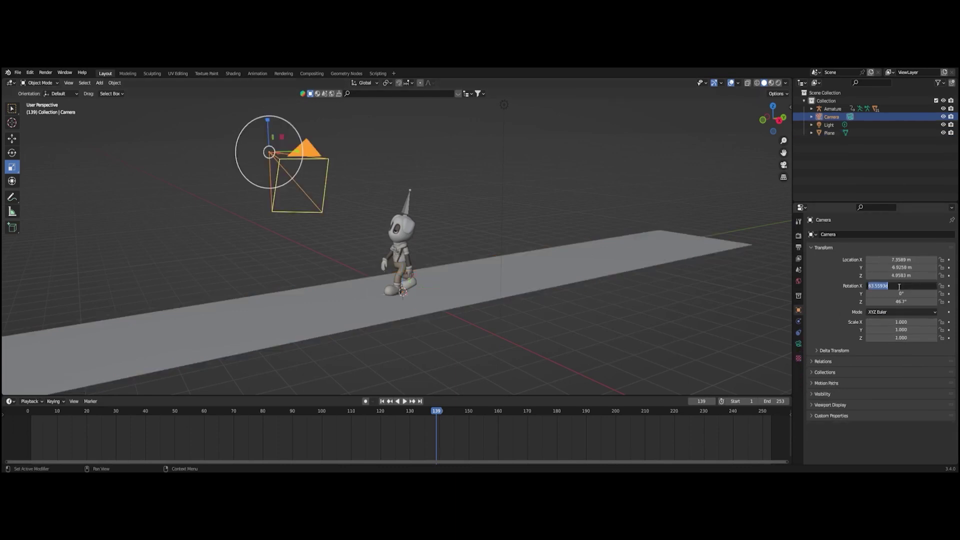
key("Tab")
key("Tab")
type("0")
key("Tab")
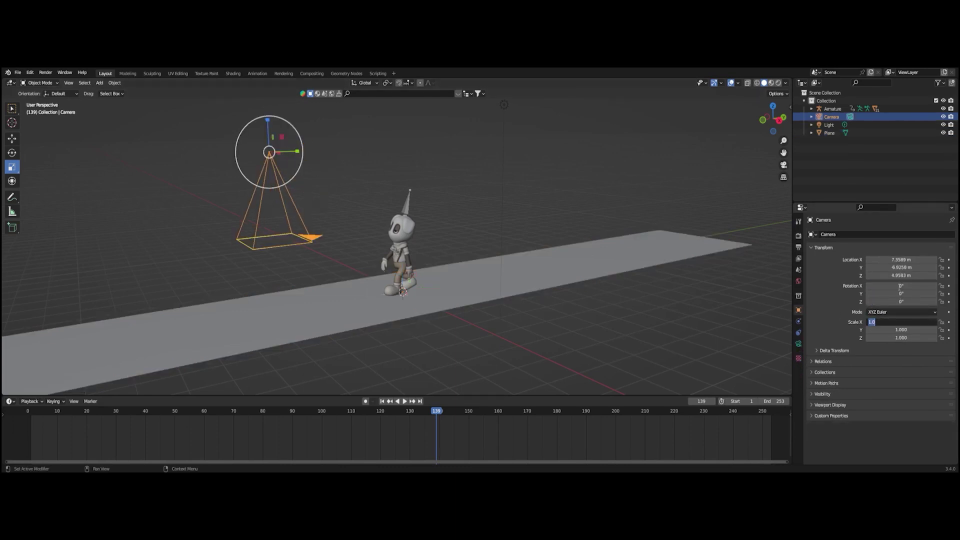
Step: Set the camera's location to 0 m on X, Y and Z, and its X rotation to 90°
left_click(904, 260)
type("0")
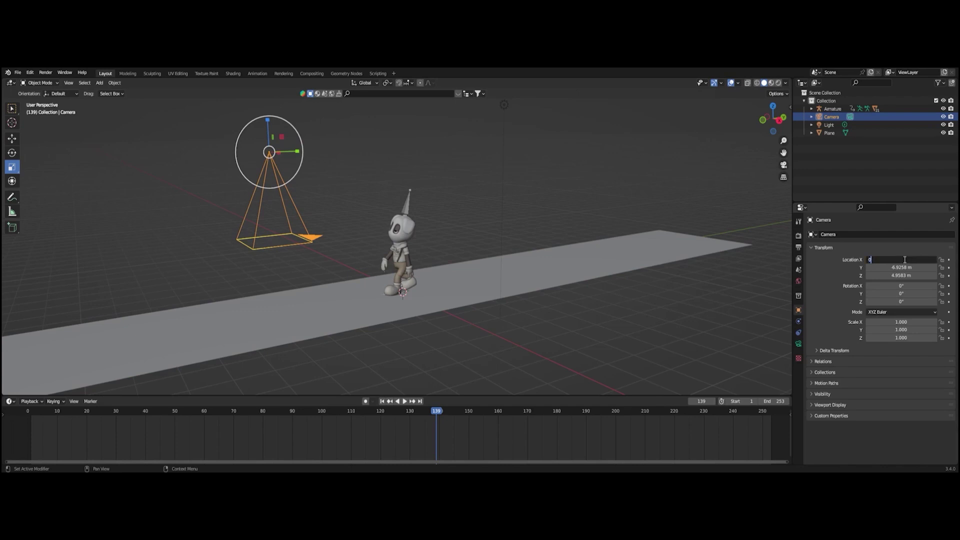
key("Tab")
type("0")
key("Tab")
type("0")
key("Tab")
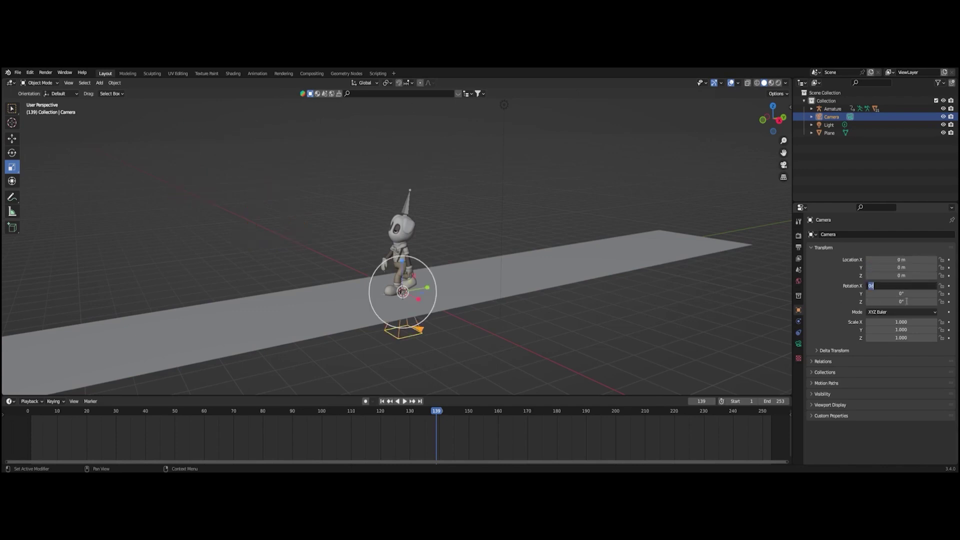
key("Return")
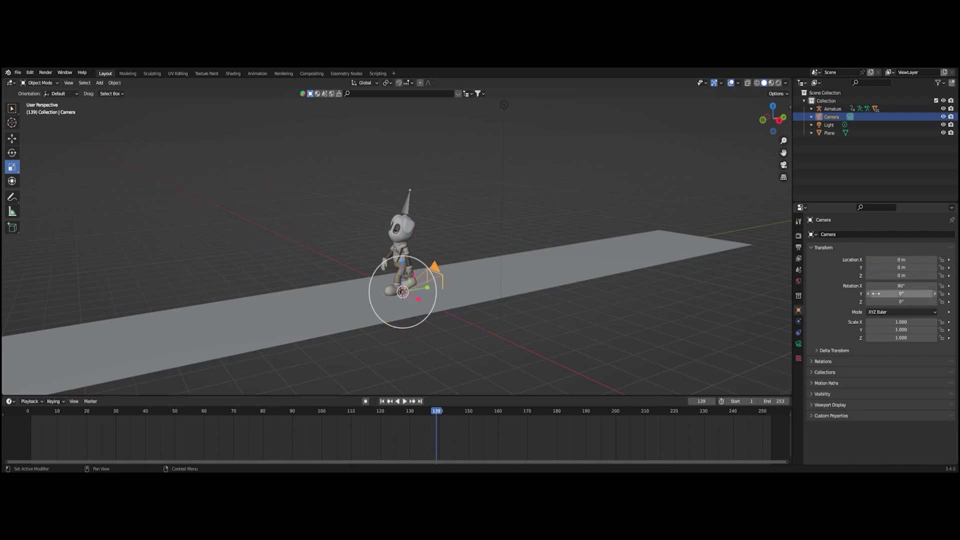
Step: Move the camera back along Y in front of the character and raise it to about 1.6 m on Z
left_click(12, 139)
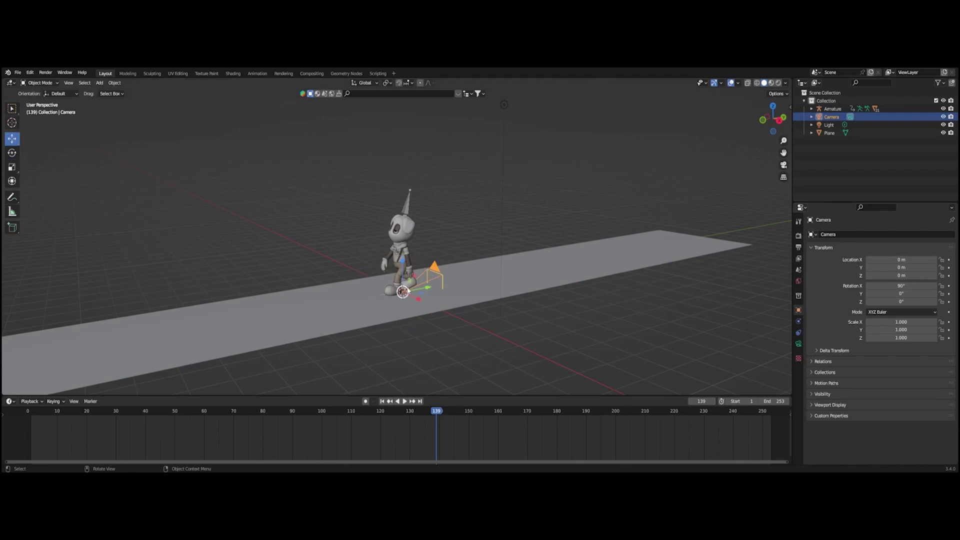
left_click_drag(432, 289, 115, 248)
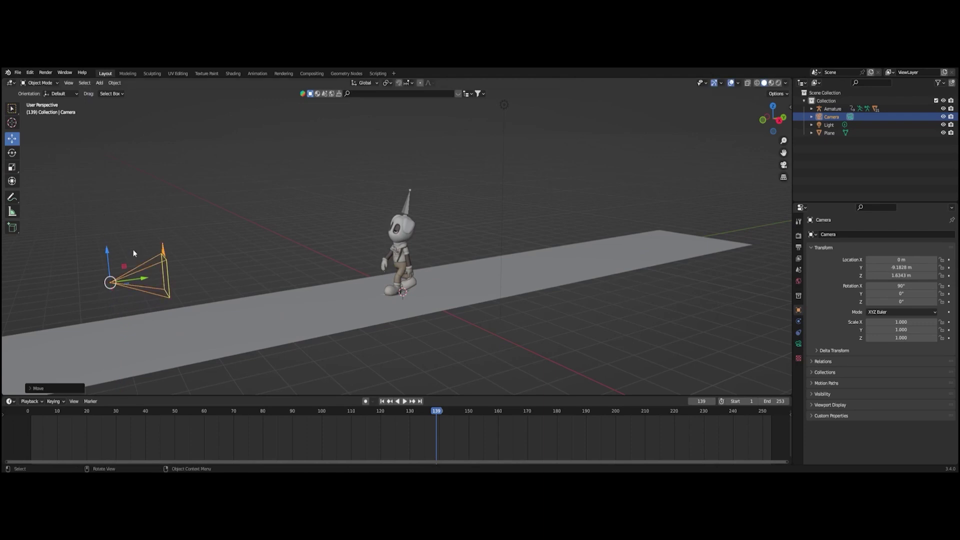
Step: Split off a second 3D view showing the camera's view and move the camera closer to the character along Y
left_click_drag(790, 80, 356, 170)
left_click(347, 166)
scroll(468, 267, "up", 2)
scroll(398, 269, "down", 2)
middle_click_drag(414, 287, 476, 272)
scroll(554, 257, "up", 2)
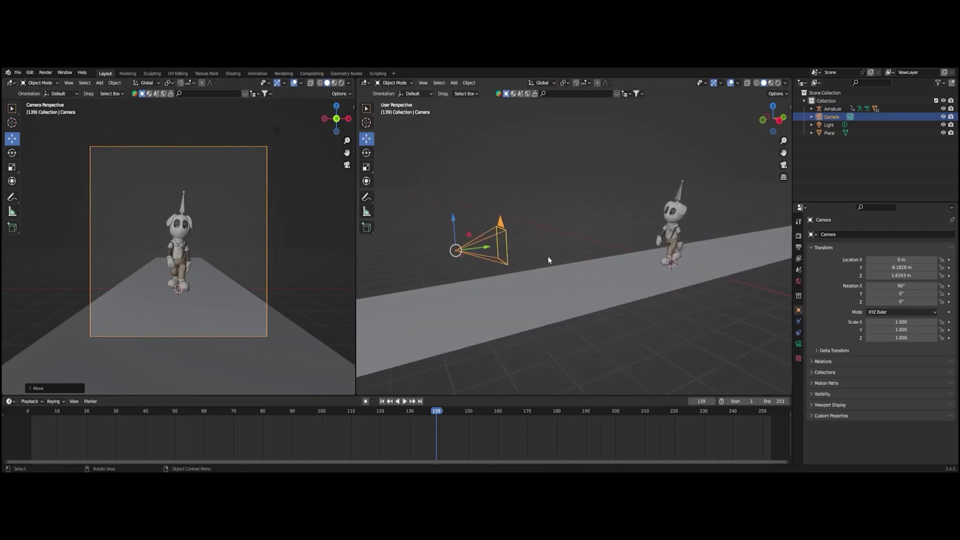
left_click_drag(499, 246, 540, 240)
scroll(584, 272, "down", 2)
Step: Move the walkway plane along Y to about 3.4 m
left_click(585, 274)
scroll(643, 275, "down", 2)
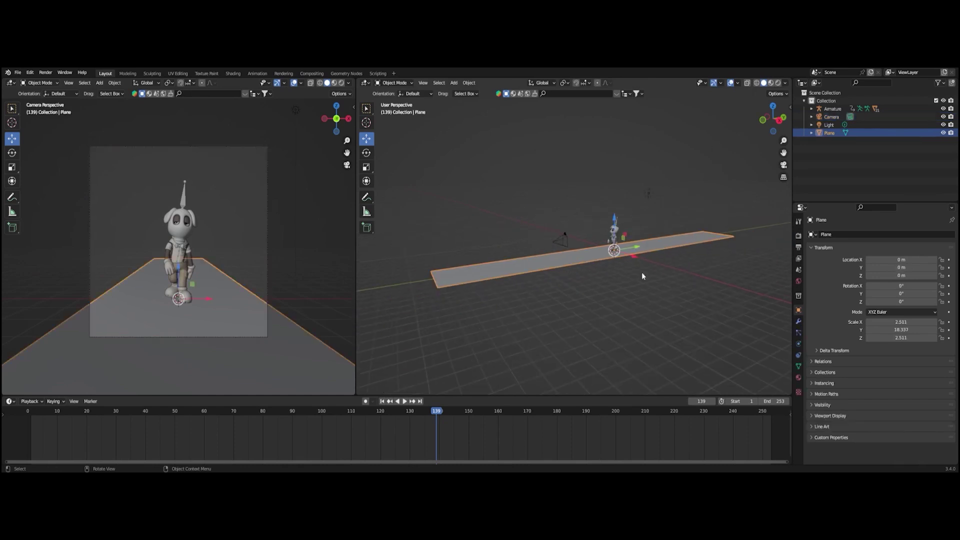
middle_click_drag(616, 285, 601, 282)
key("g")
key("y")
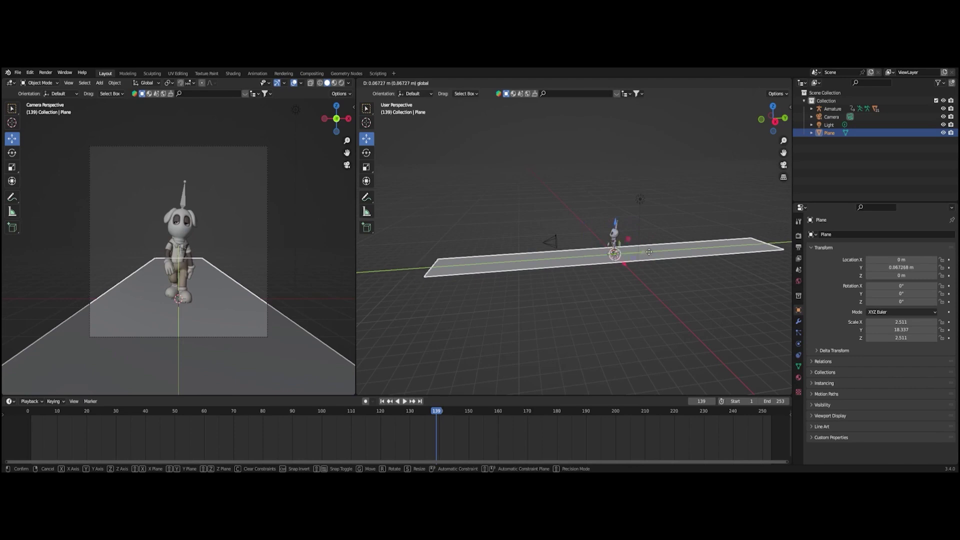
left_click(569, 320)
left_click(569, 320)
Step: Move the light along X to about 10.9 m, away from the walkway
middle_click_drag(569, 320, 644, 199)
left_click(646, 195)
key("g")
key("x")
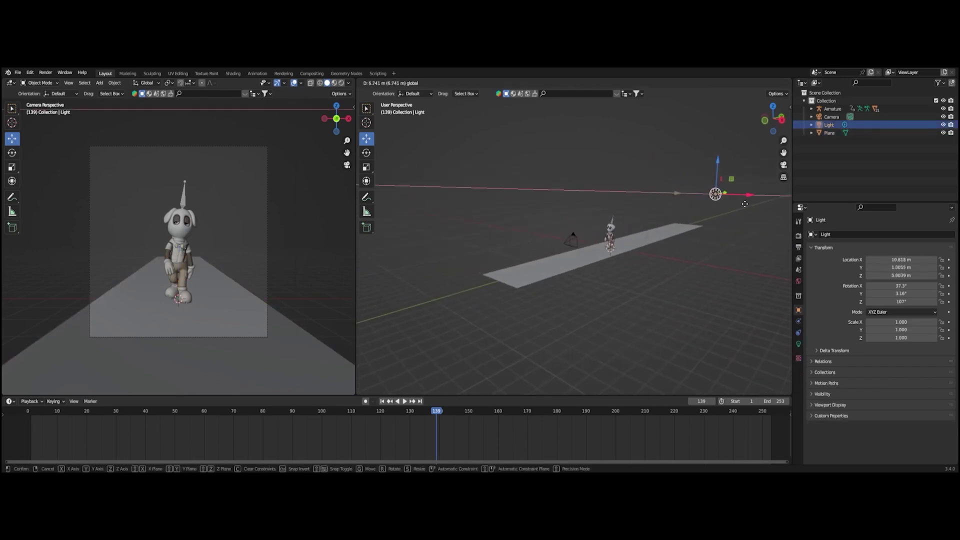
left_click(716, 197)
scroll(552, 233, "up", 3)
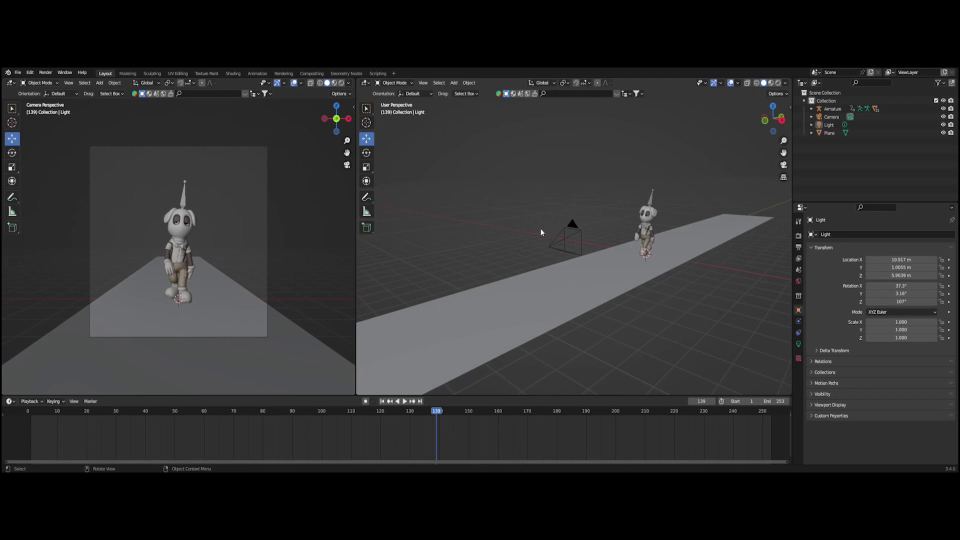
Step: Play the walk animation and check the character's framing in the camera view
scroll(300, 276, "up", 3)
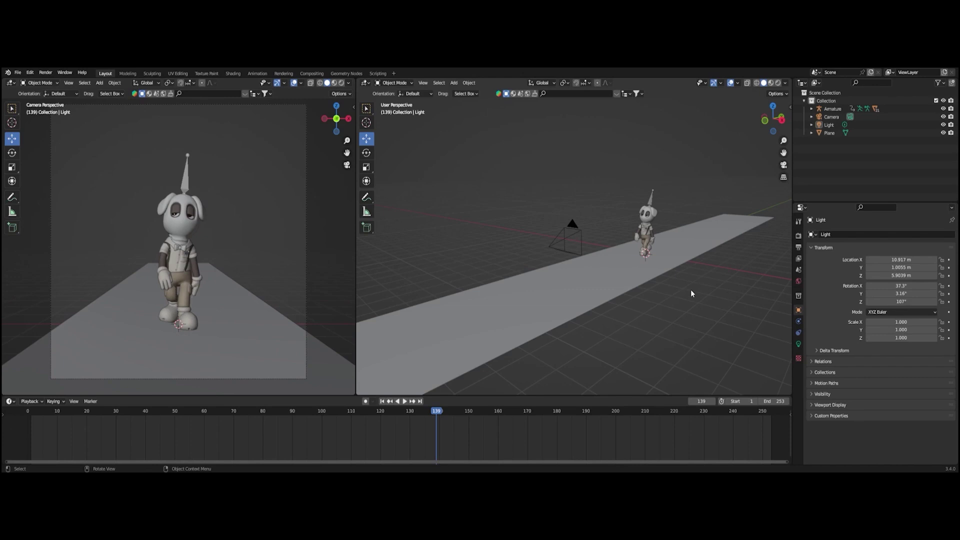
key("space")
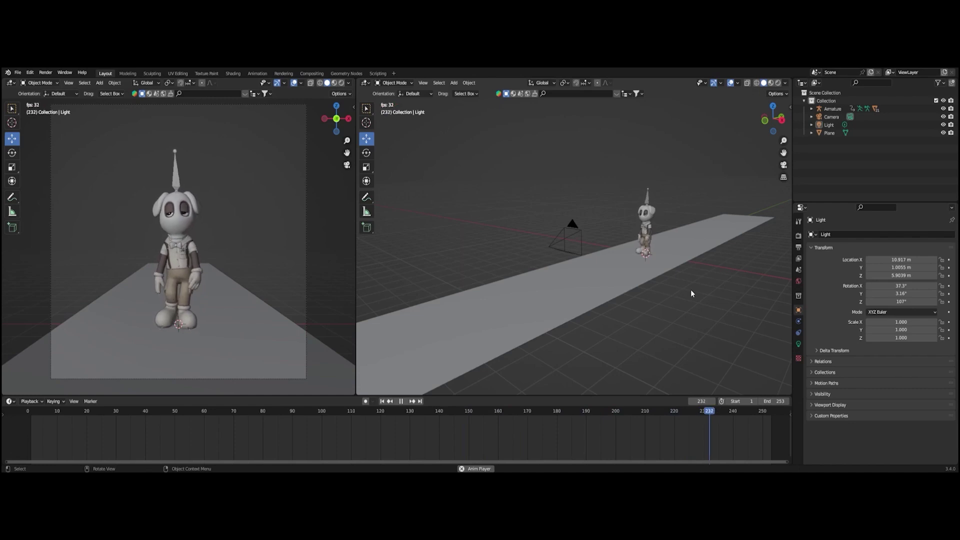
key("space")
Step: Slide the walkway plane farther along Y to about 10.3 m
scroll(630, 287, "down", 3)
left_click(539, 281)
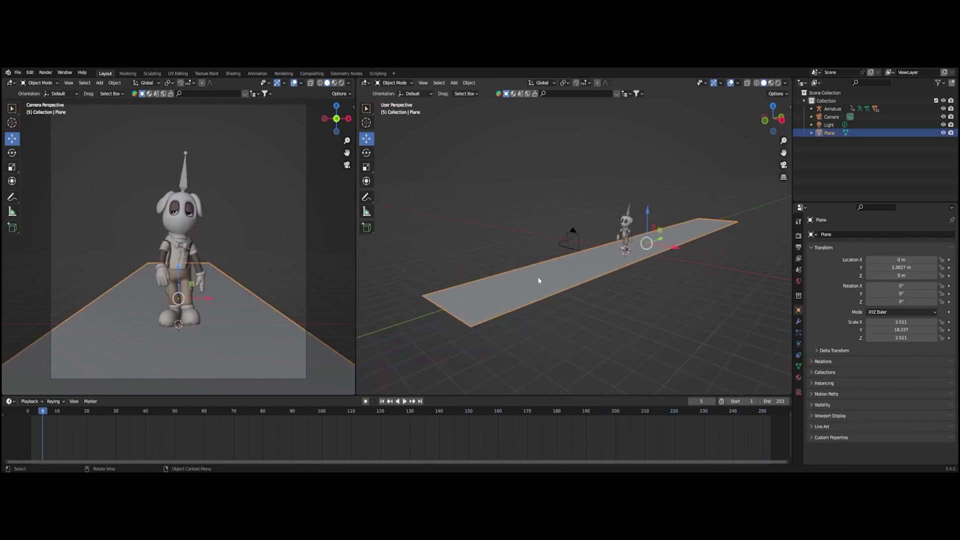
left_click_drag(663, 242, 698, 237)
left_click(689, 284)
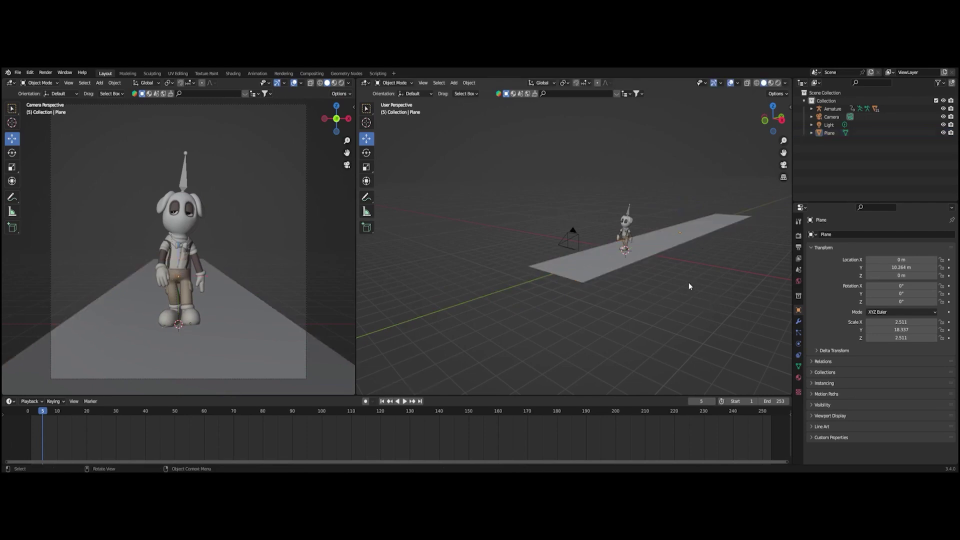
Step: Add a cube beside the walkway at about 2.9 m on X and scale it to about 0.73
key("shift+a")
mouse_move(679, 275)
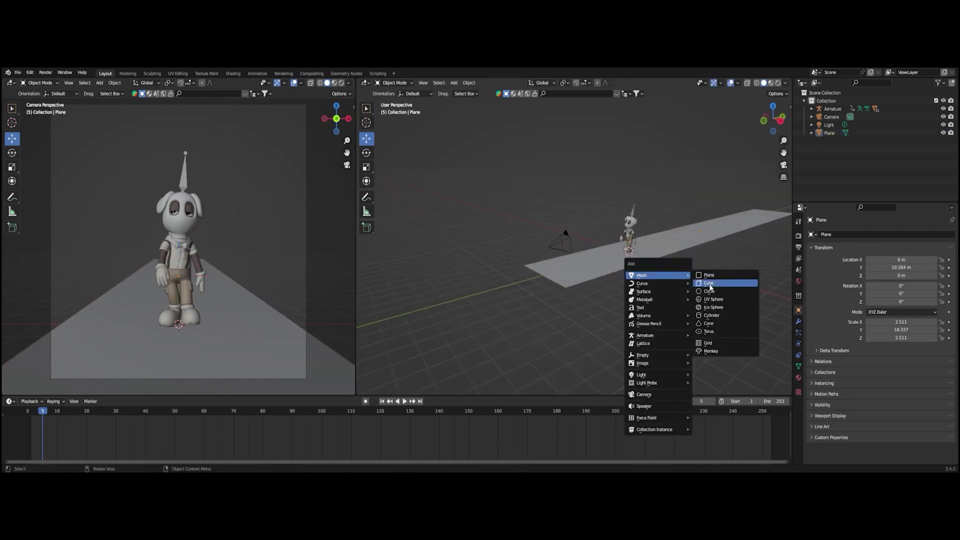
left_click(710, 283)
key("g")
left_click(669, 264)
key("s")
left_click(677, 266)
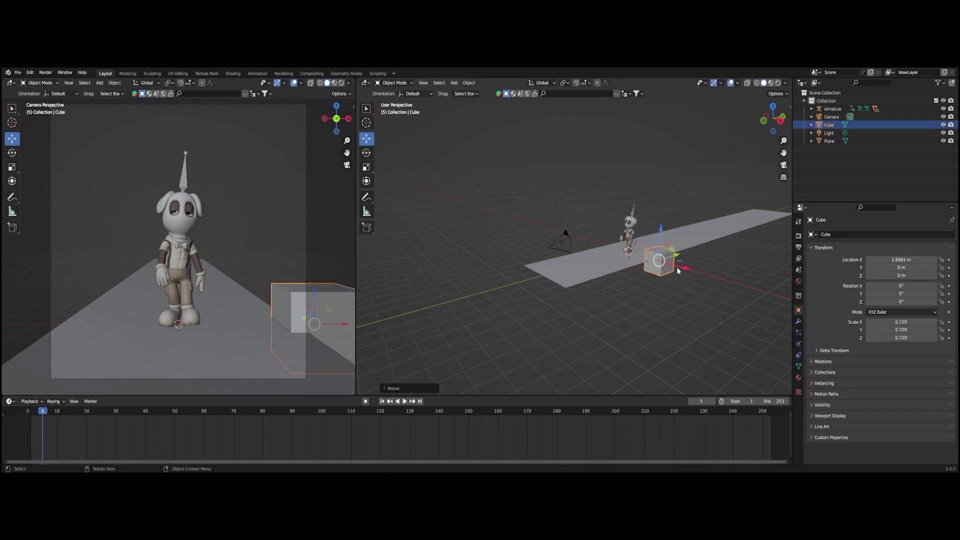
Step: Duplicate the cube and move the copy farther back along Y on the same side of the walkway
key("shift+d")
right_click(678, 259)
left_click_drag(679, 257, 726, 240)
left_click(706, 287)
Step: Raise the first cube beside the character to about 0.45 m on Z
left_click(665, 262)
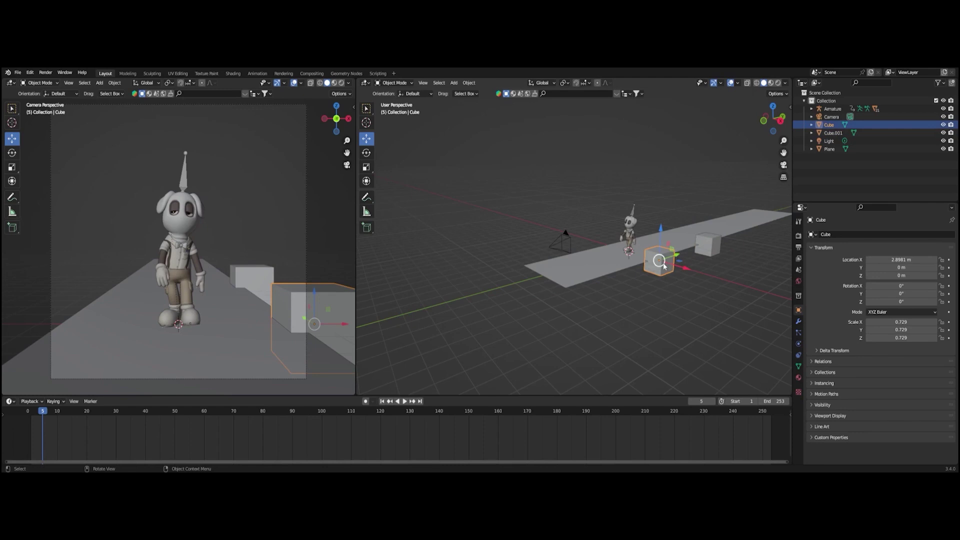
left_click_drag(660, 233, 661, 225)
left_click(657, 320)
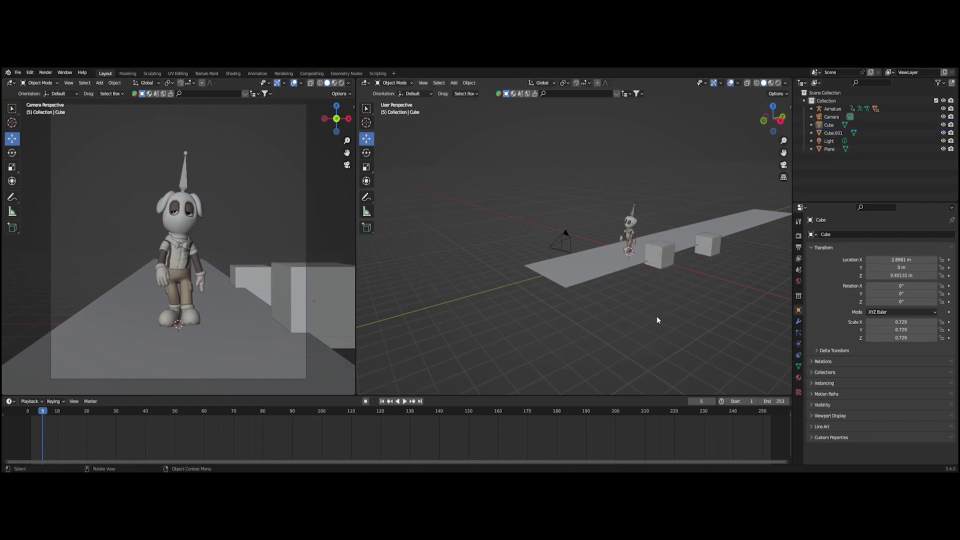
Step: Duplicate the raised cube and move the copy across the walkway to about -2.6 m on X
left_click(658, 260)
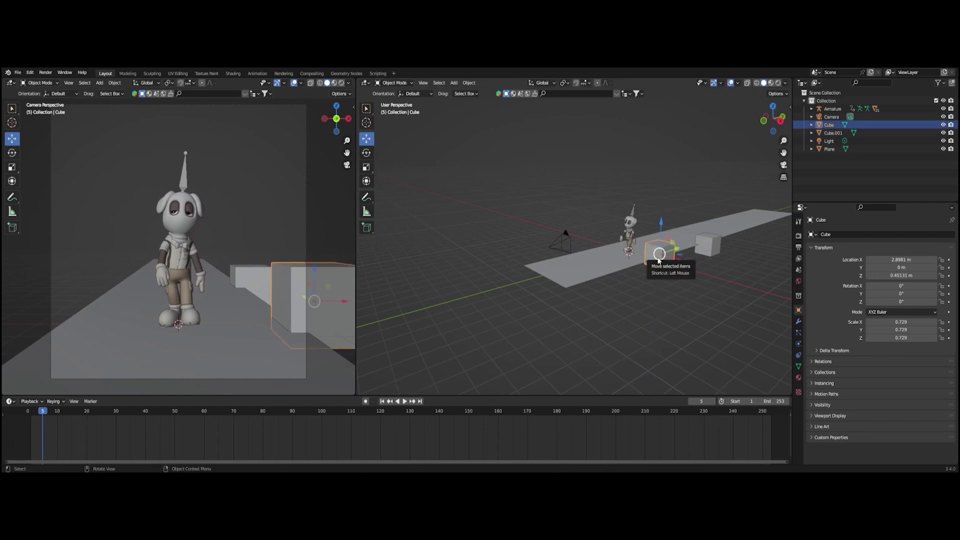
key("shift")
key("shift+d")
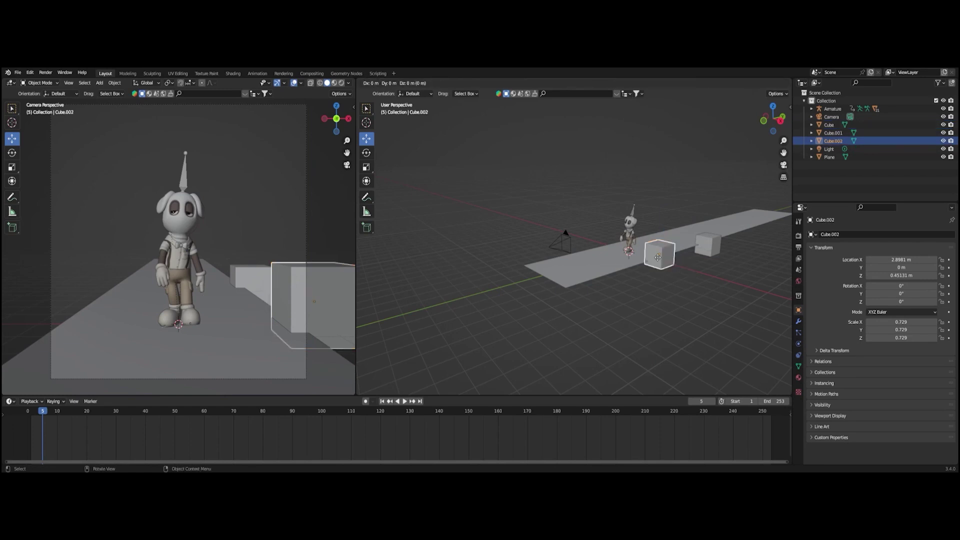
right_click(657, 257)
left_click_drag(685, 264, 630, 258)
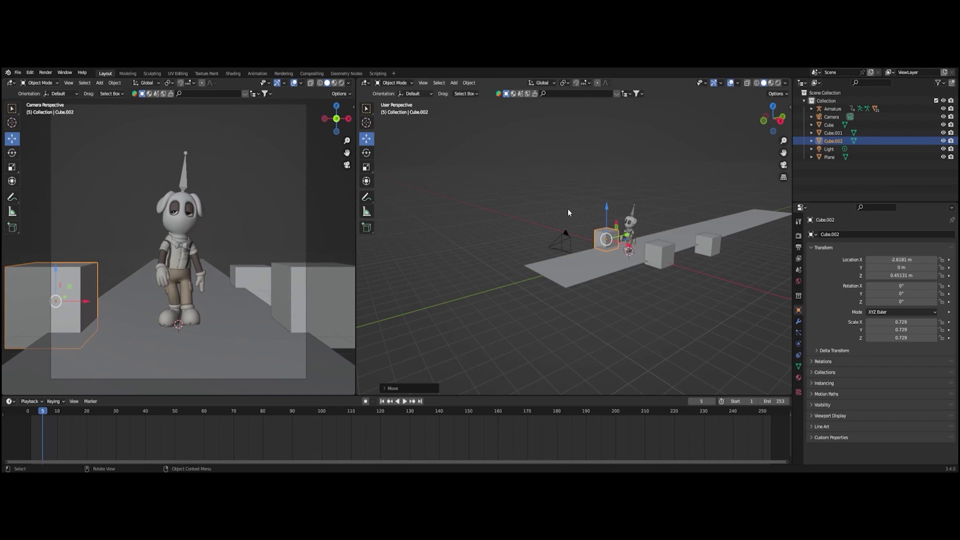
left_click(568, 212)
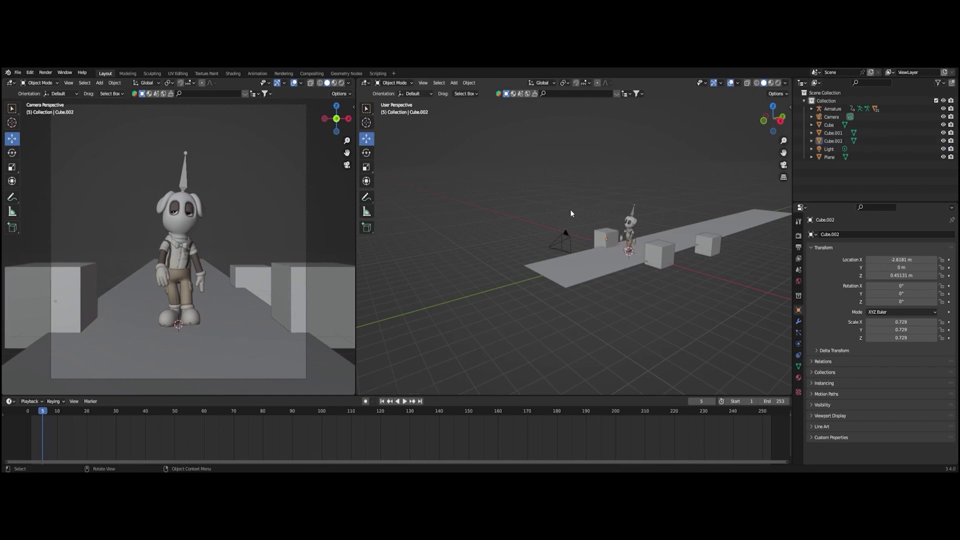
Step: Duplicate the raised cube on the positive X side and move the copy along Y to about 12.3 m
key("shift+d")
left_click(665, 253)
left_click_drag(676, 248, 756, 225)
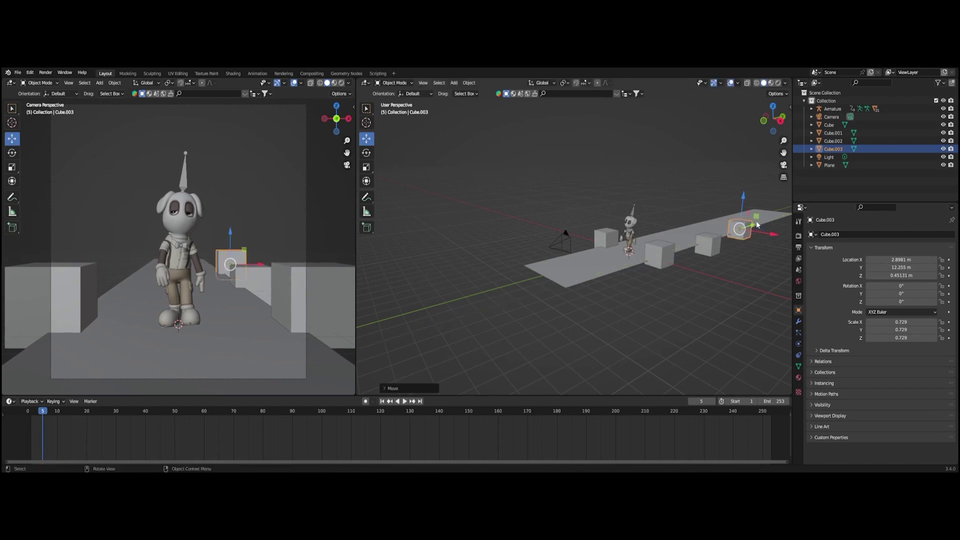
Step: Shrink the farthest cube to a scale of about 0.48 on X, 0.57 on Y and 0.69 on Z
left_click(369, 173)
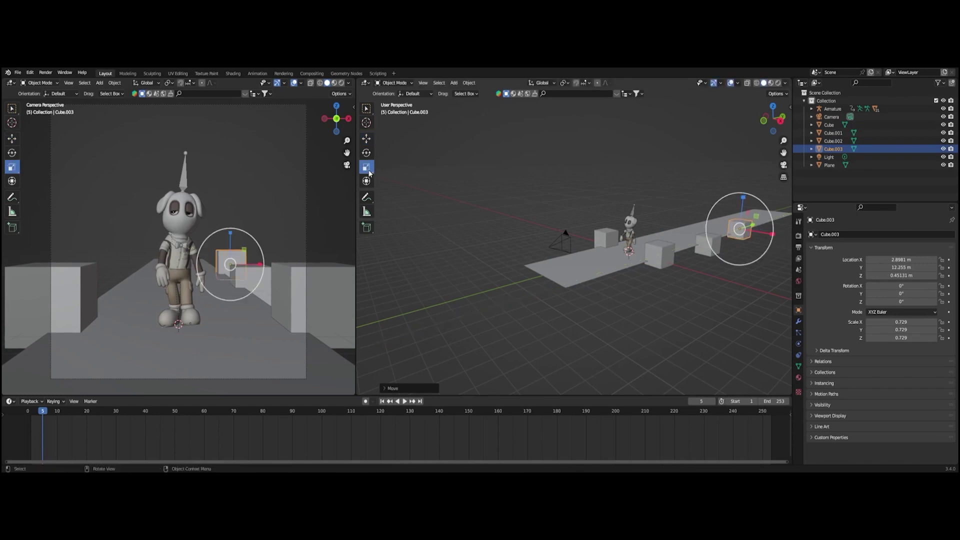
mouse_move(768, 234)
left_mouse_down()
mouse_move(752, 225)
mouse_move(761, 228)
left_mouse_up()
middle_click_drag(758, 239, 735, 225)
left_click_drag(731, 231, 728, 229)
left_click(611, 181)
middle_click_drag(611, 181, 641, 225)
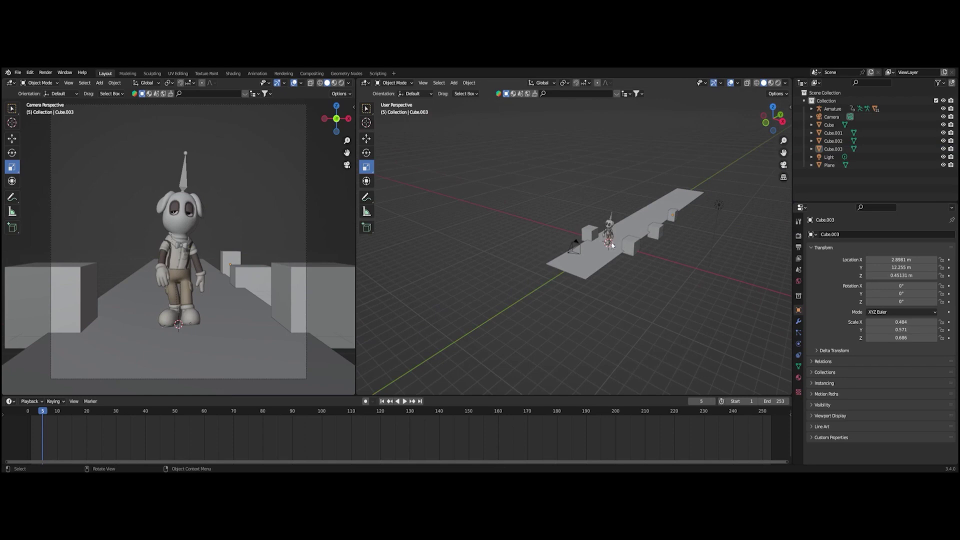
Step: Duplicate the two rear cubes and move the copies across the walkway, the smaller one to about -2.5 m on X
left_click(590, 234)
left_click(657, 234)
left_click(673, 215, "shift")
key("shift+d")
right_click(441, 168)
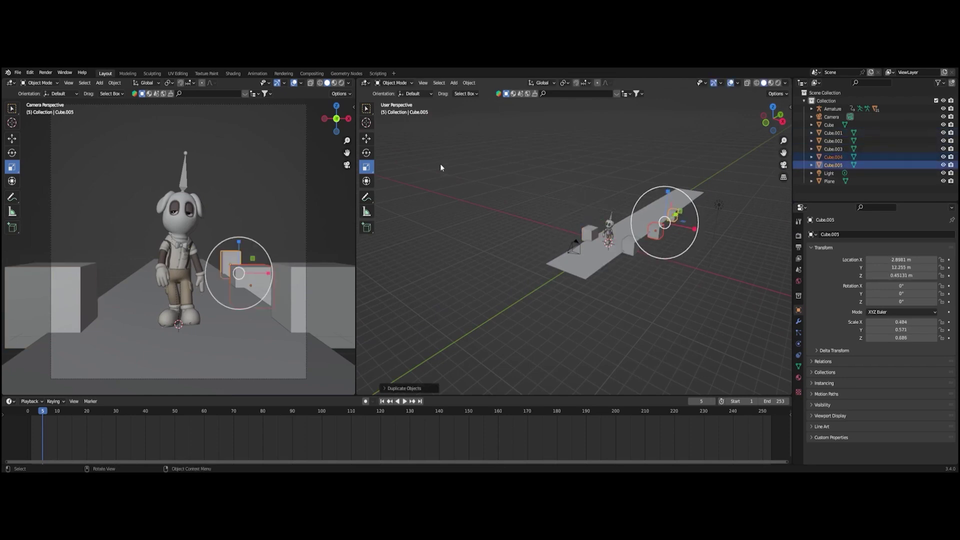
left_click(367, 140)
left_click_drag(693, 228, 658, 220)
left_click(683, 230)
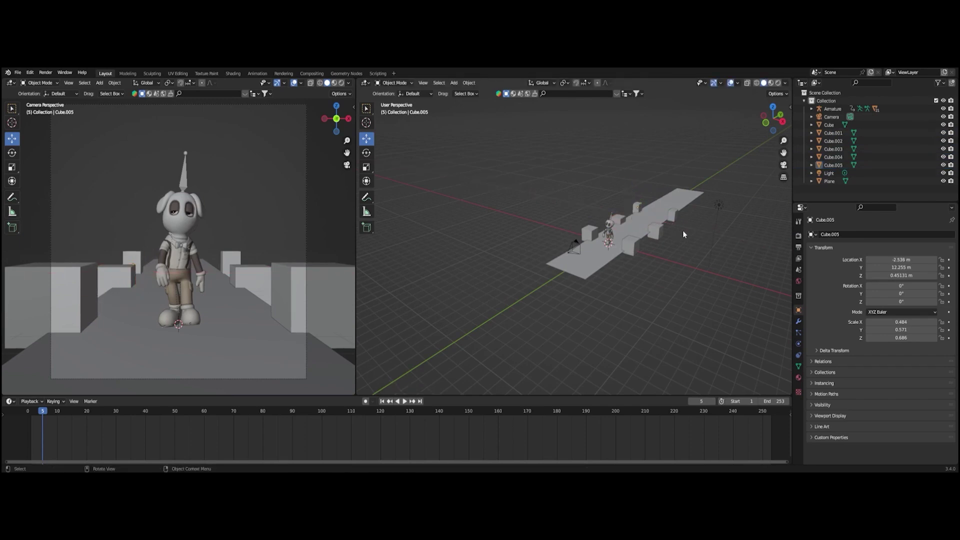
Step: Nudge the small rear cube on the positive X side slightly along Y
left_click(675, 217)
left_click_drag(685, 211, 686, 212)
left_click(687, 284)
Step: Duplicate the three cubes on the positive X side and move the copies farther along Y
left_click(659, 231)
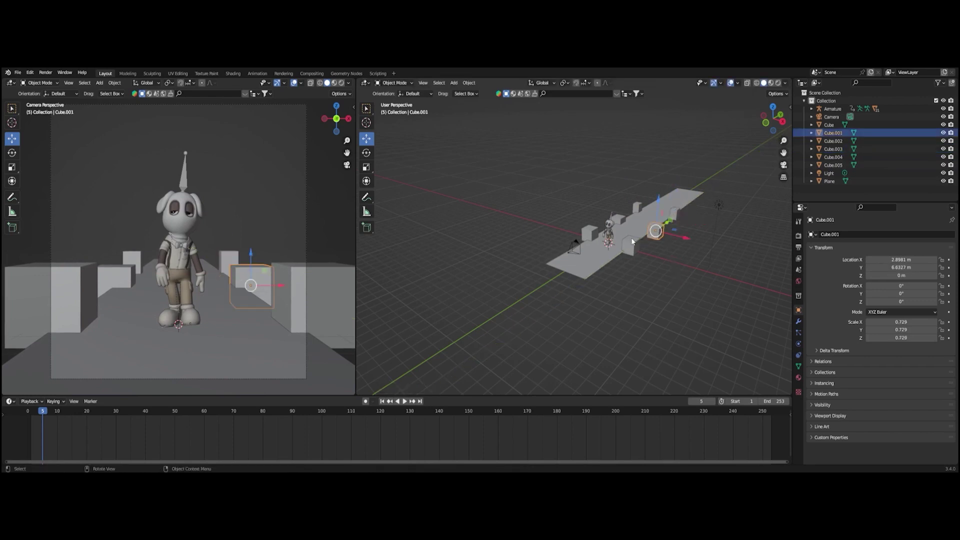
left_click(629, 245, "shift")
left_click(675, 215, "shift")
key("shift+d")
right_click(668, 226)
left_click_drag(668, 226, 585, 172)
left_click(585, 172)
Step: Duplicate the three cubes on the negative X side and move the copies along Y, the farthest to about 21.7 m
left_click(590, 232)
left_click(618, 220, "shift")
left_click(638, 208, "shift")
key("shift+d")
right_click(637, 208)
key("g")
key("y")
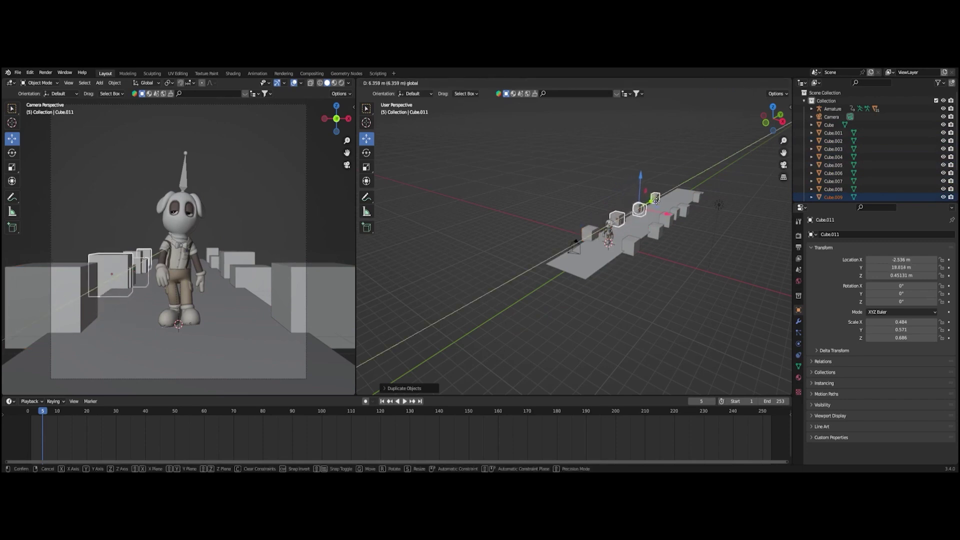
left_click(659, 197)
left_click(657, 199)
left_click_drag(658, 200, 661, 198)
left_click(625, 148)
middle_click_drag(678, 230, 660, 212)
scroll(525, 265, "up", 3)
scroll(528, 262, "down", 3)
left_click(464, 276)
middle_click_drag(539, 276, 501, 294)
left_click_drag(606, 186, 579, 220)
left_click(509, 235)
left_click(484, 209, "shift")
left_click(541, 194, "shift")
left_click(573, 218, "shift")
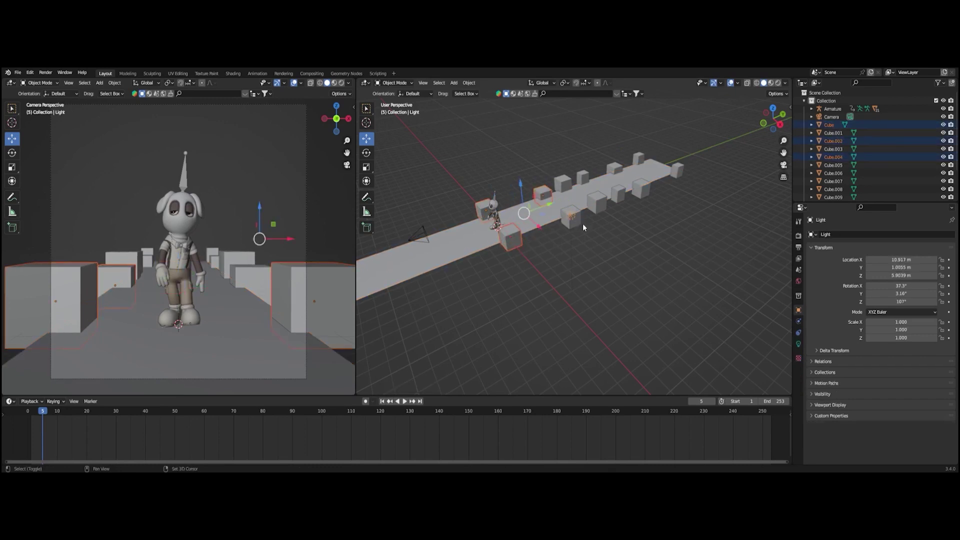
middle_click_drag(587, 230, 530, 227)
Step: Select all twelve cubes along both sides of the walkway and join them into one object
left_click(494, 202)
left_click(511, 231, "shift")
left_click(576, 216, "shift")
left_click(551, 189, "shift")
left_click(574, 179, "shift")
left_click(596, 176, "shift")
left_click(605, 201, "shift")
left_click(629, 194, "shift")
left_click(654, 191, "shift")
left_click(631, 167, "shift")
left_click(659, 159, "shift")
left_click(697, 171, "shift")
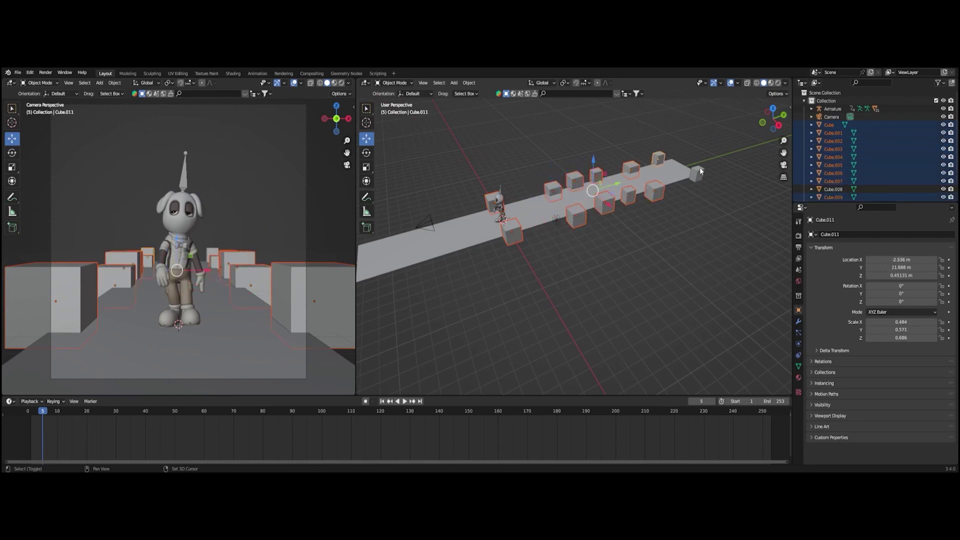
left_click(623, 175, "shift")
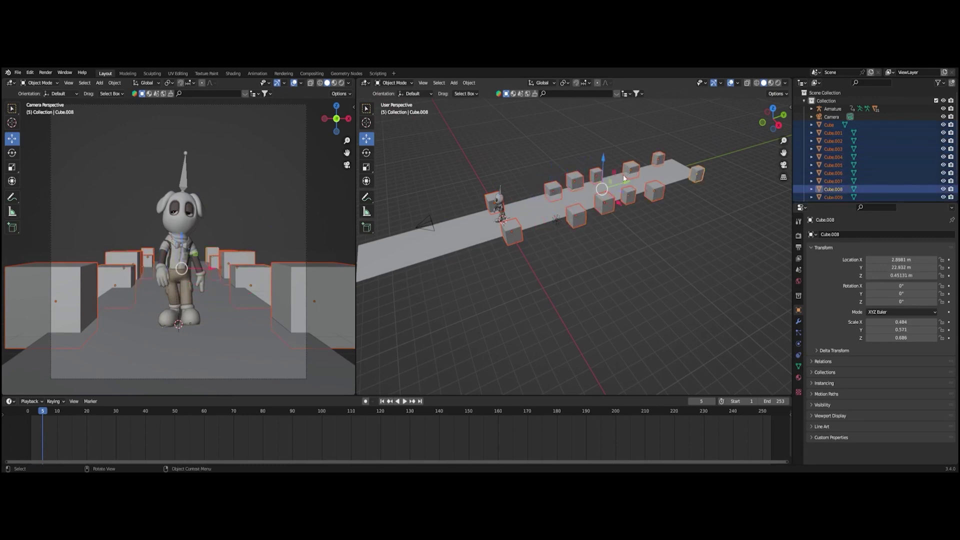
right_click(555, 189)
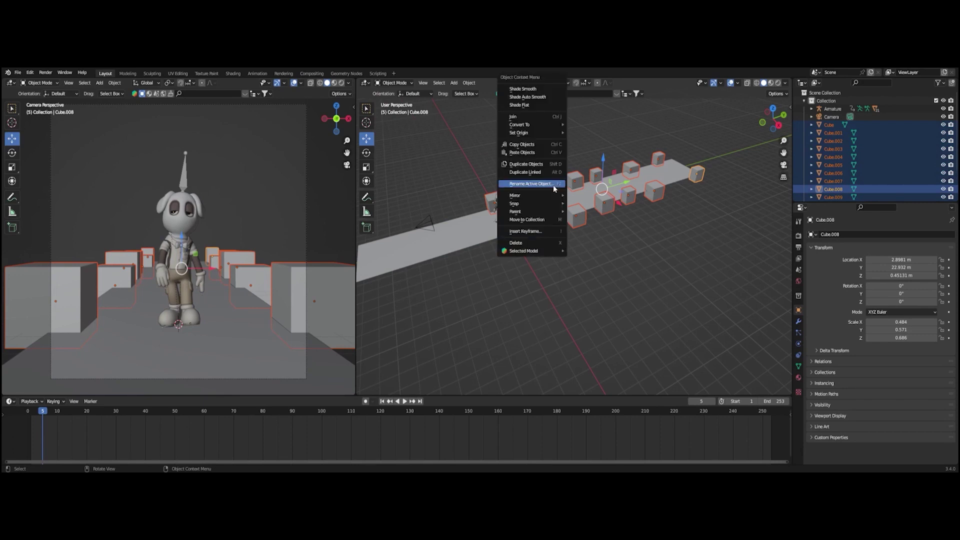
left_click(520, 118)
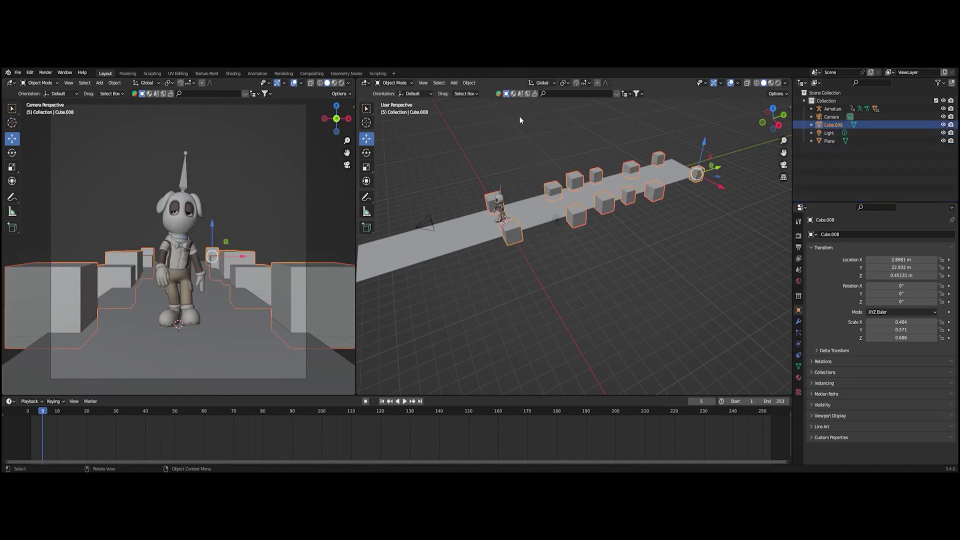
Step: Move the joined cubes along Y to about 18.6 m
left_click(653, 195)
left_click_drag(715, 172, 687, 178)
left_click(684, 209)
left_click(605, 178)
left_click(668, 245)
left_click(601, 173)
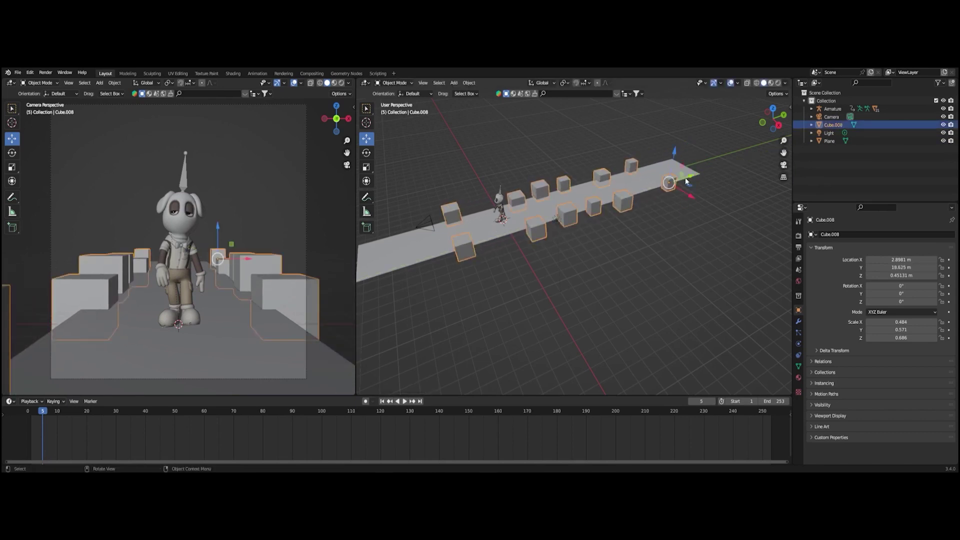
Step: Set the joined cubes' origin to their geometry and slide them along negative Y toward the camera
right_click(570, 215)
mouse_move(561, 250)
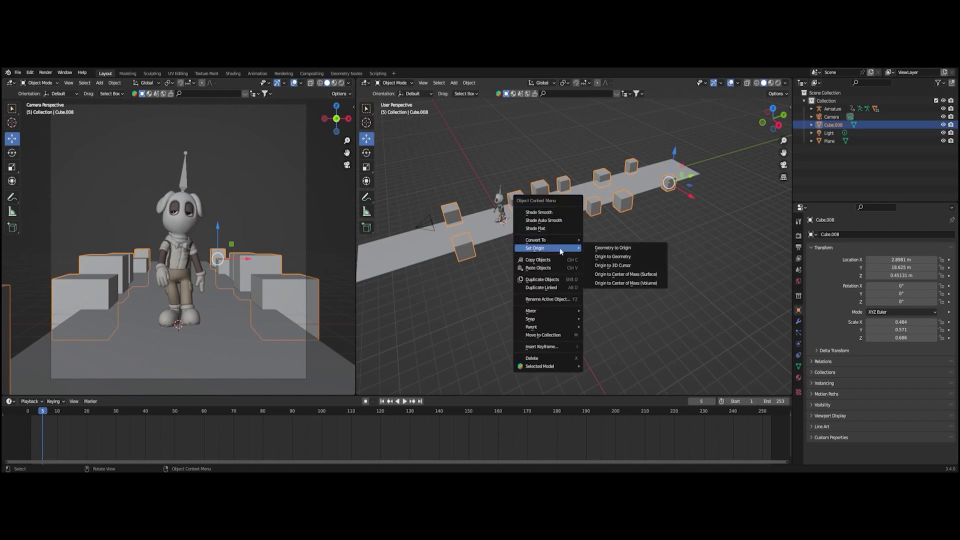
left_click(624, 260)
left_click_drag(590, 191, 519, 216)
left_click(615, 267)
Step: Move the walkway plane back along Y to about 0.16 m
left_click(593, 200)
left_click(568, 196, "shift")
left_click(510, 286)
Step: Select the walkway plane together with the cubes and join them into one object
middle_click_drag(465, 282, 452, 305)
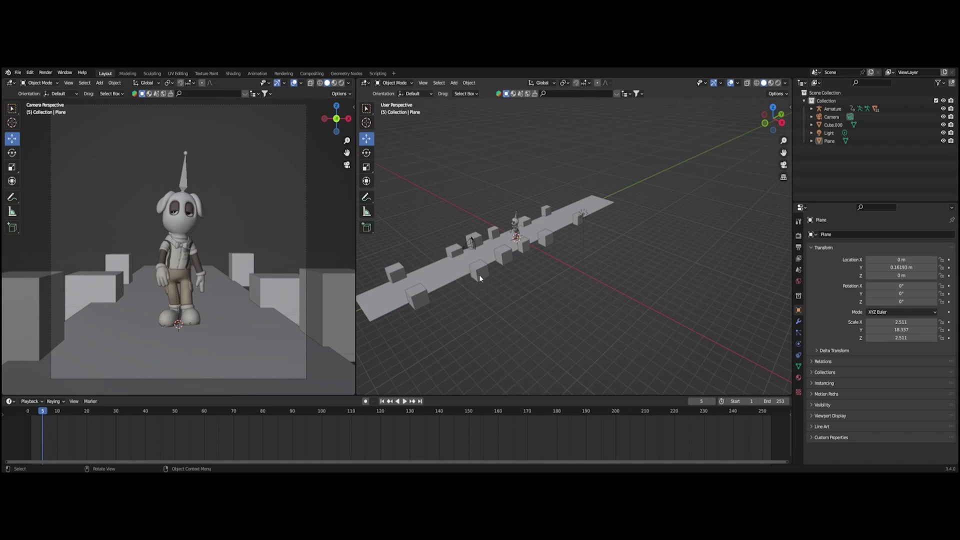
left_click(452, 272)
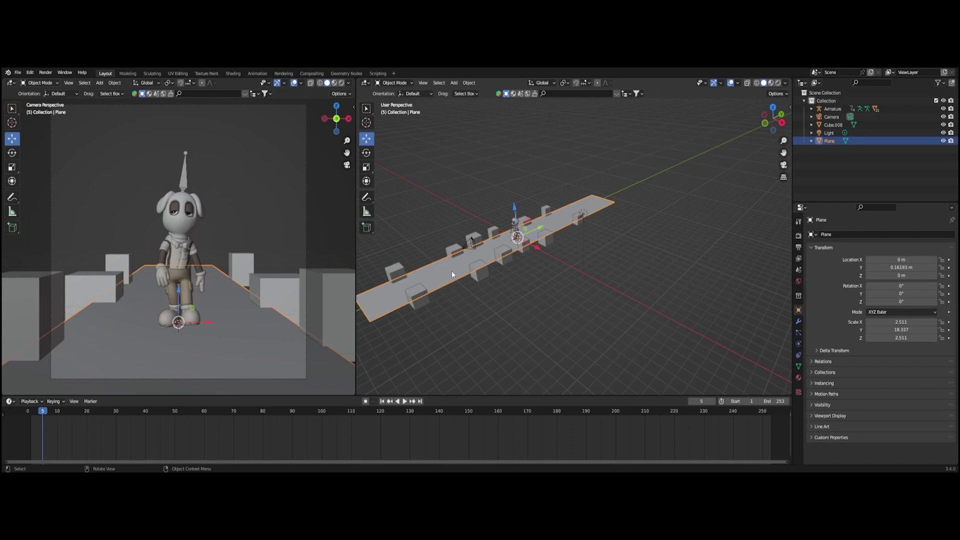
left_click(482, 274, "shift")
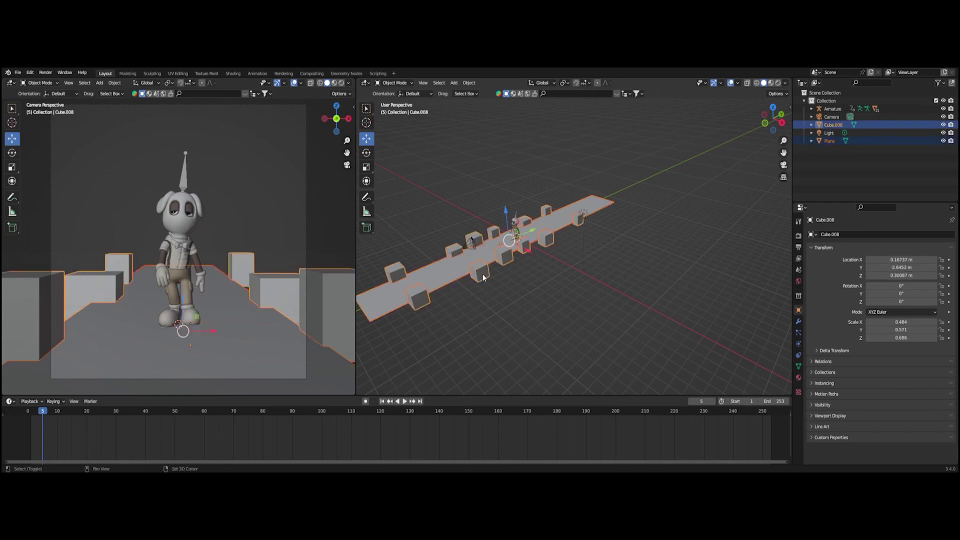
right_click(482, 274)
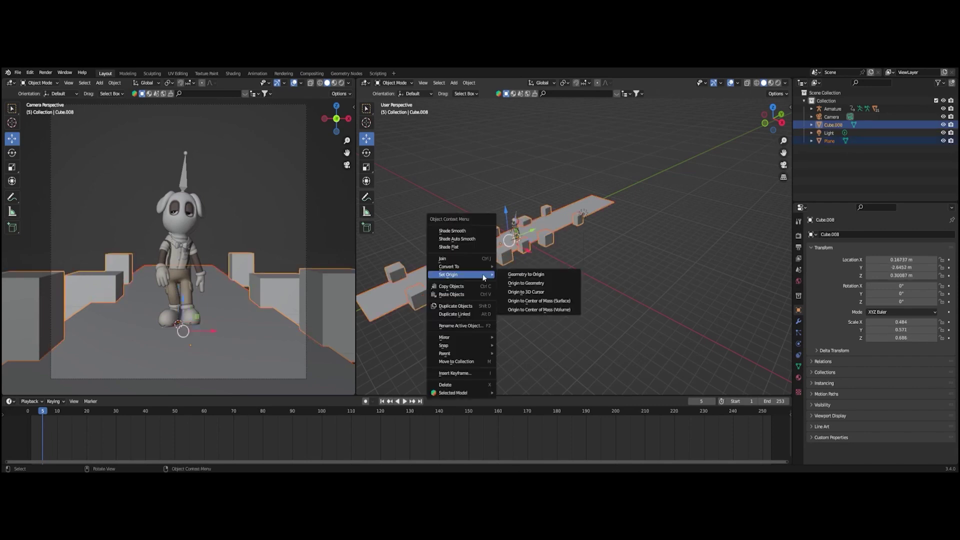
left_click(459, 260)
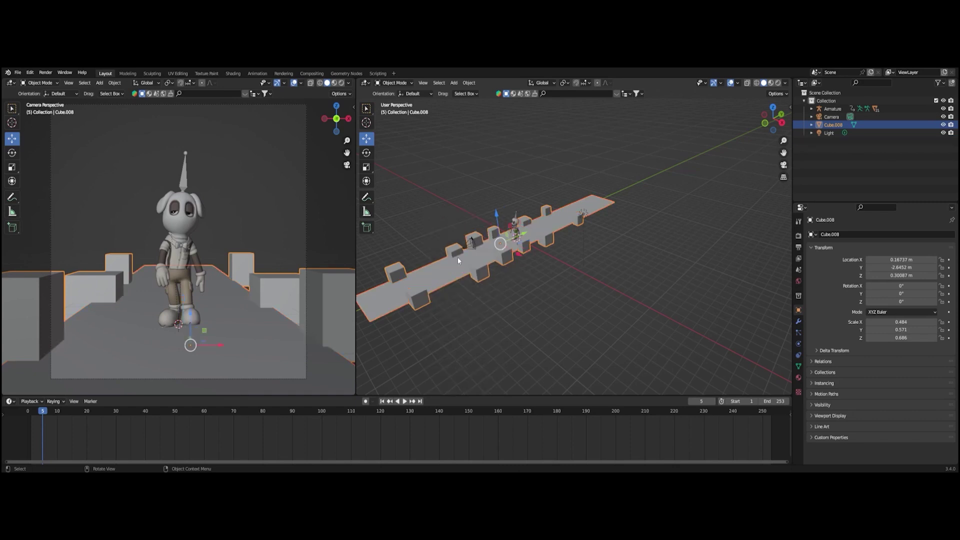
Step: Widen the camera viewport and slide the joined walkway along Y to about -3.18 m
mouse_move(526, 238)
left_mouse_down()
mouse_move(515, 252)
mouse_move(543, 245)
left_mouse_up()
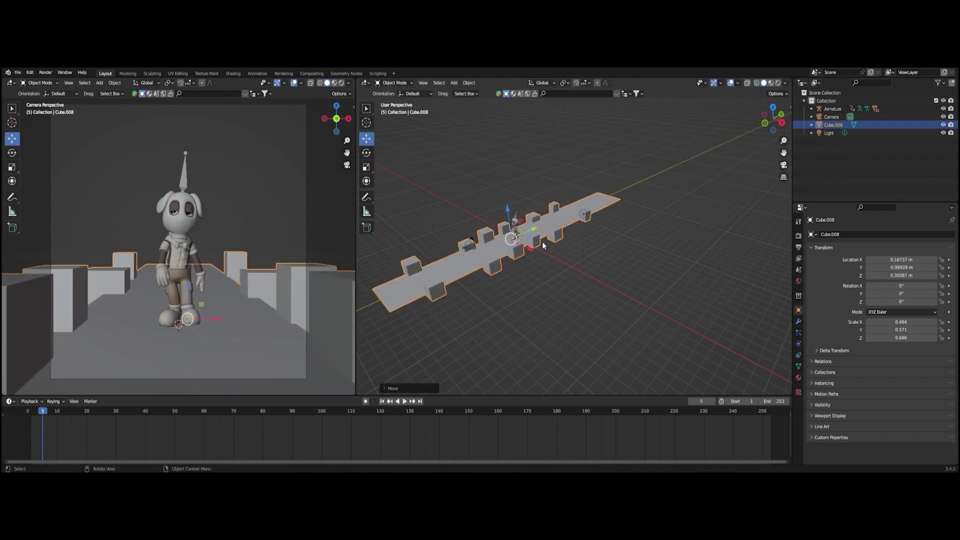
left_click(523, 298)
left_click(537, 245)
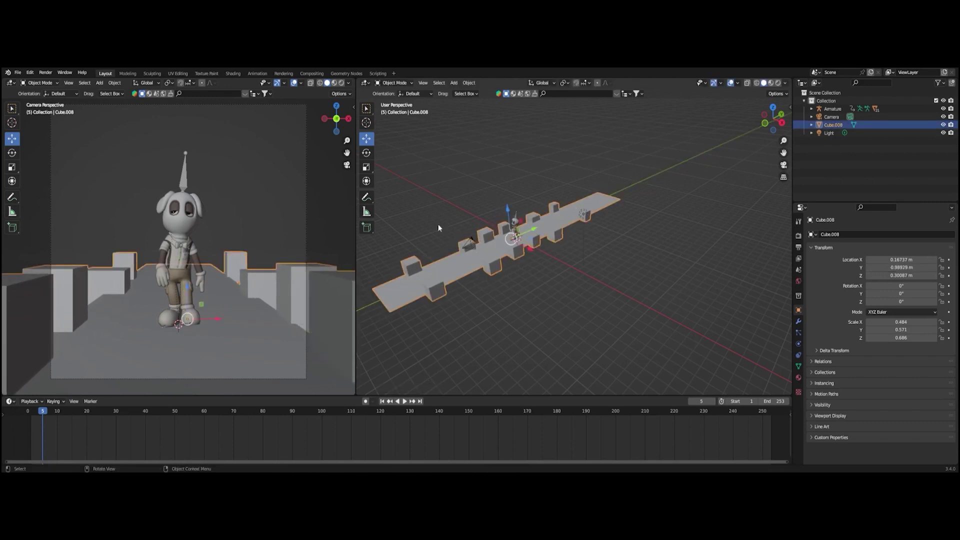
left_click_drag(356, 234, 450, 233)
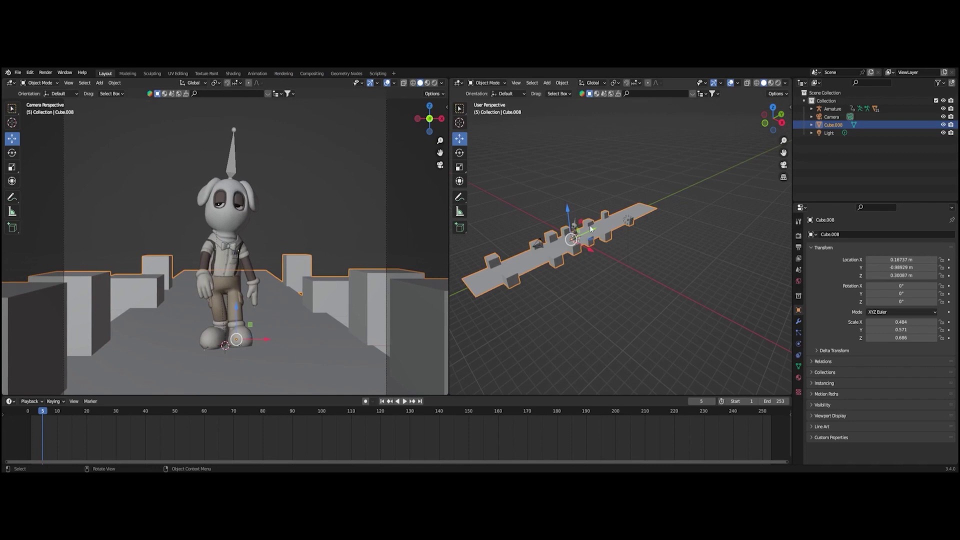
mouse_move(593, 228)
left_mouse_down()
mouse_move(639, 215)
mouse_move(605, 240)
left_mouse_up()
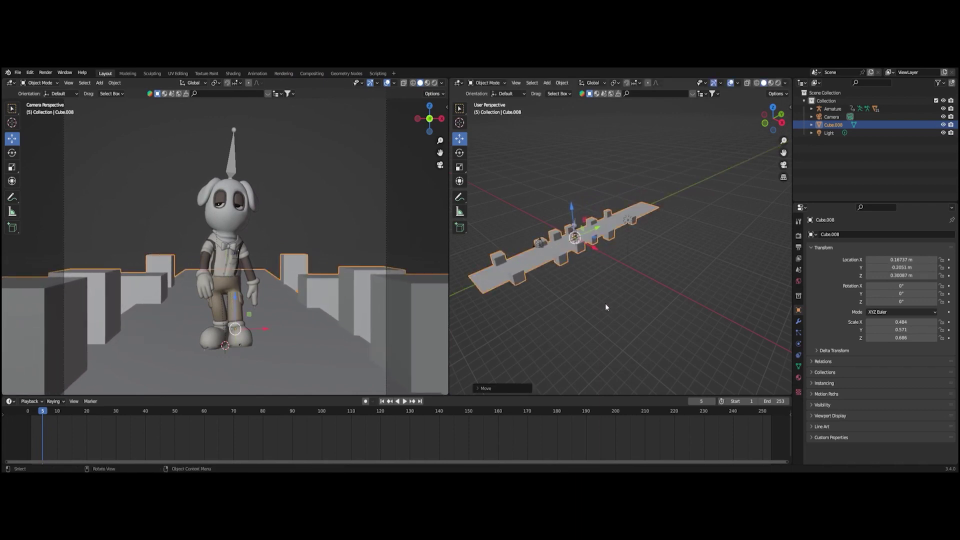
left_click_drag(598, 229, 581, 239)
scroll(359, 246, "down", 1)
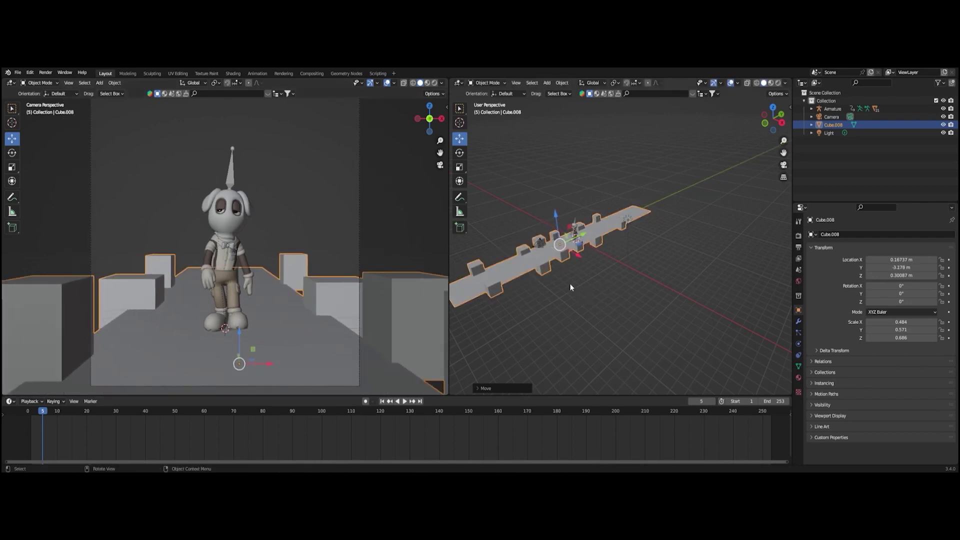
Step: Go to frame 0 and insert a Location keyframe on the joined walkway
middle_click_drag(542, 285, 573, 239, "shift")
right_click(580, 243)
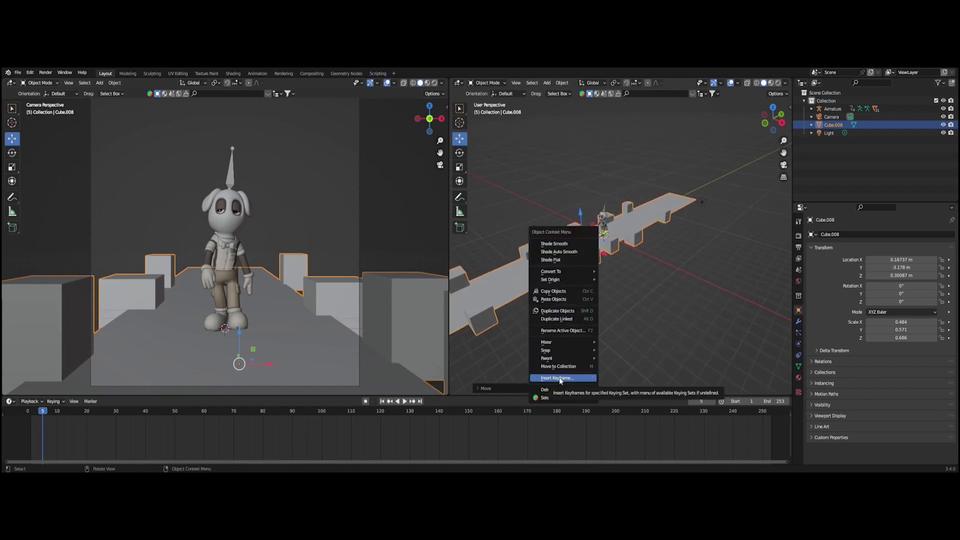
left_click_drag(43, 413, 29, 413)
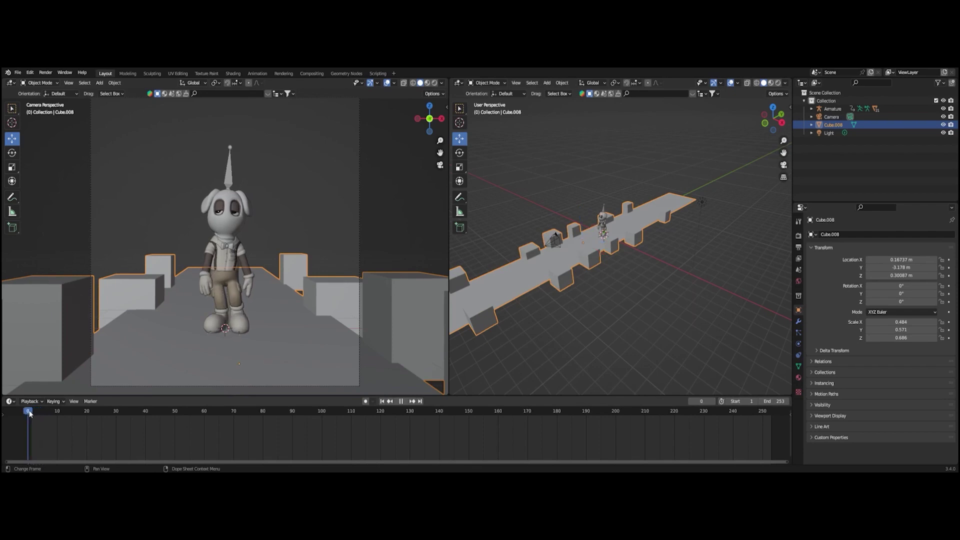
right_click(581, 242)
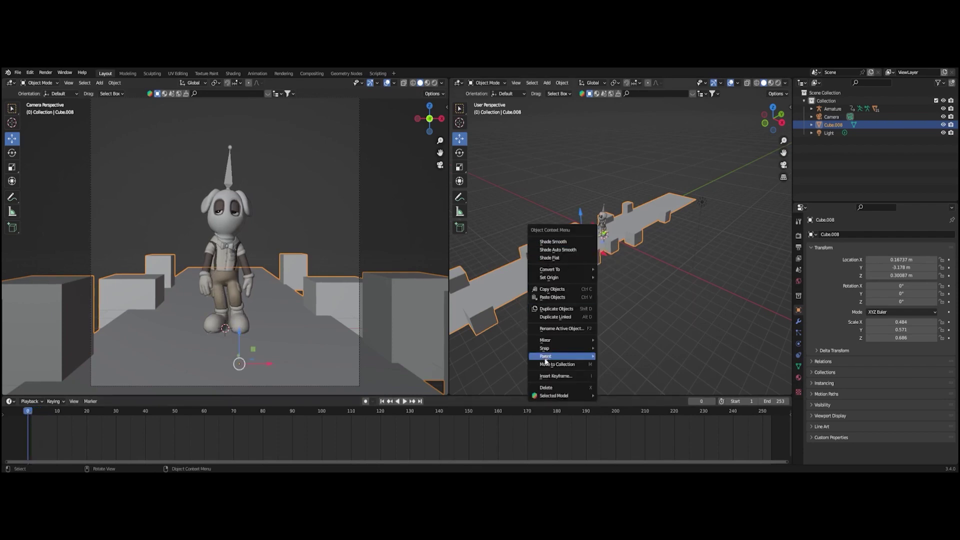
left_click(556, 378)
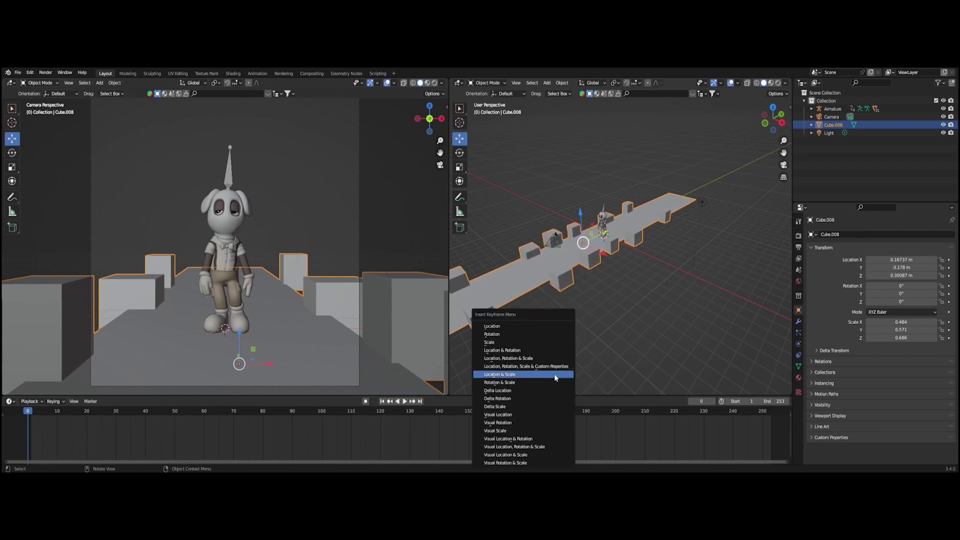
left_click(523, 329)
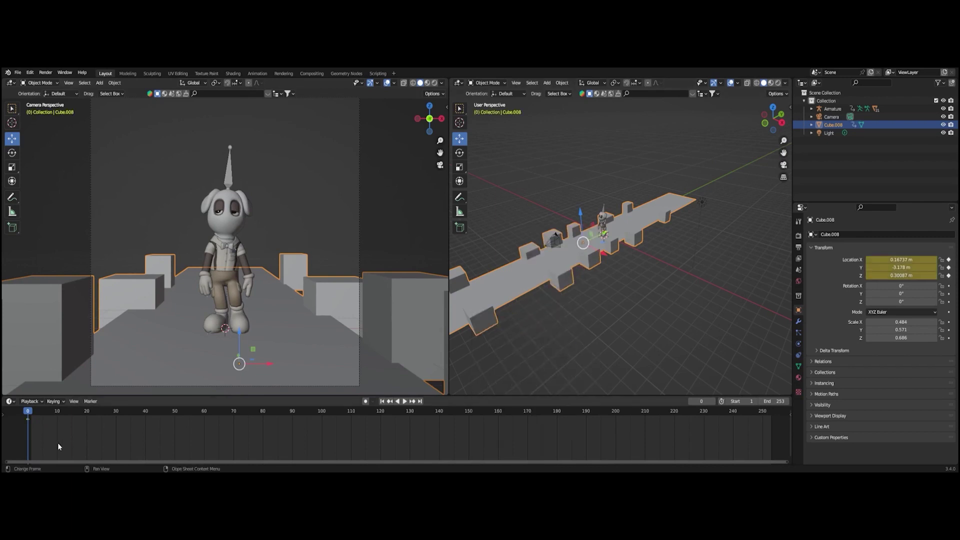
Step: At frame 253, move the joined walkway along Y to about 11.23 m and insert a Location keyframe
left_click_drag(26, 410, 772, 417)
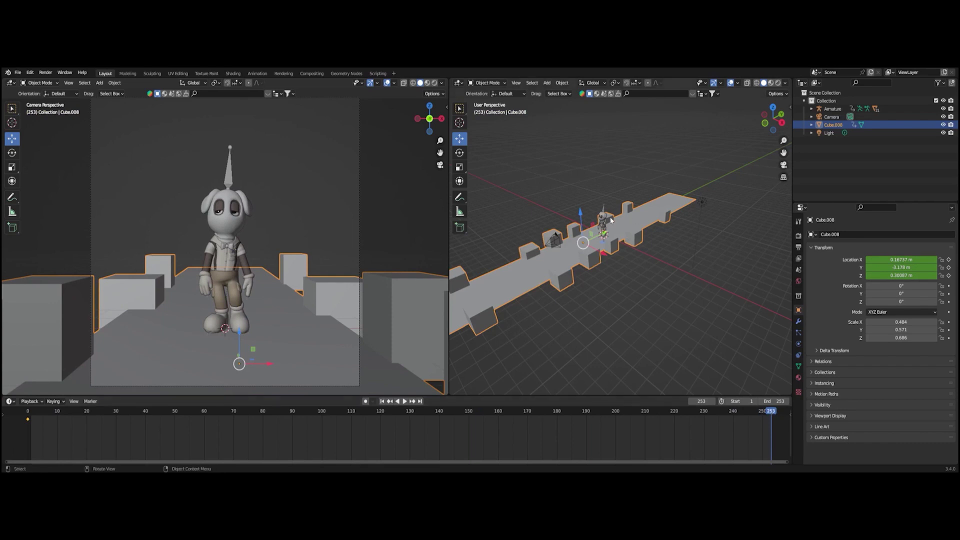
key("g")
key("y")
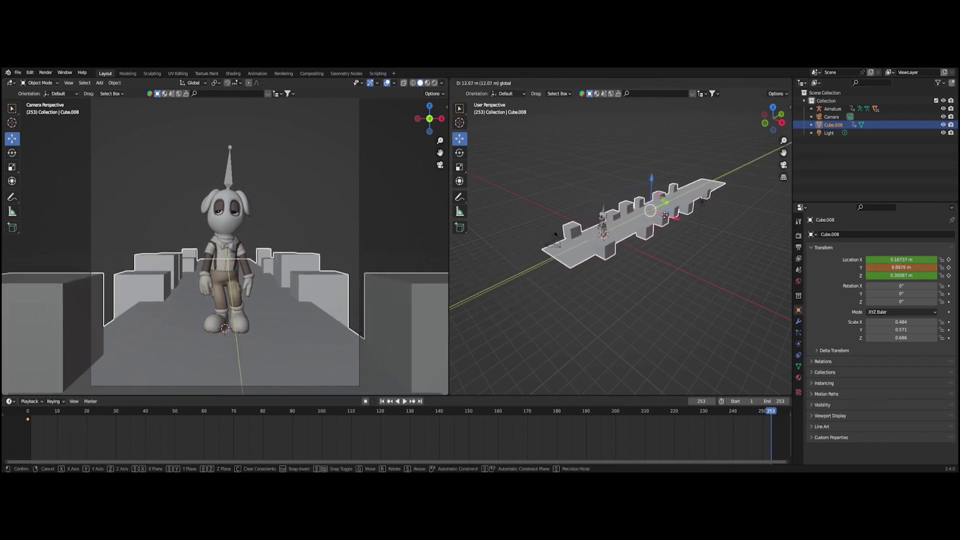
left_click(678, 219)
right_click(660, 207)
mouse_move(659, 207)
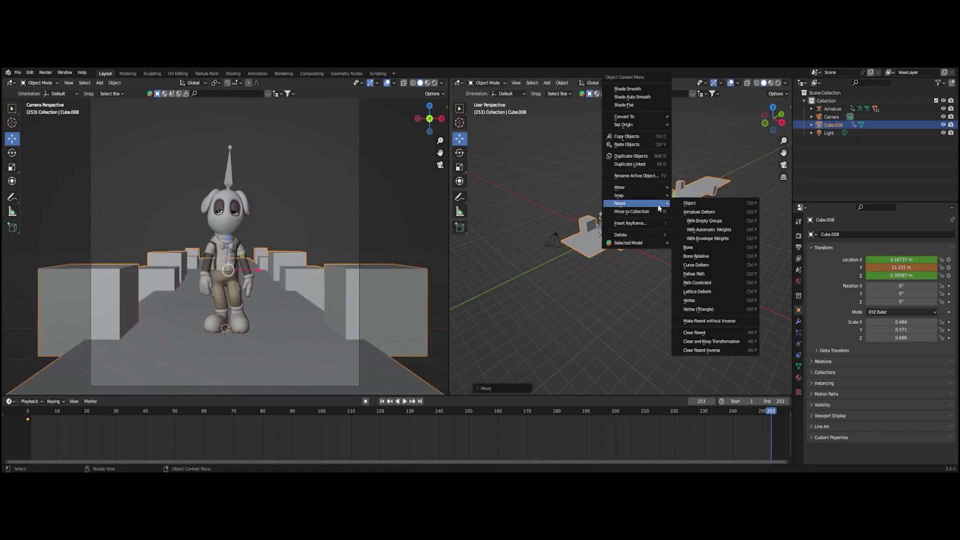
left_click(629, 223)
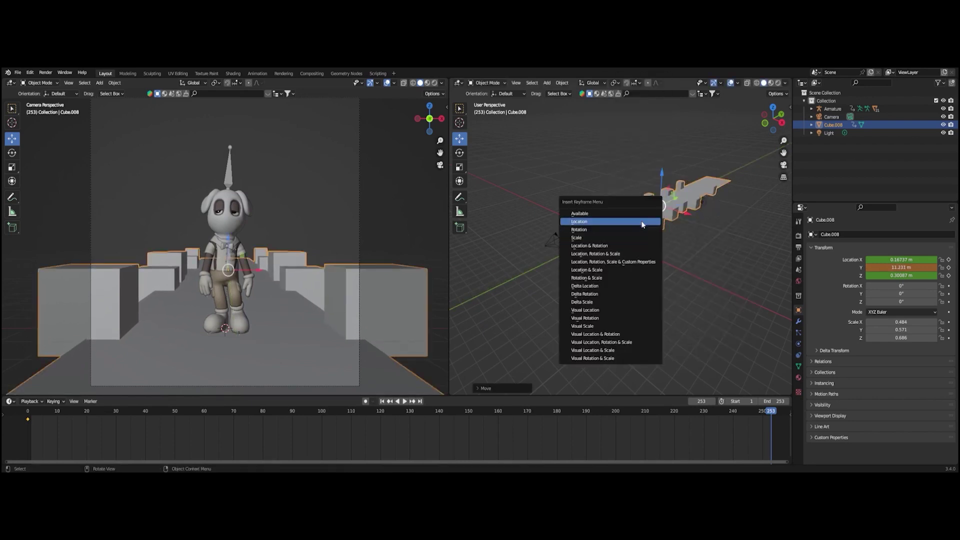
left_click(592, 226)
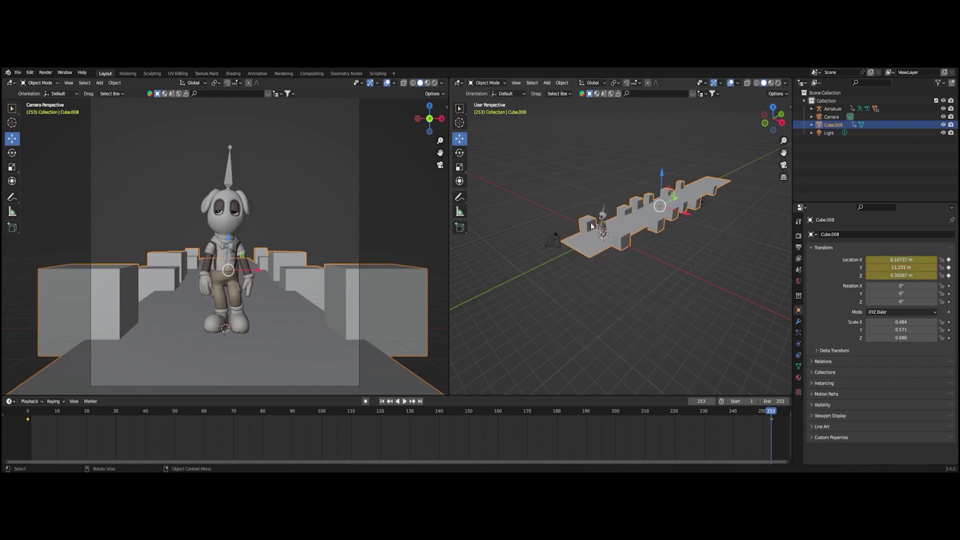
Step: Play the walkway animation from frame 0 and briefly check the camera view in Material Preview shading
left_click_drag(772, 415, 26, 416)
left_click(655, 339)
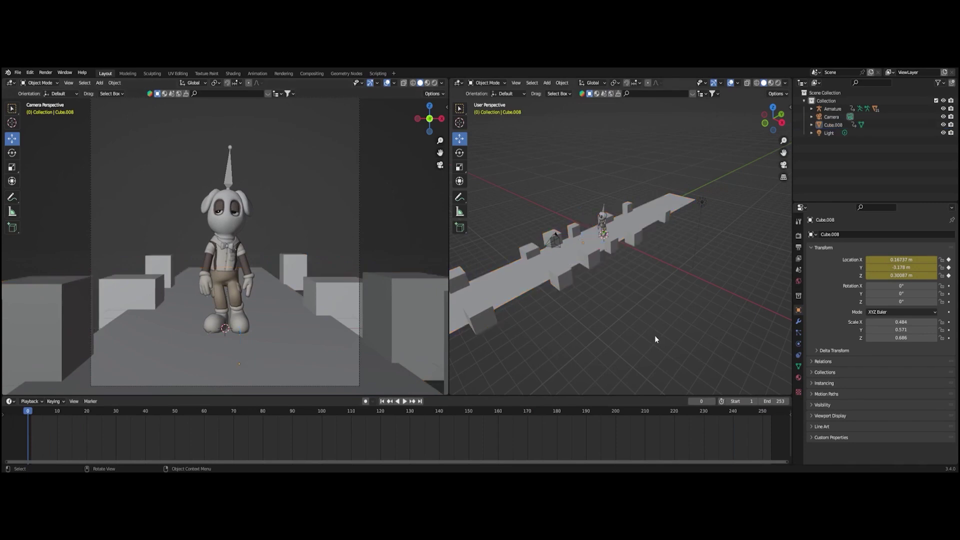
key("space")
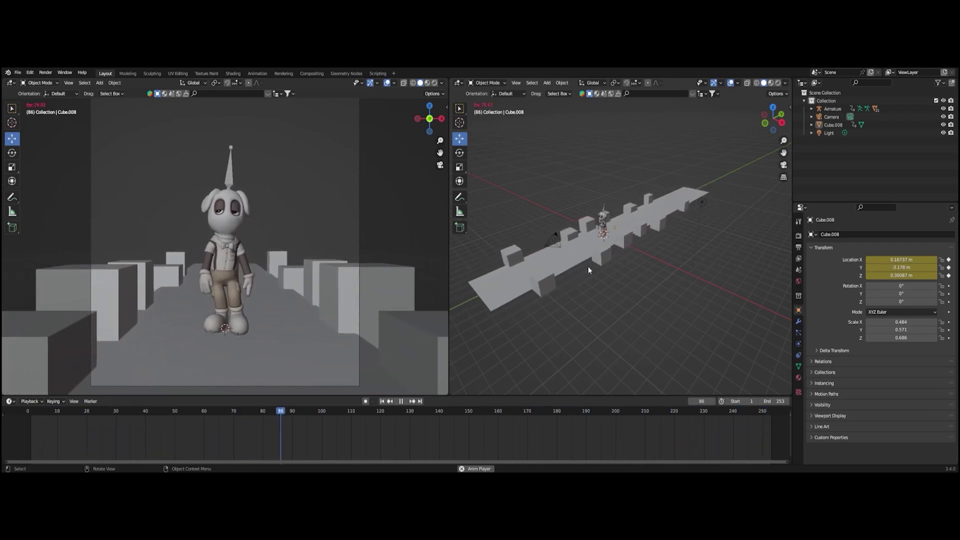
left_click(428, 83)
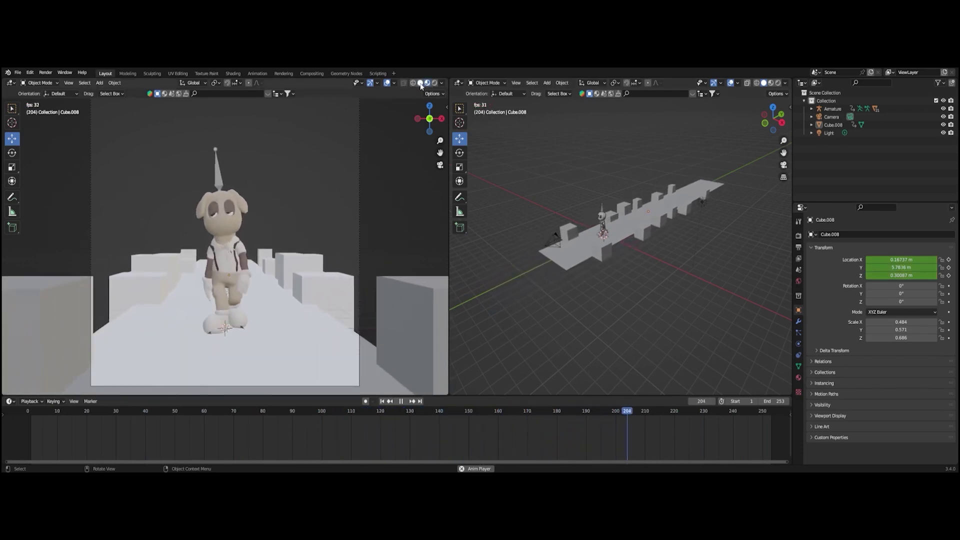
left_click(420, 83)
key("space")
Step: Nudge the walkway along Y to about 9.67 m at frame 229, and delete its location keyframes back at frame 0
left_click(581, 254)
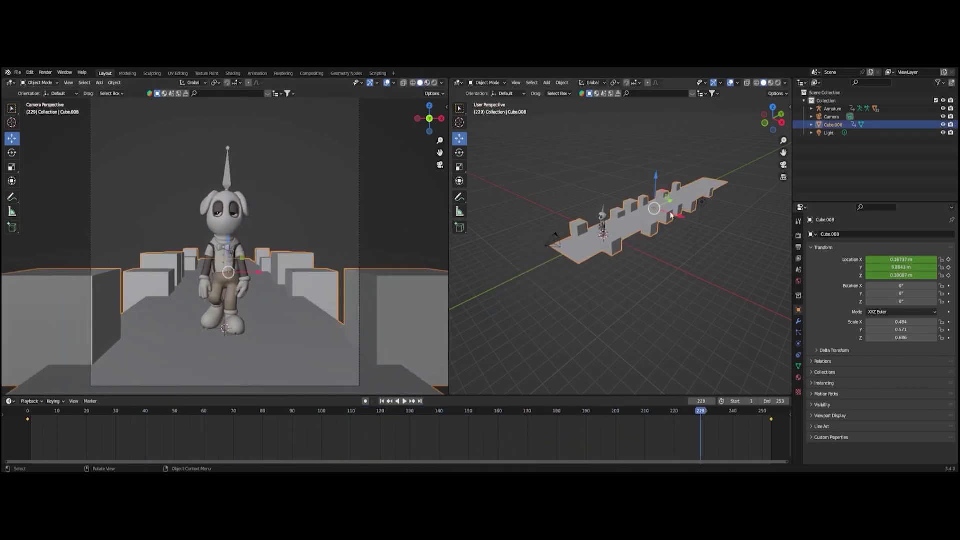
left_click_drag(671, 203, 669, 206)
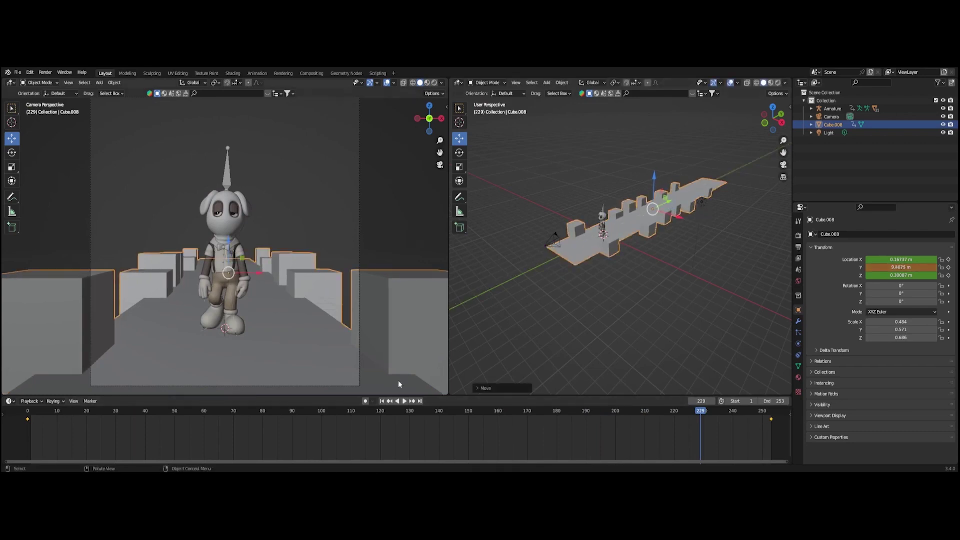
left_click_drag(55, 411, 28, 411)
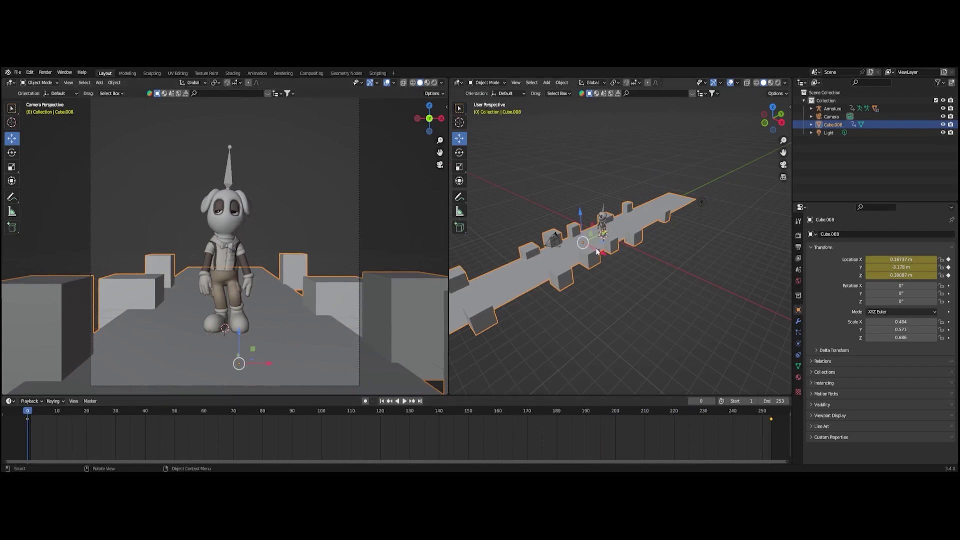
left_click_drag(776, 434, 26, 421)
right_click(27, 422)
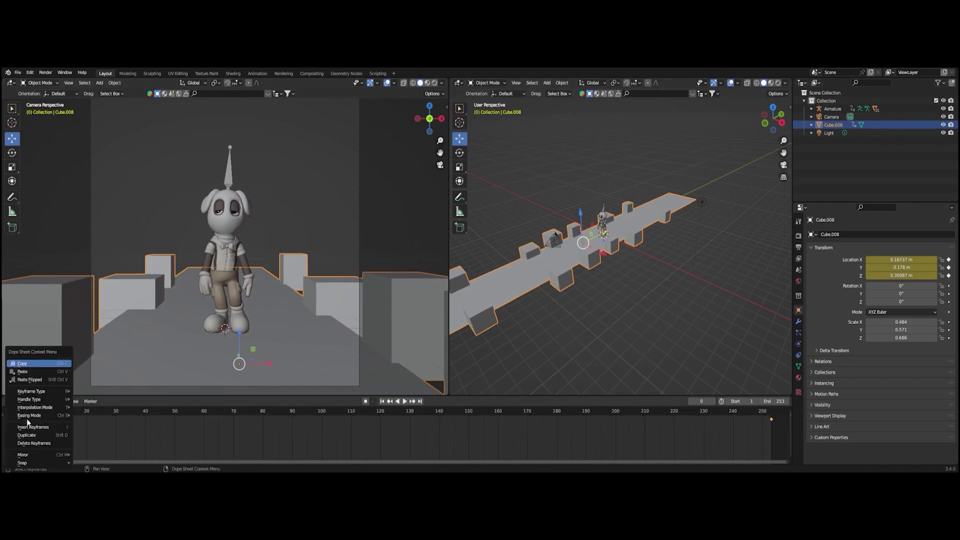
left_click(37, 442)
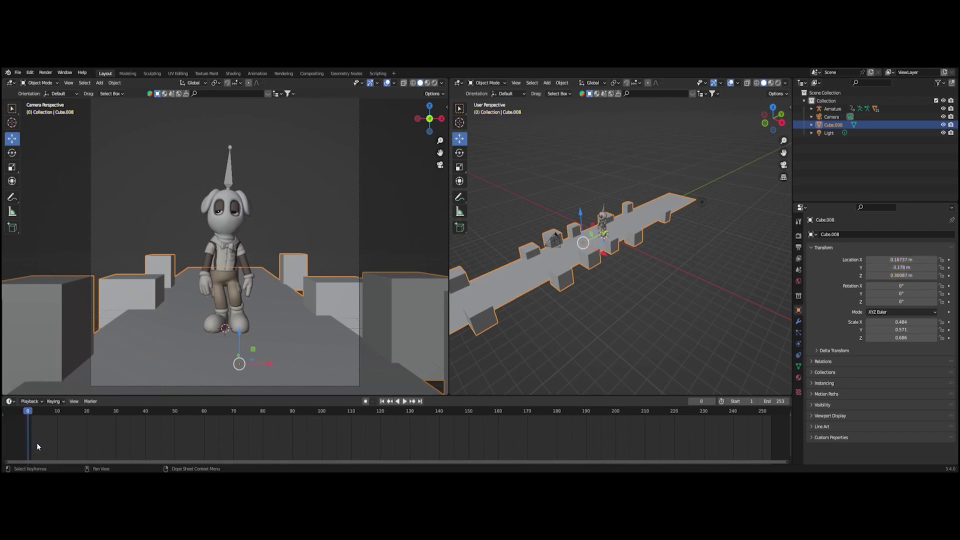
Step: Reselect the joined walkway and insert a new Location keyframe on it at frame 0
left_click(734, 316)
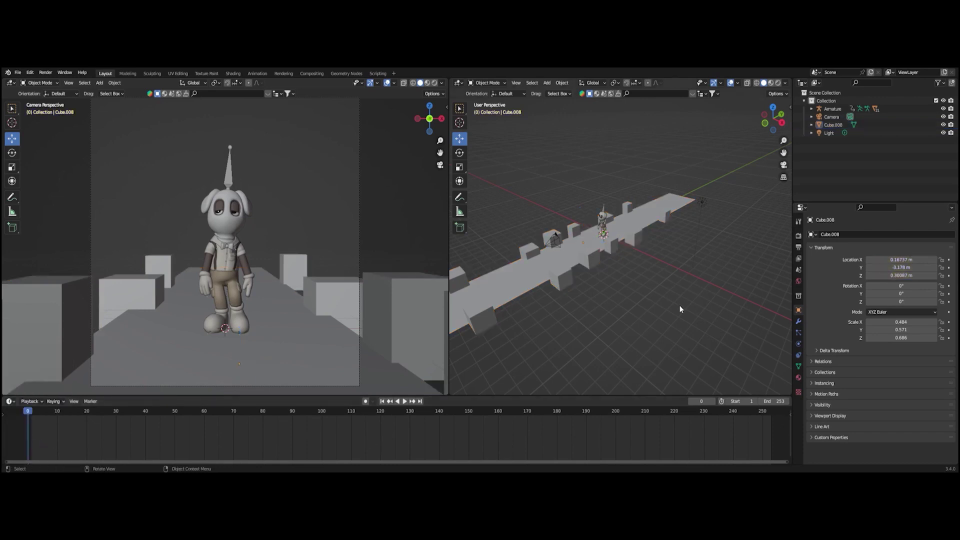
left_click(569, 256)
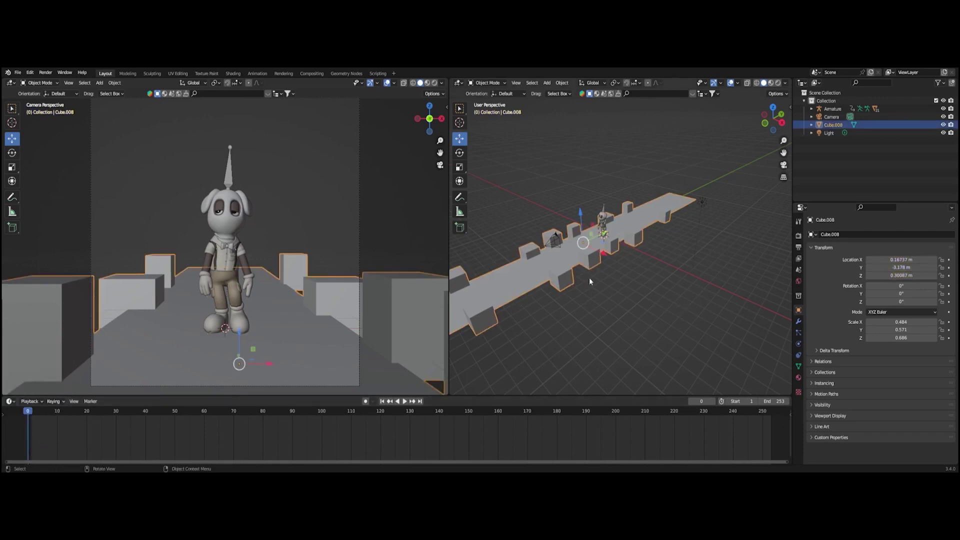
left_click(581, 272)
left_click(581, 251)
right_click(582, 255)
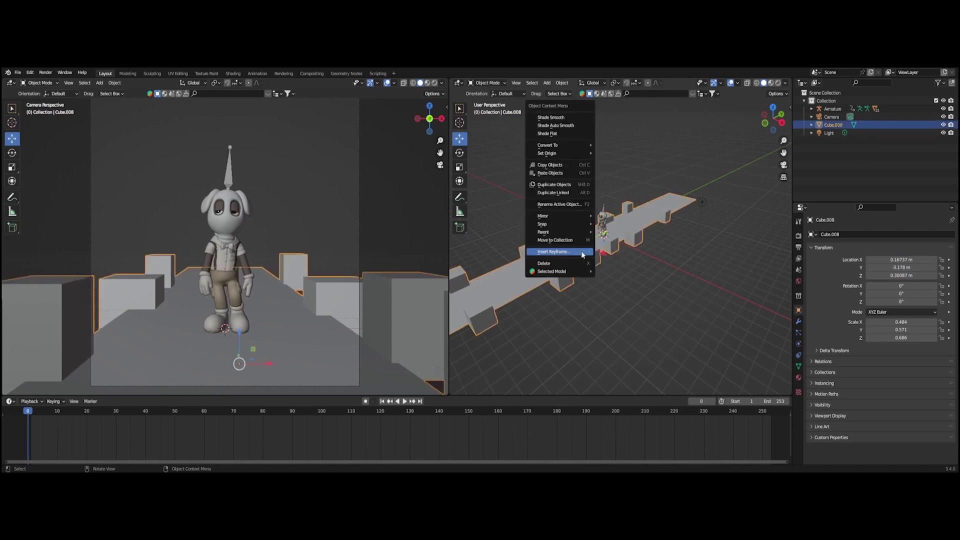
left_click(589, 278)
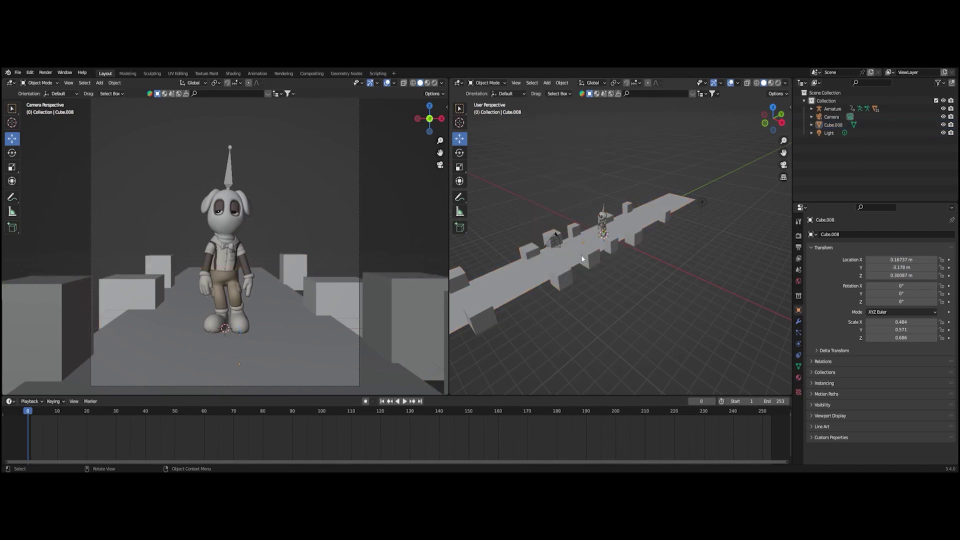
left_click(583, 249)
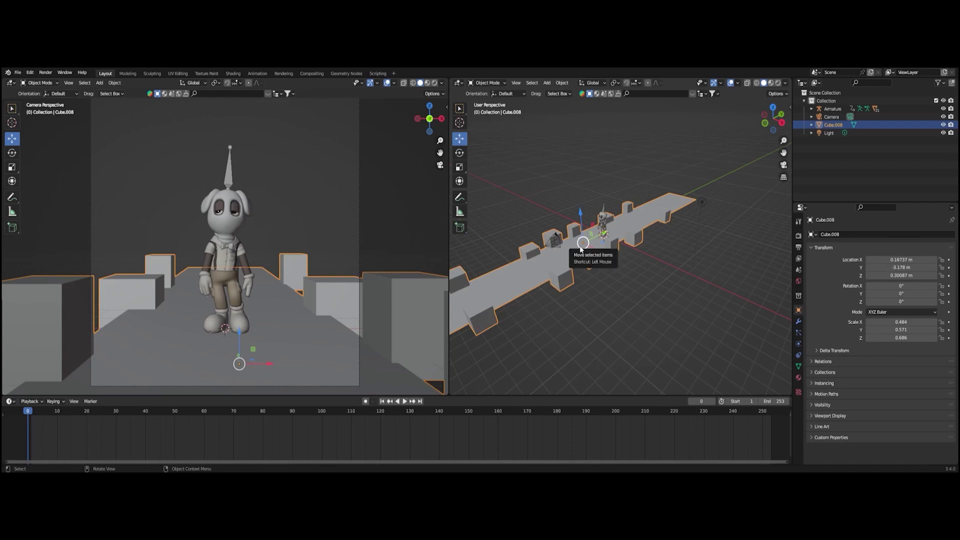
right_click(581, 249)
left_click(580, 248)
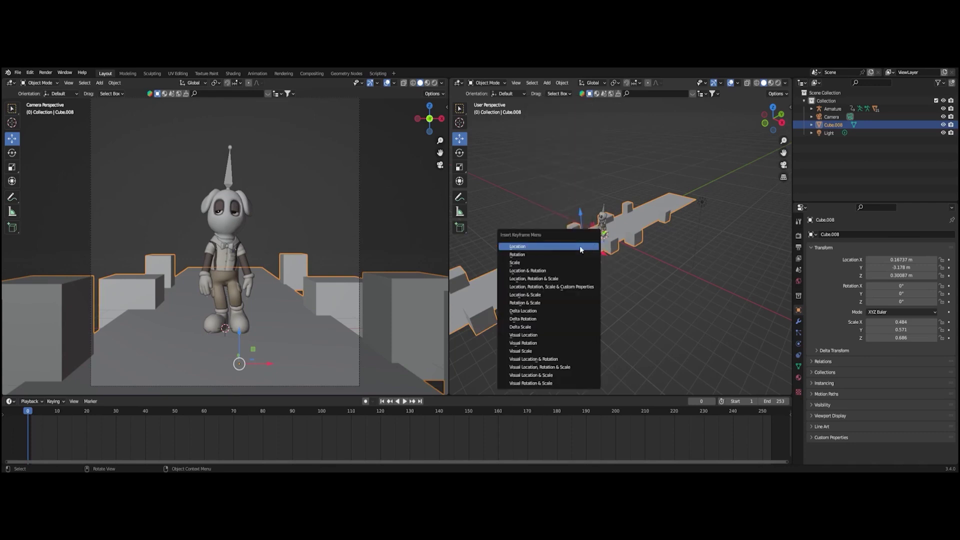
left_click(547, 247)
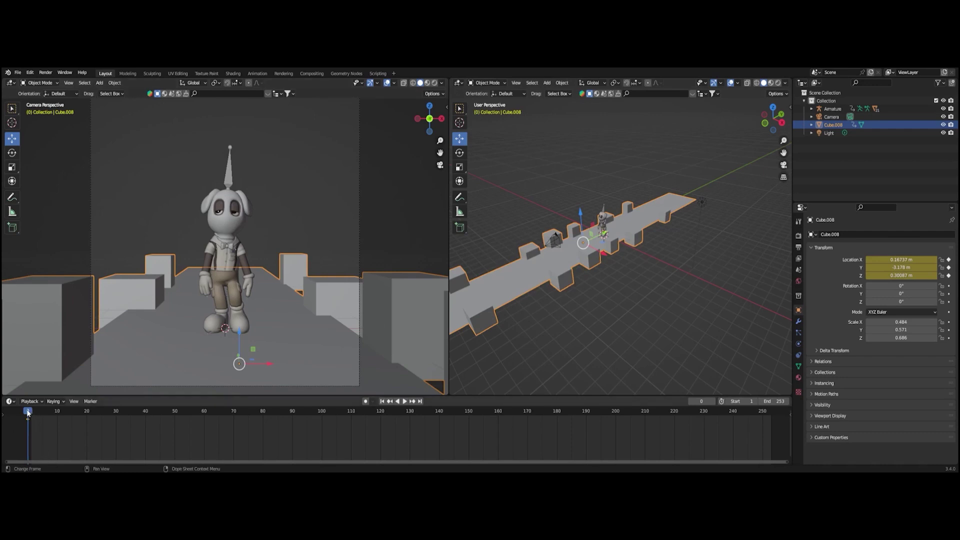
Step: At frame 253, move the joined walkway along Y to about 11.3 m and insert a Location keyframe
left_click_drag(30, 413, 773, 417)
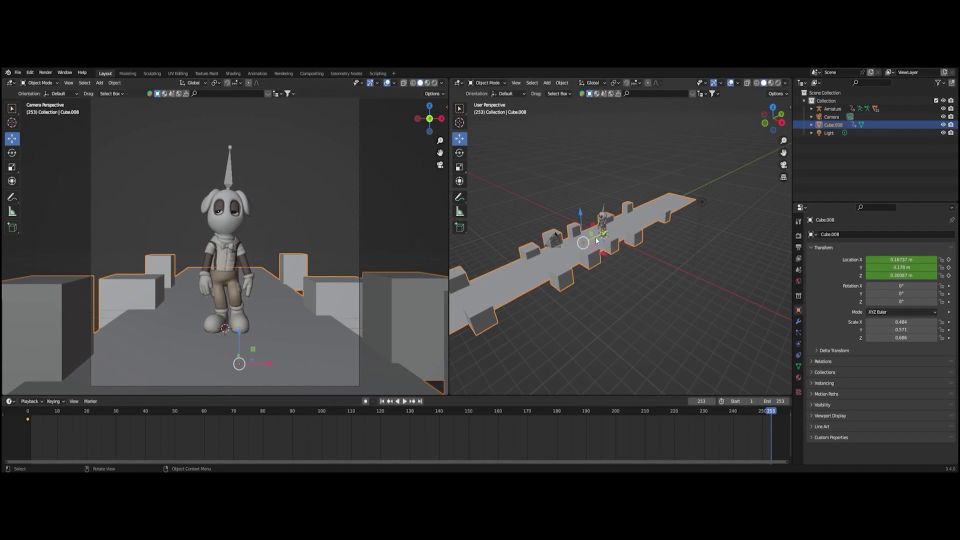
middle_click_drag(645, 294, 580, 247)
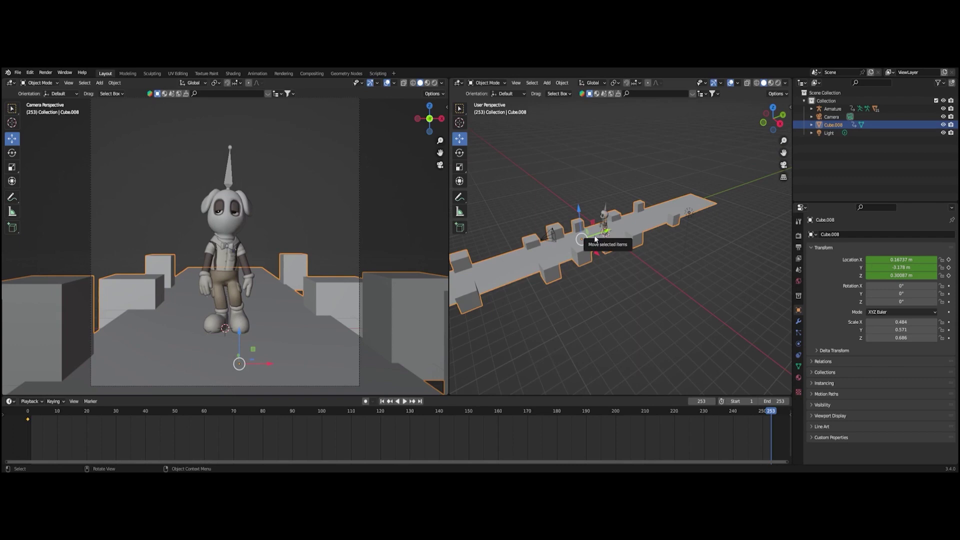
left_click_drag(595, 238, 689, 209)
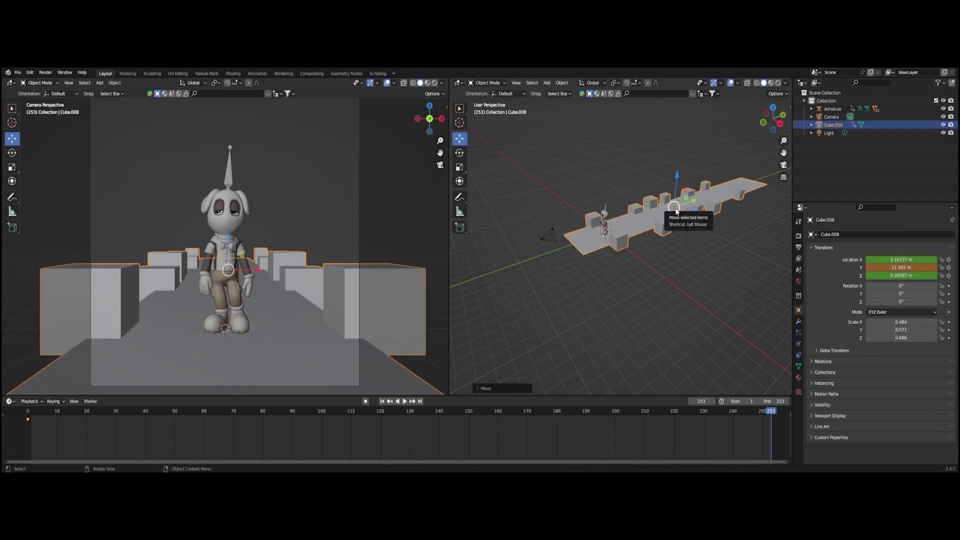
right_click(676, 212)
left_click(670, 223)
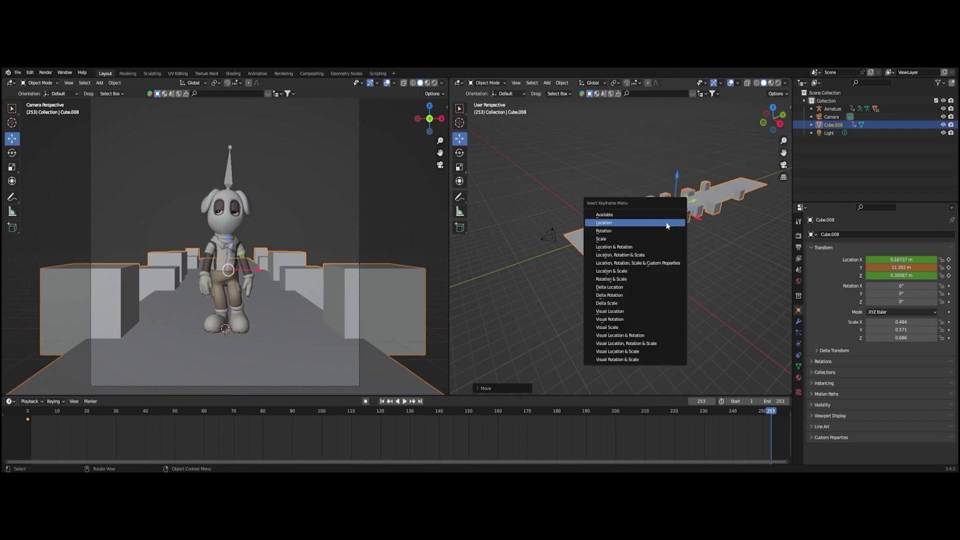
left_click(659, 223)
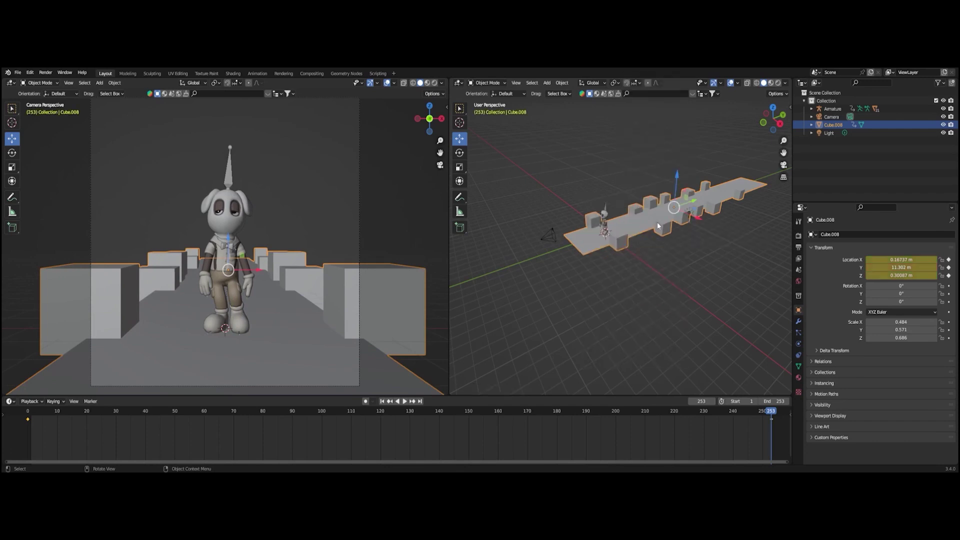
Step: Play back the reanimated walkway sliding past the character, selecting the camera along the way
key("space")
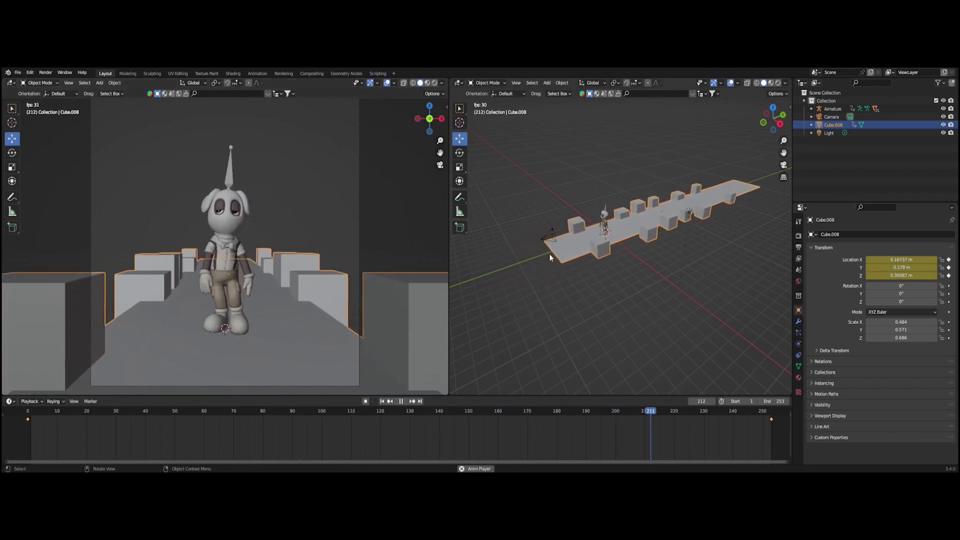
key("space")
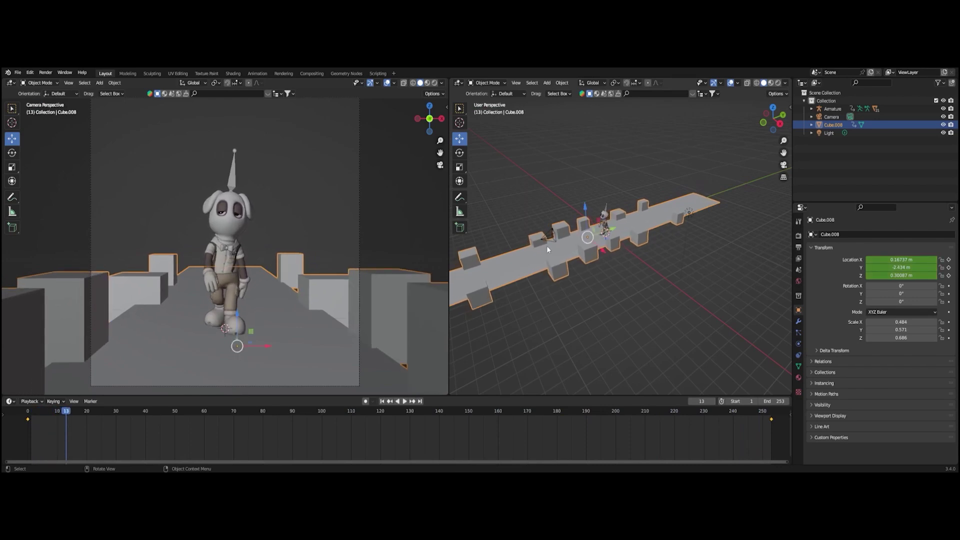
left_click(545, 237)
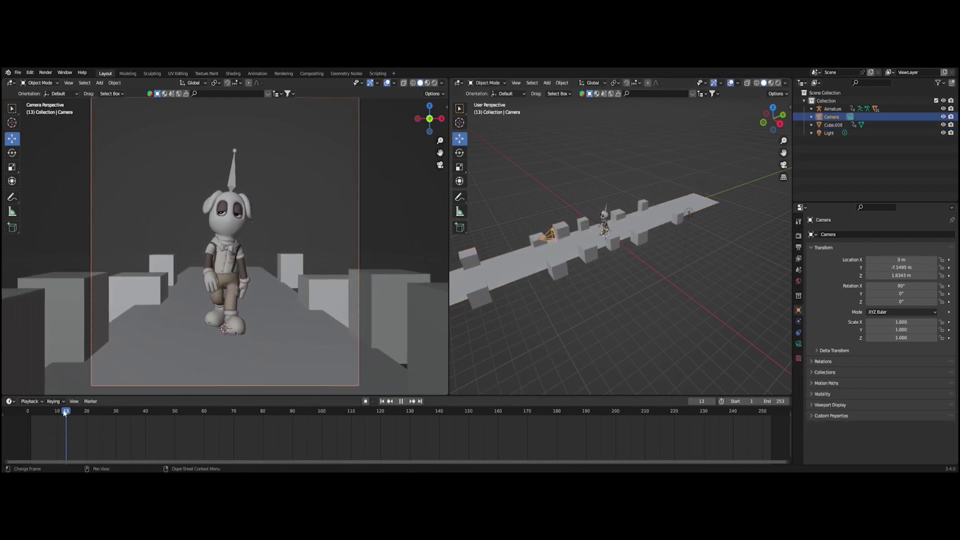
key("space")
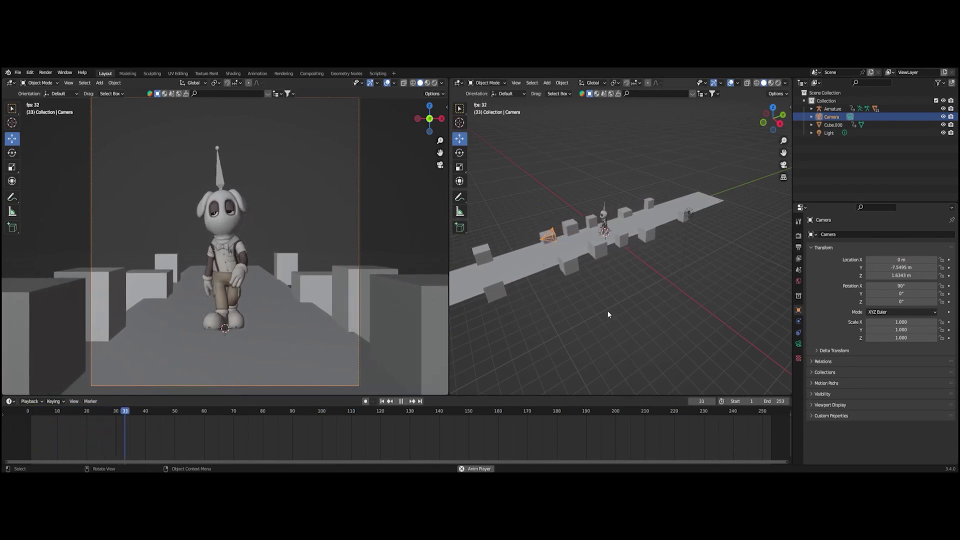
key("space")
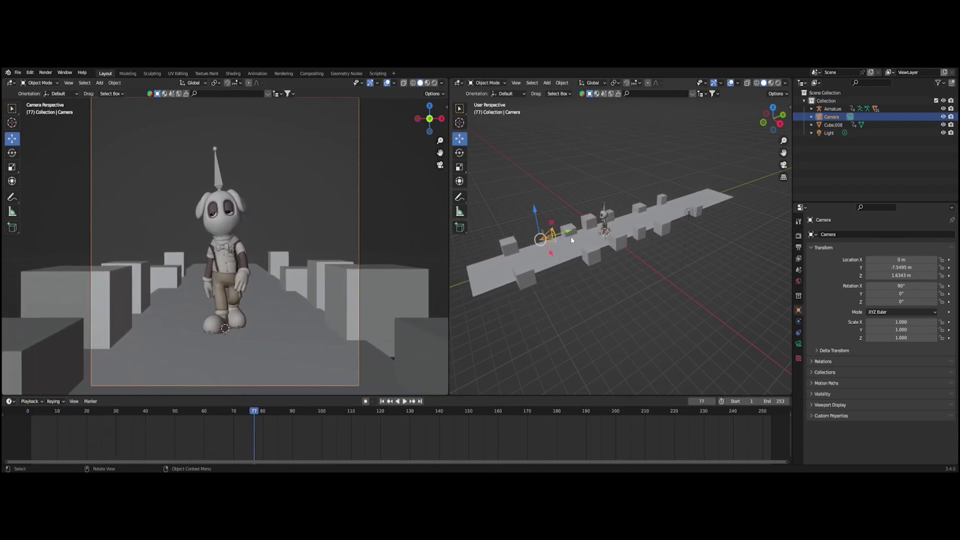
Step: Try bringing the camera in along Y to about -2.24 m at frame 0 and rotating it, and undo the close-up
left_click_drag(570, 233, 590, 231)
left_click_drag(254, 412, 27, 415)
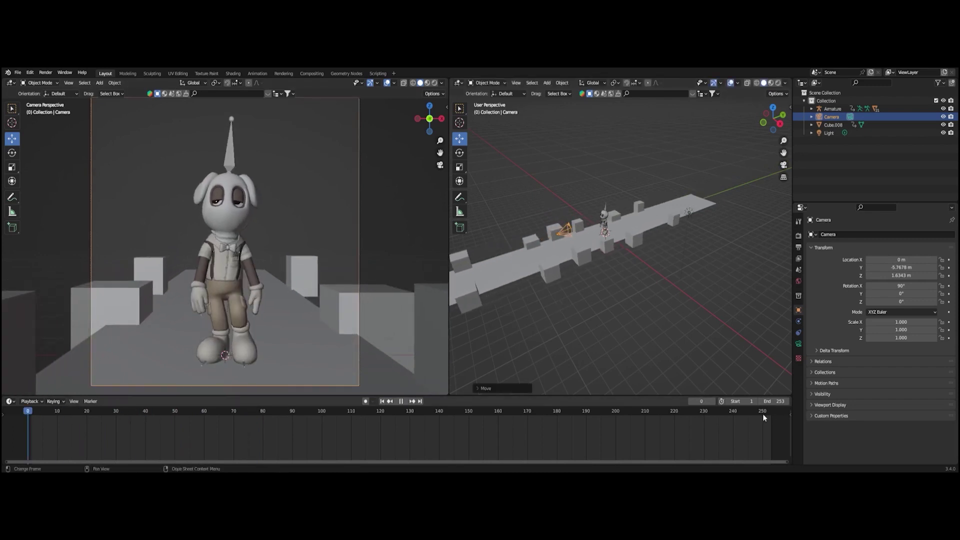
left_click_drag(586, 226, 617, 219)
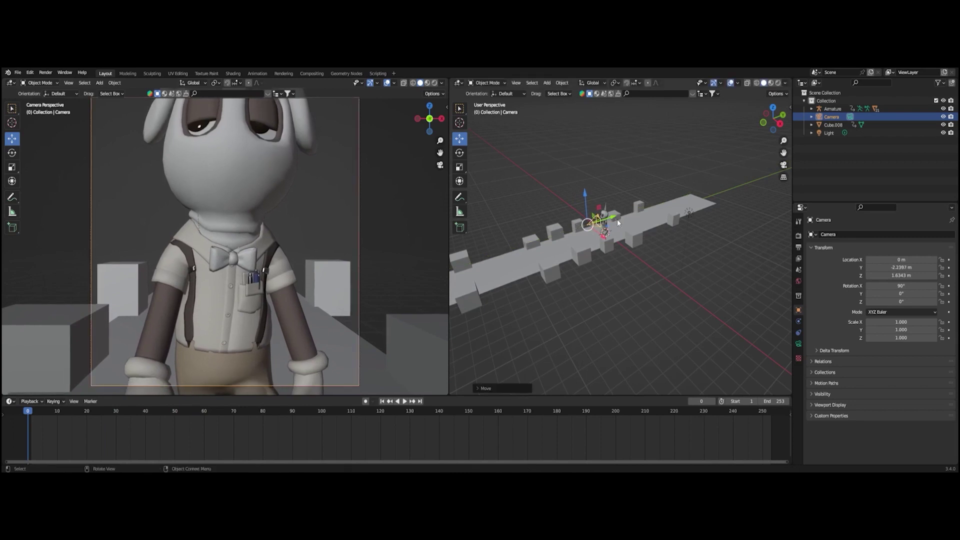
scroll(560, 229, "up", 6)
middle_click_drag(560, 233, 635, 224)
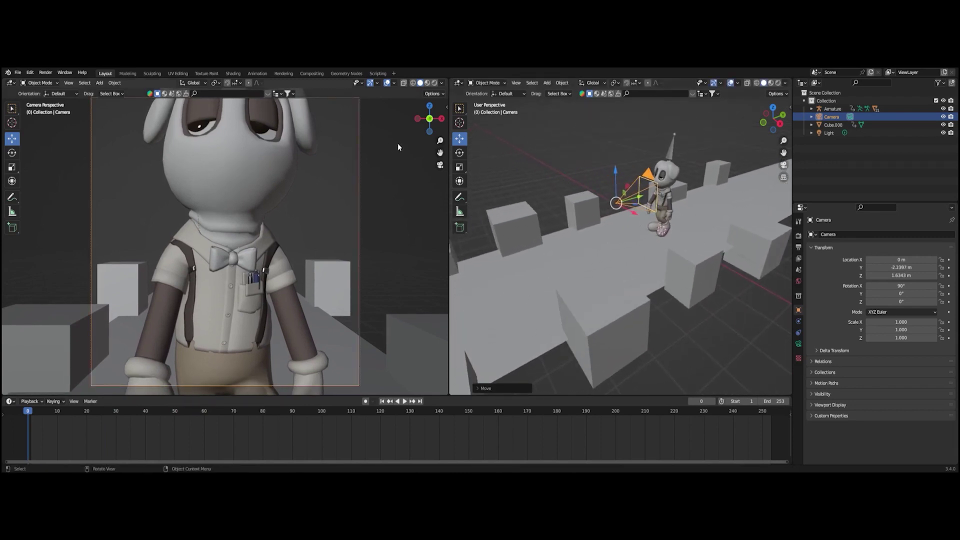
left_click(460, 153)
left_click_drag(602, 182, 596, 186)
right_click(599, 185)
key("ctrl+z")
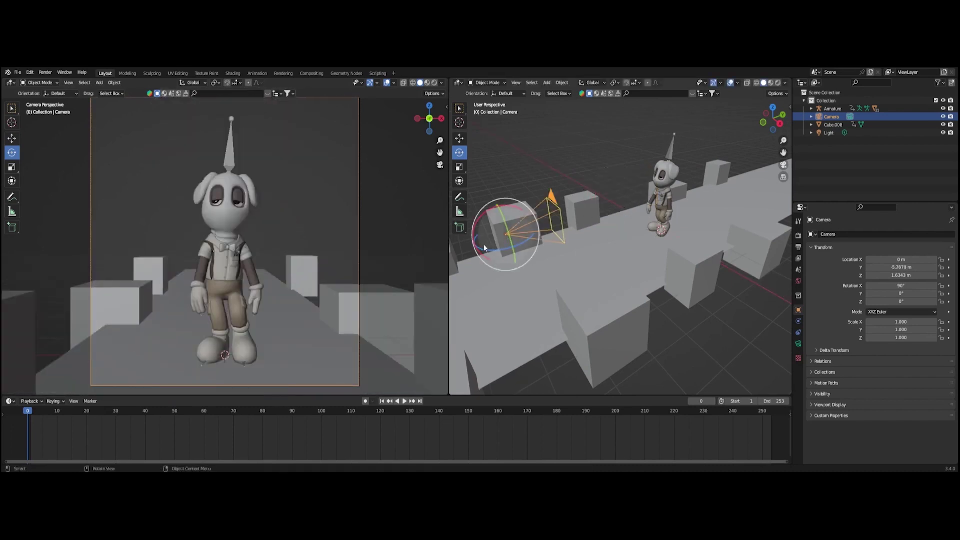
middle_click_drag(567, 264, 561, 244)
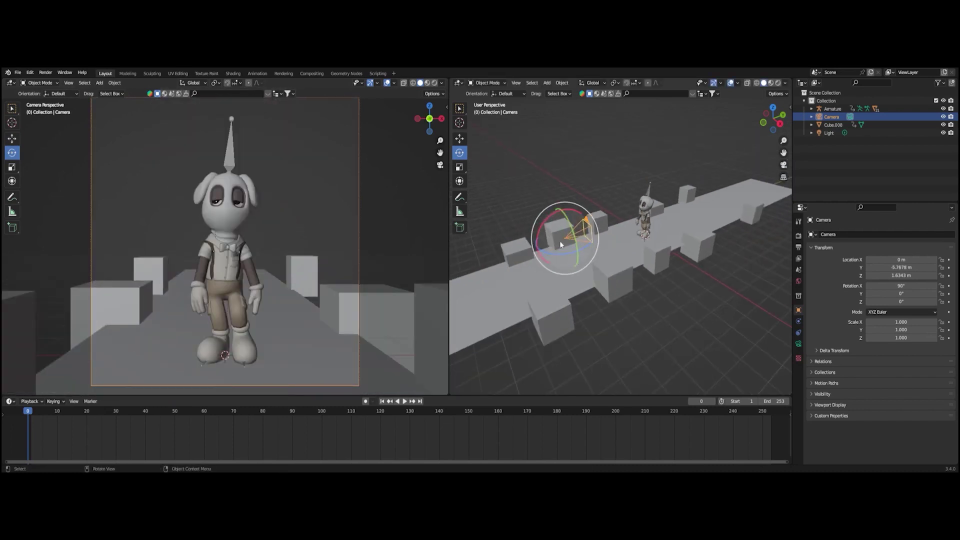
Step: Move the camera back along Y to about -7.23 m and insert a Location & Rotation keyframe at frame 253
left_click(461, 140)
scroll(609, 261, "down", 2)
left_click_drag(611, 229, 465, 362)
left_click_drag(571, 411, 772, 416)
right_click(568, 246)
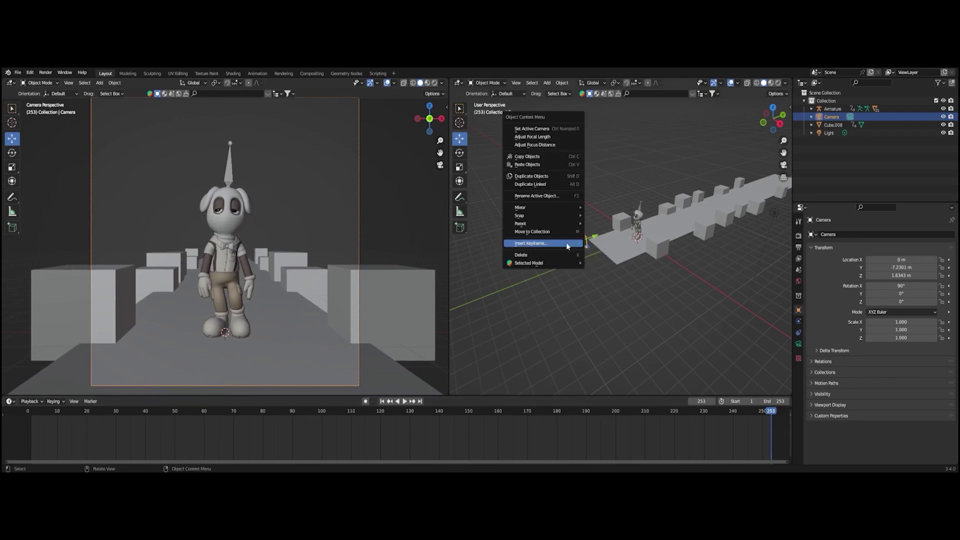
left_click(567, 244)
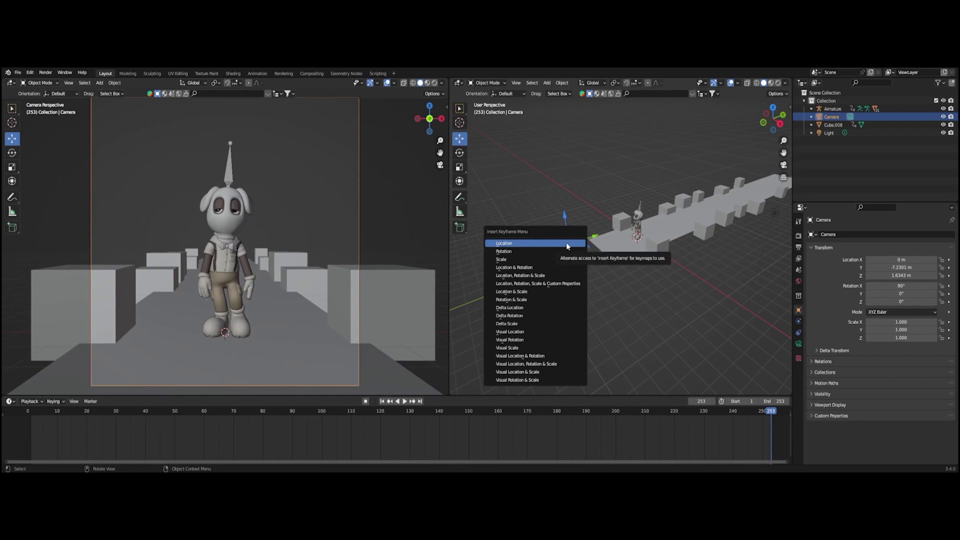
left_click(542, 269)
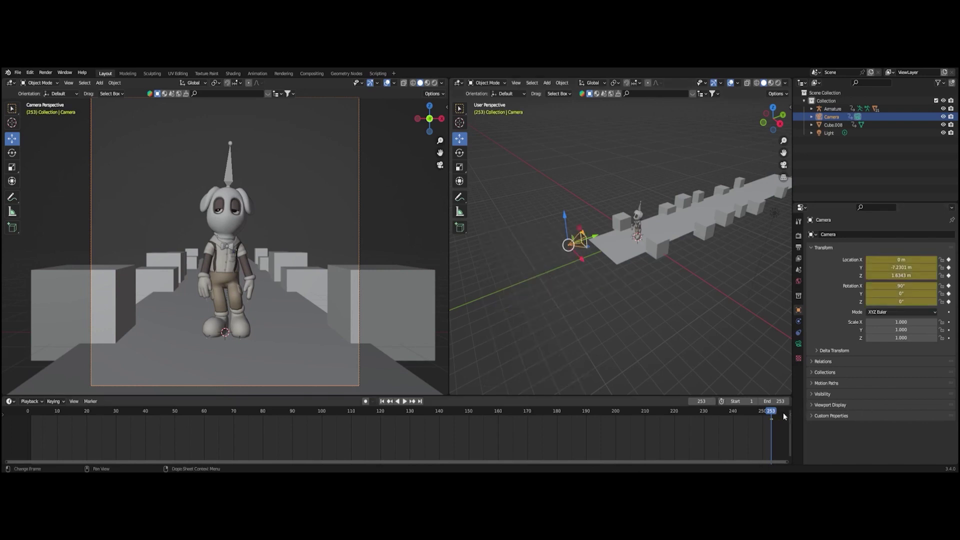
Step: At frame 0, move the camera along Y to about -1.9 m near the character's face and rotate it to 105° on X
left_click_drag(769, 419, 29, 412)
key("space")
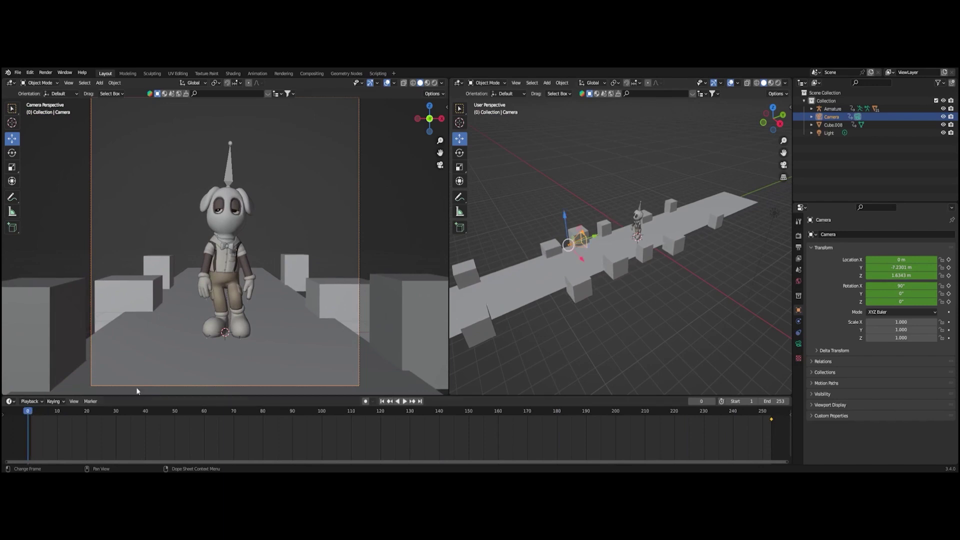
scroll(637, 246, "up", 4)
left_click_drag(516, 244, 658, 211)
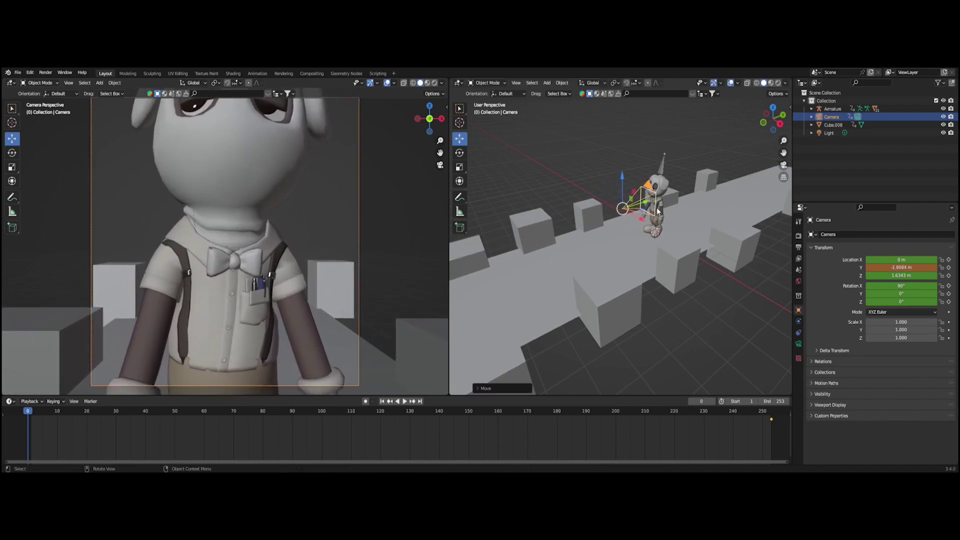
left_click(459, 153)
left_click_drag(607, 186, 605, 197)
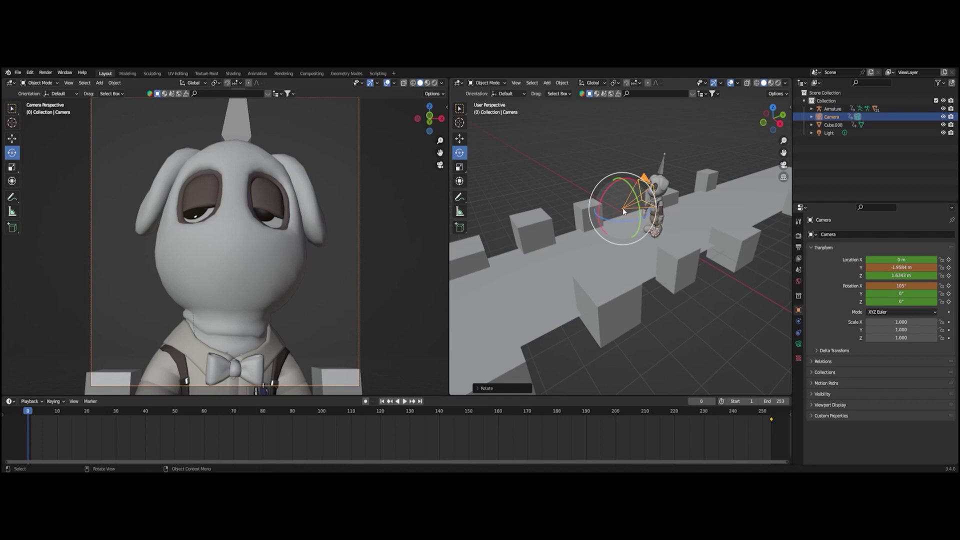
Step: Insert a Location & Rotation keyframe for the camera's close-up pose at frame 0
right_click(623, 208)
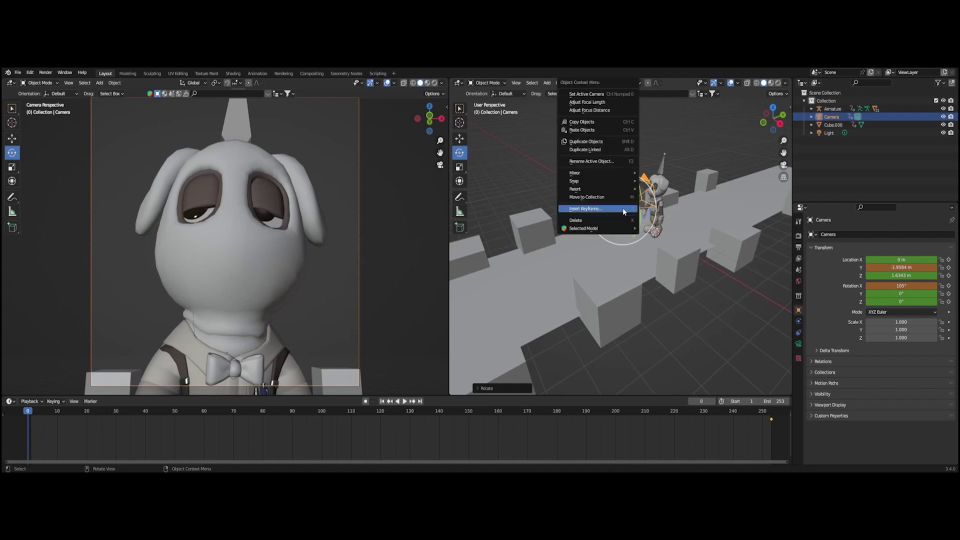
left_click(623, 209)
left_click(623, 208)
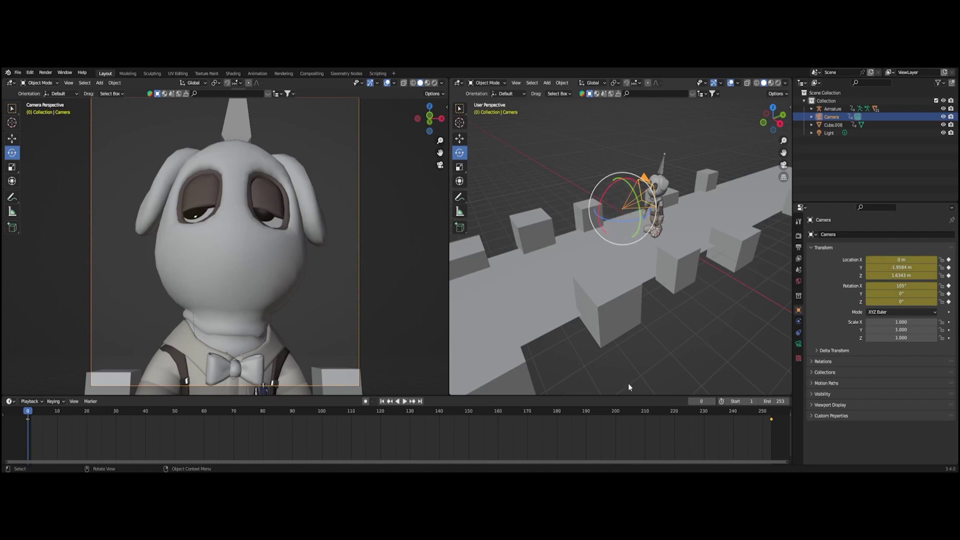
Step: Play the camera pull-back animation and return to frame 0
key("space")
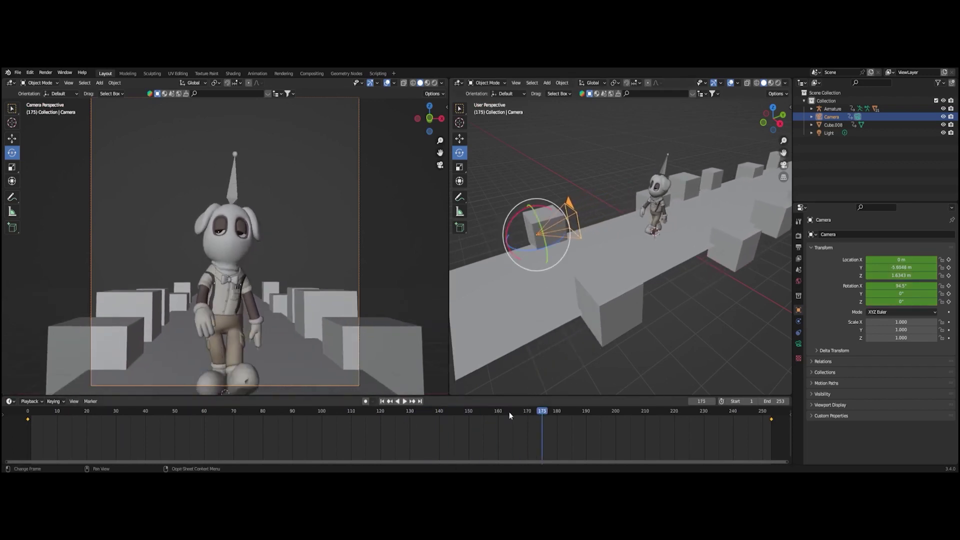
left_click(64, 417)
left_click(28, 419)
key("space")
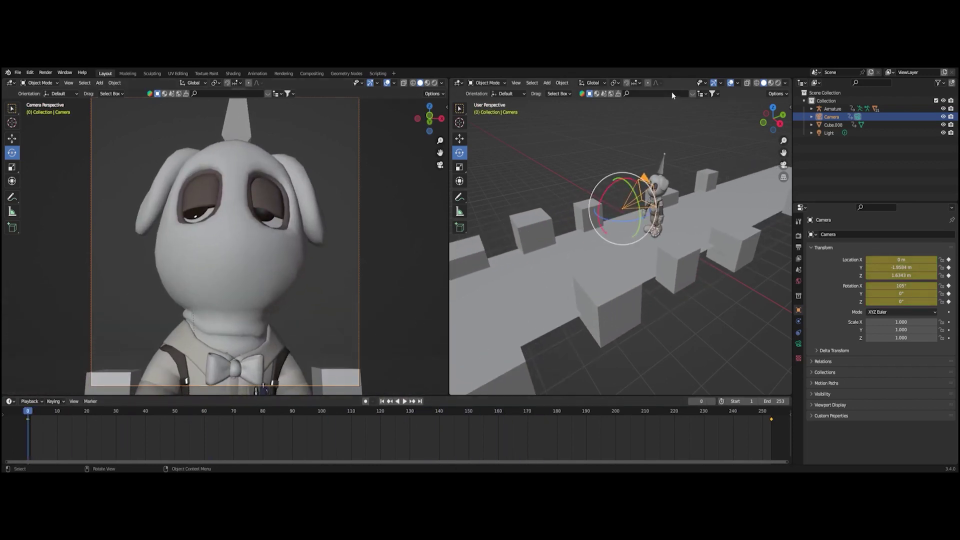
Step: Rotate the camera to about 10.2° on Y at frame 0 and update its keyframe
left_click_drag(633, 191, 629, 209)
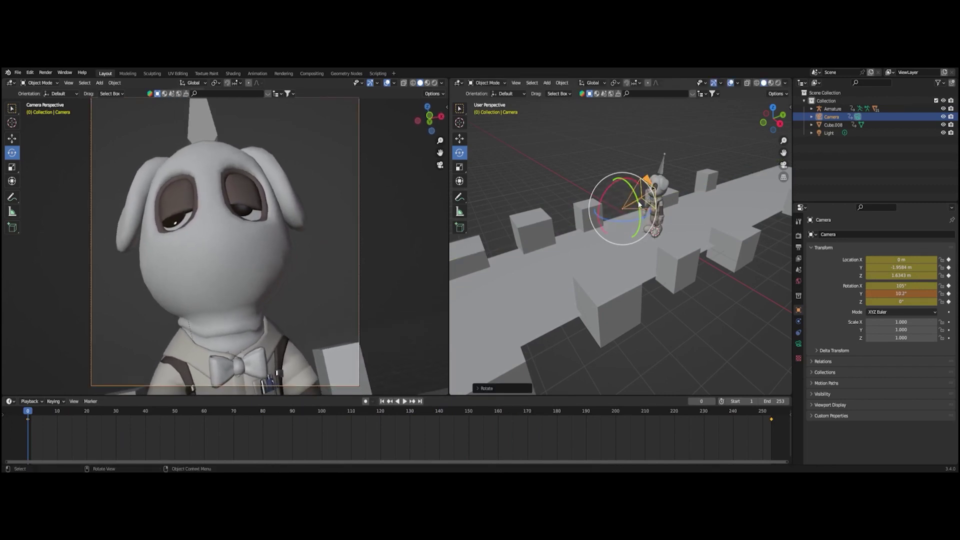
key("i")
left_click(626, 204)
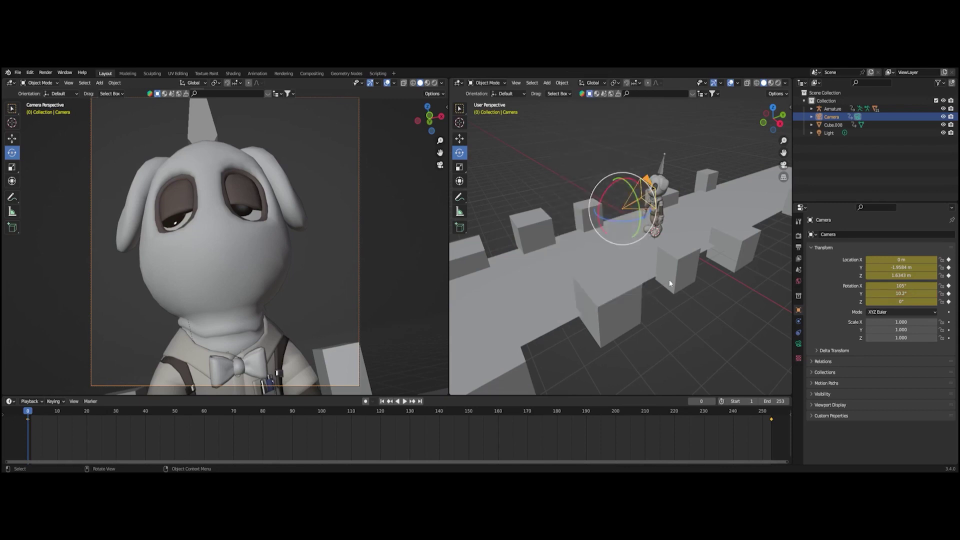
Step: Play the tilted camera animation, switch the camera view to Rendered shading, and return to frame 0
key("space")
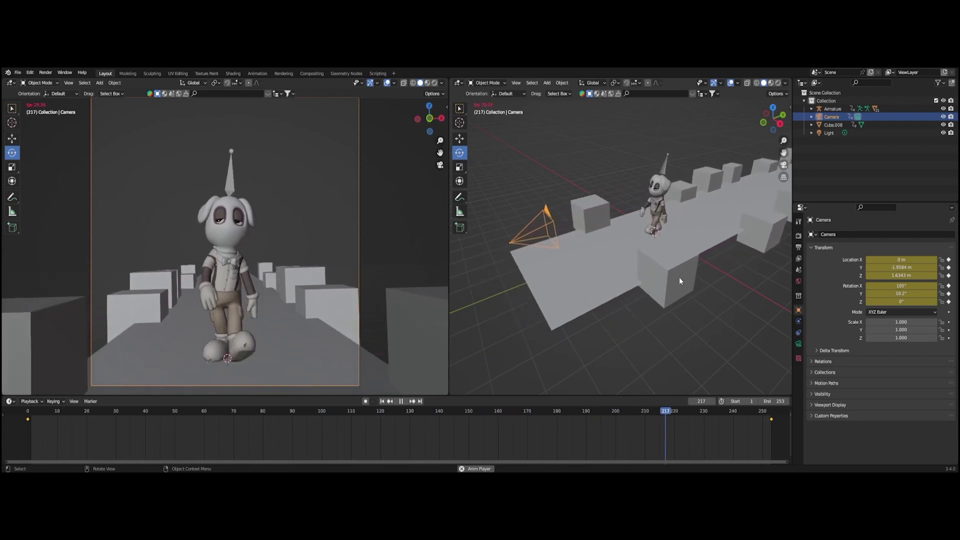
left_click(434, 83)
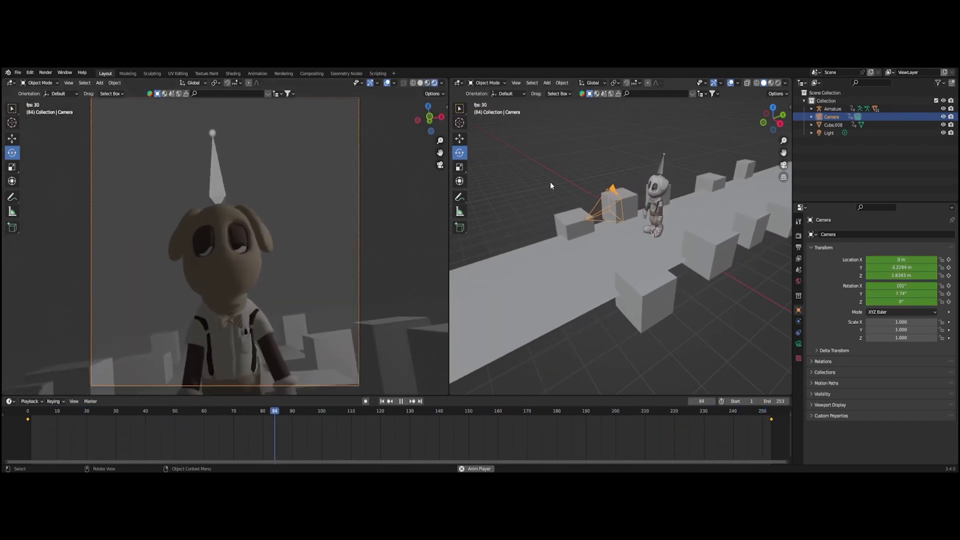
key("space")
left_click_drag(243, 412, 27, 413)
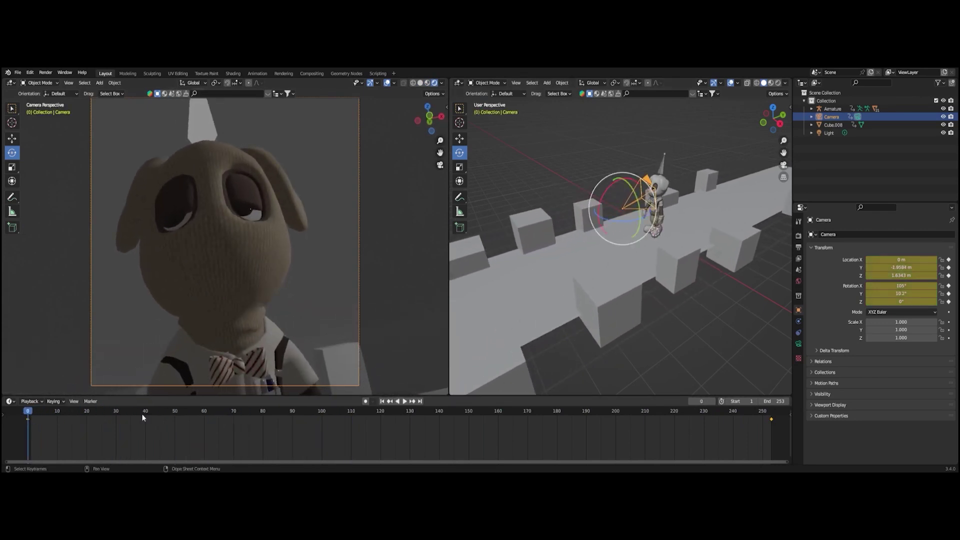
Step: Add a point light to the scene and move it a short distance along X beside the character
left_click(727, 353)
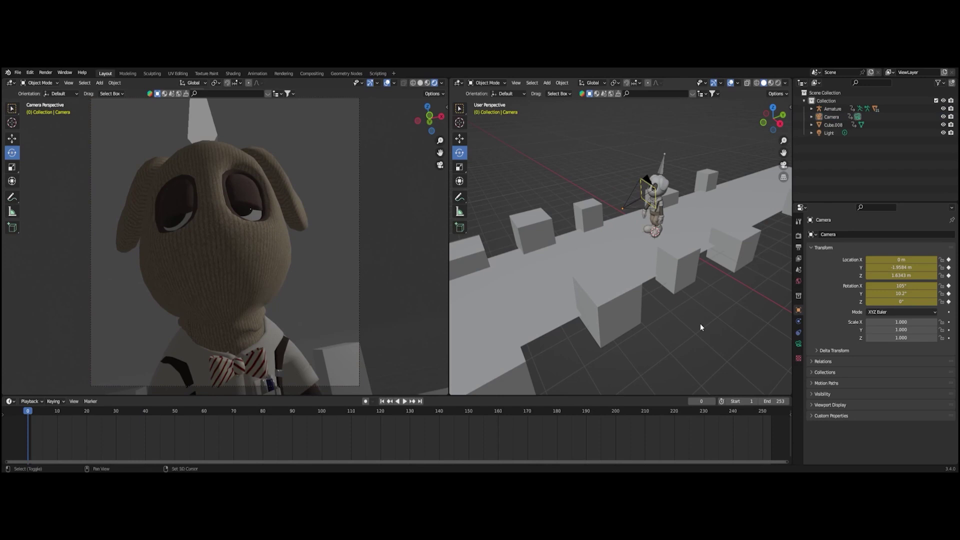
key("shift+a")
mouse_move(677, 409)
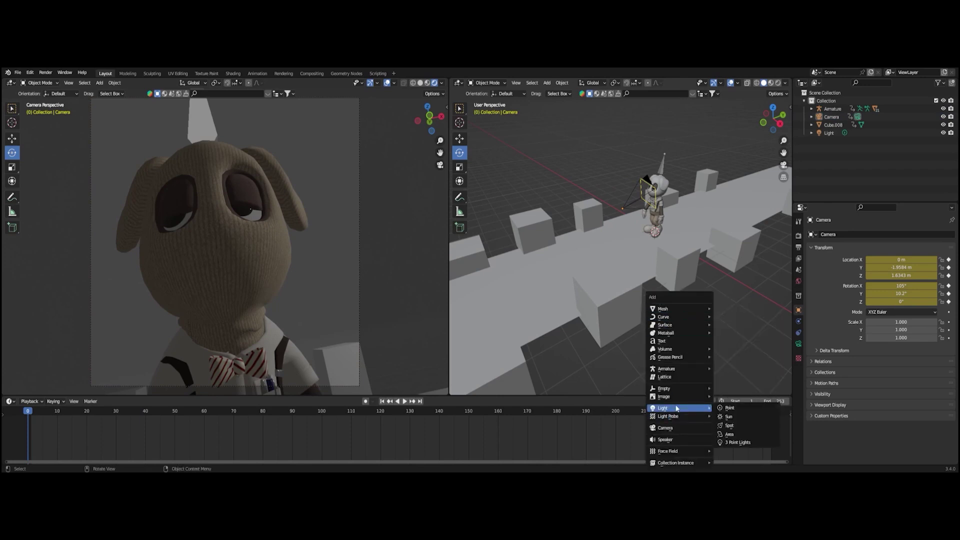
left_click(733, 409)
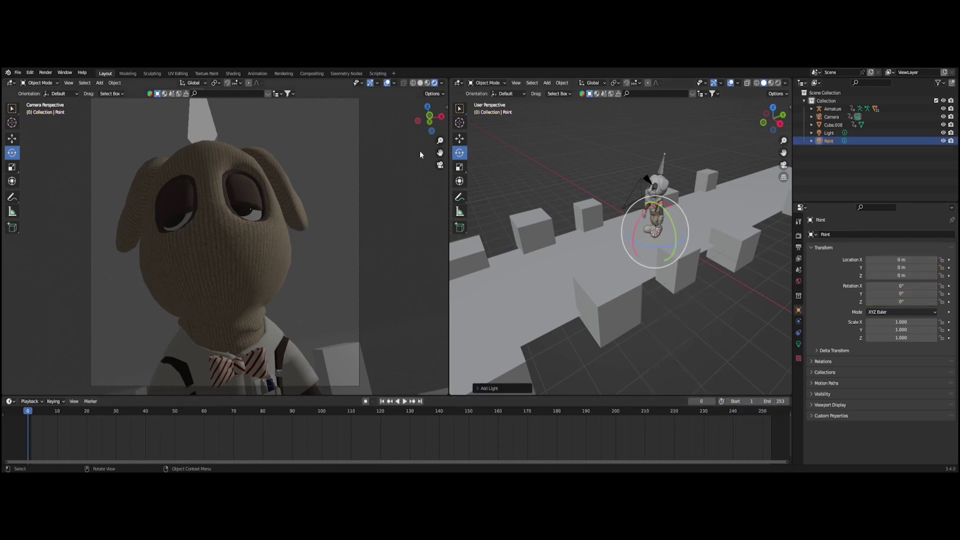
left_click(461, 139)
left_click_drag(678, 245, 691, 254)
Step: Set the new point light's power to 1000 W
left_click(799, 344)
left_click(911, 291)
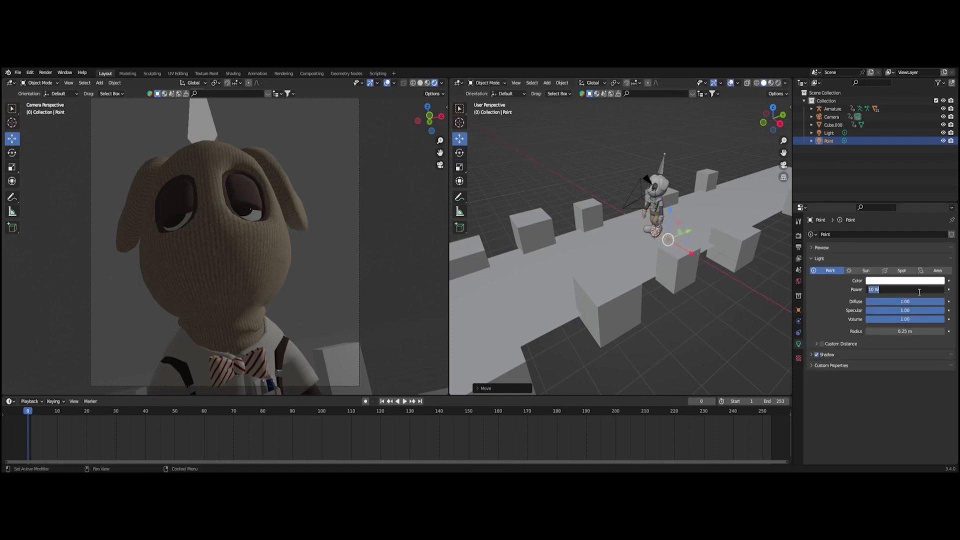
type("1000")
key("Return")
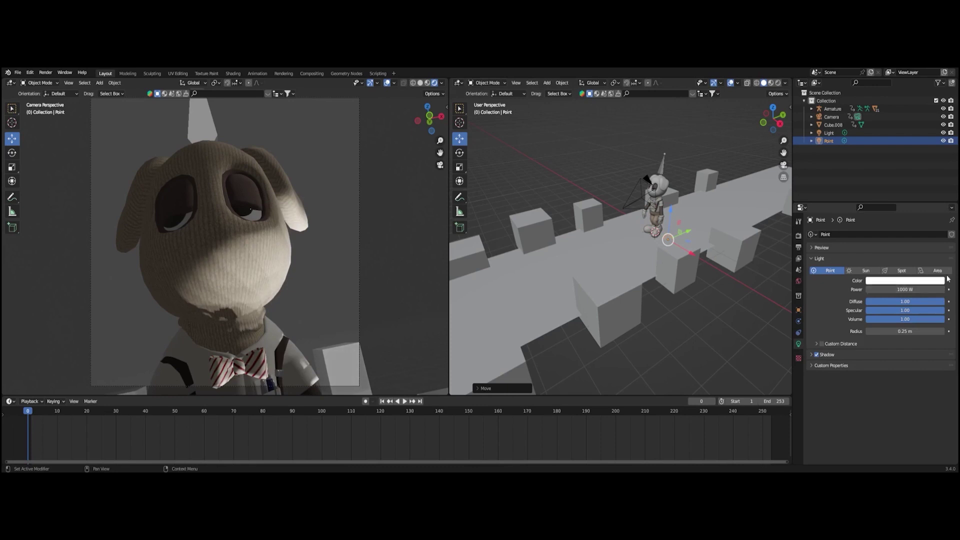
Step: Move the point light up and back along Y behind the character, and change its colour to magenta
left_click_drag(694, 230, 628, 237)
key("g")
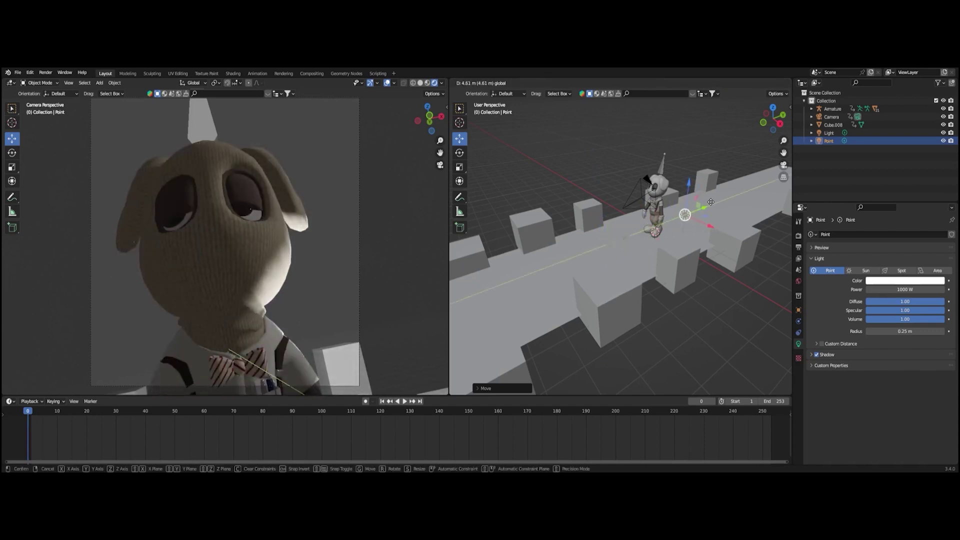
left_click(689, 170)
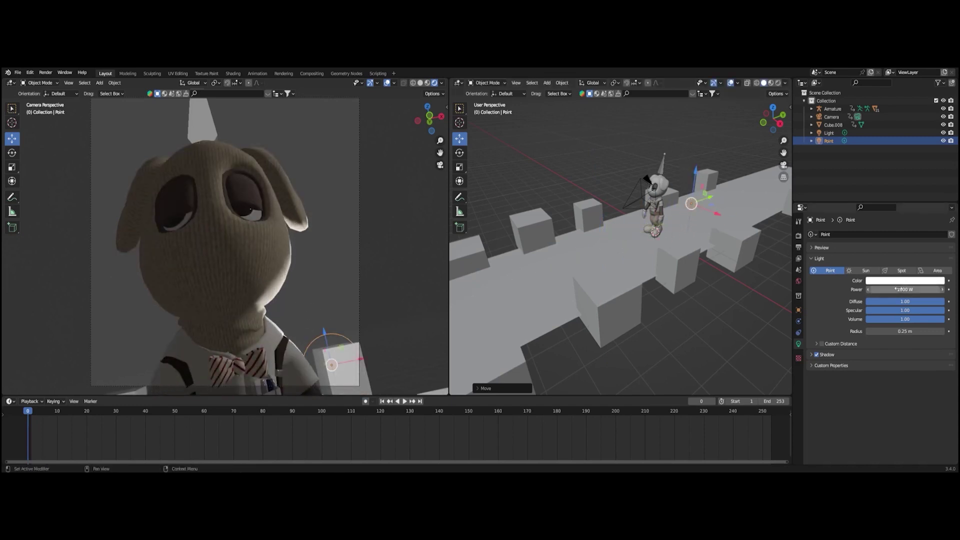
left_click(881, 285)
left_click(917, 189)
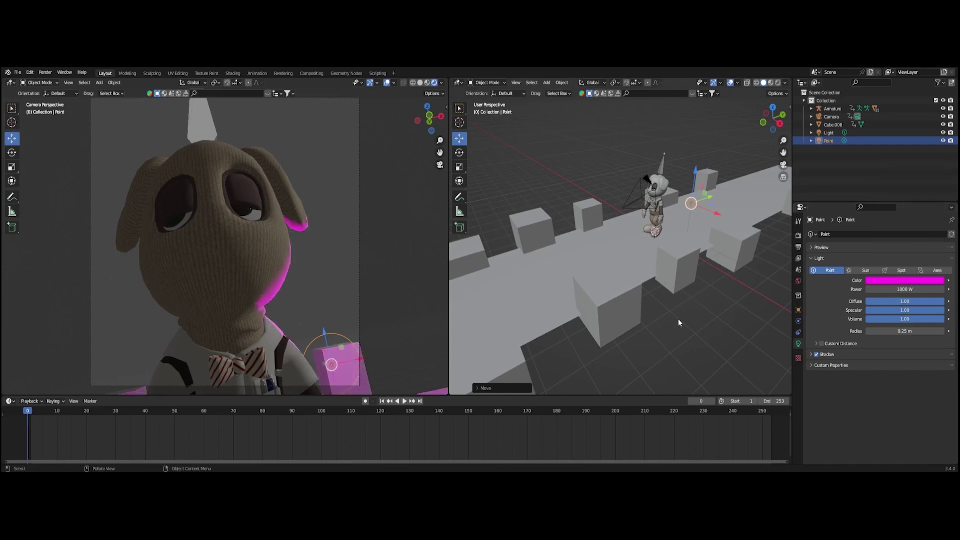
left_click(692, 349)
Step: Play the animation in the camera view to check the magenta rim light, and return to frame 0
left_click(172, 411)
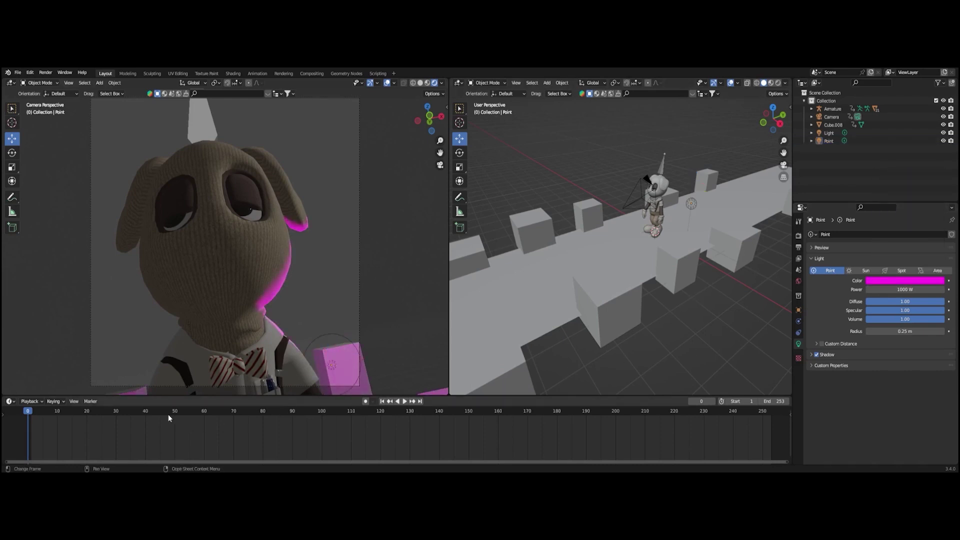
key("space")
left_click_drag(176, 412, 116, 403)
key("space")
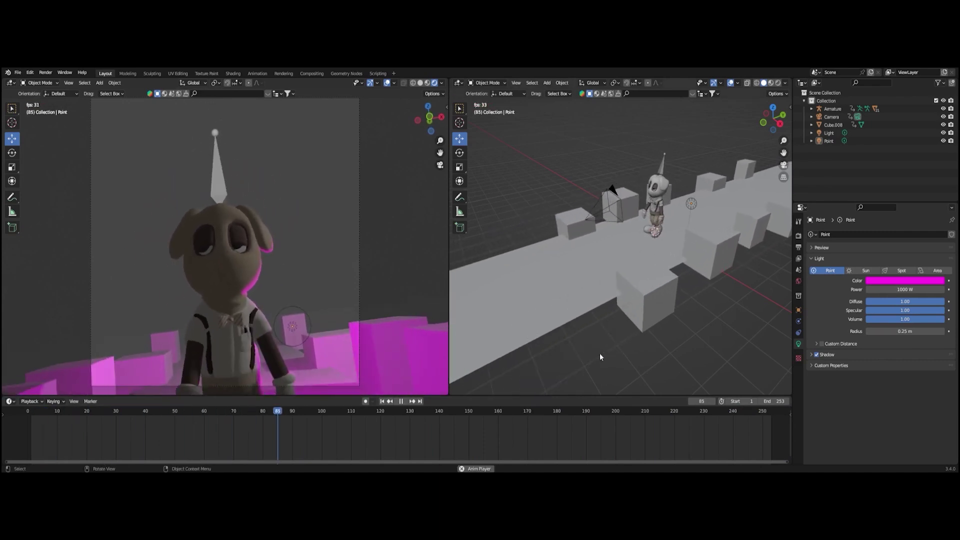
key("space")
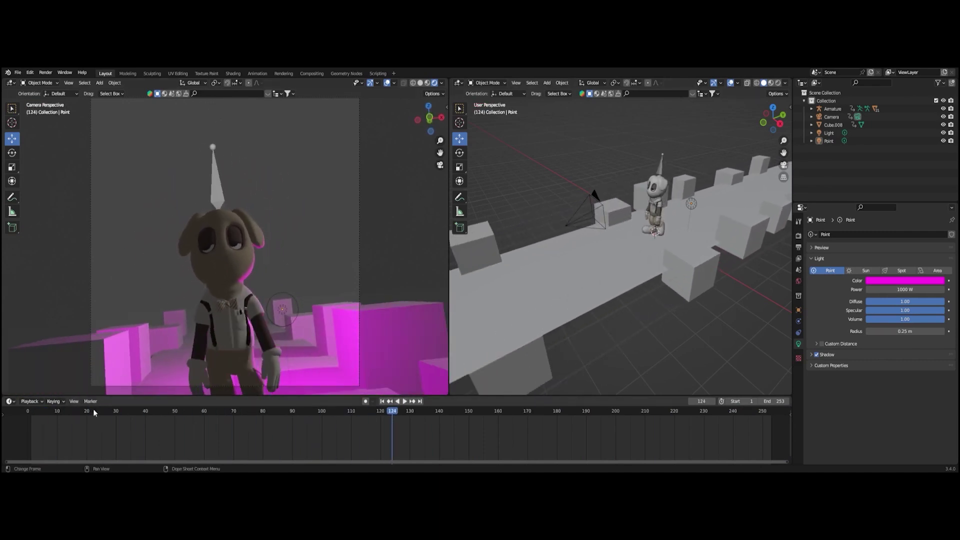
left_click_drag(94, 411, 28, 413)
Step: Duplicate the magenta point light, place the copy in front of the character, and change its colour to bright blue
left_click(692, 204)
key("shift+d")
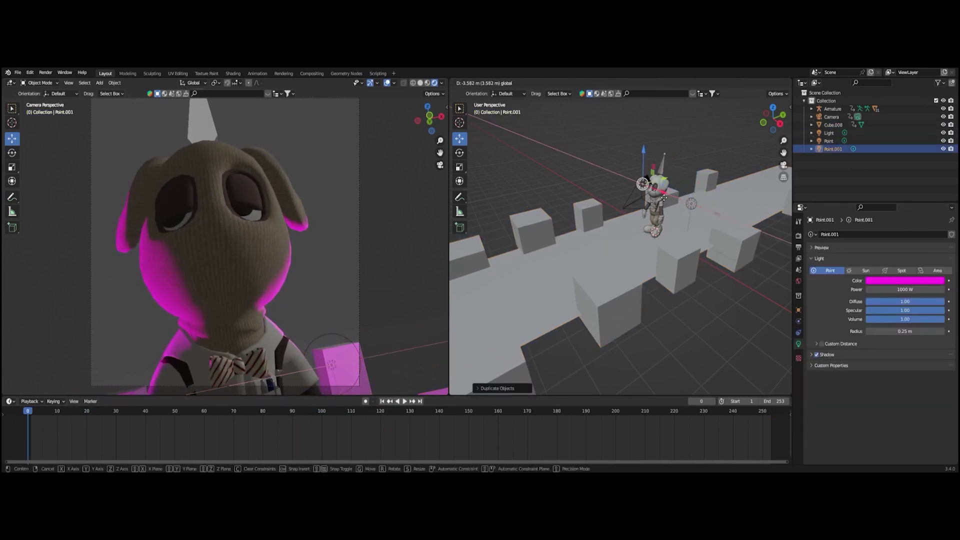
key("y")
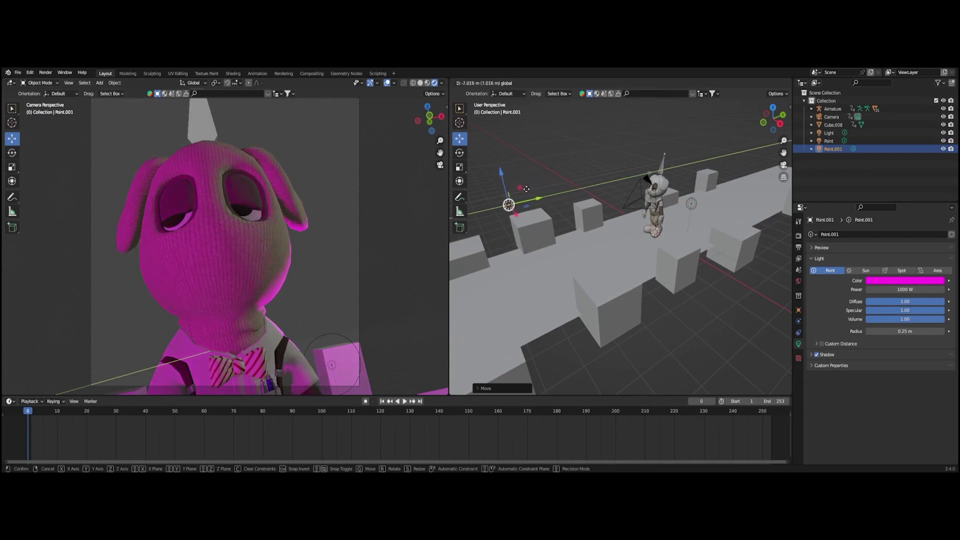
left_click(505, 203)
left_click(891, 283)
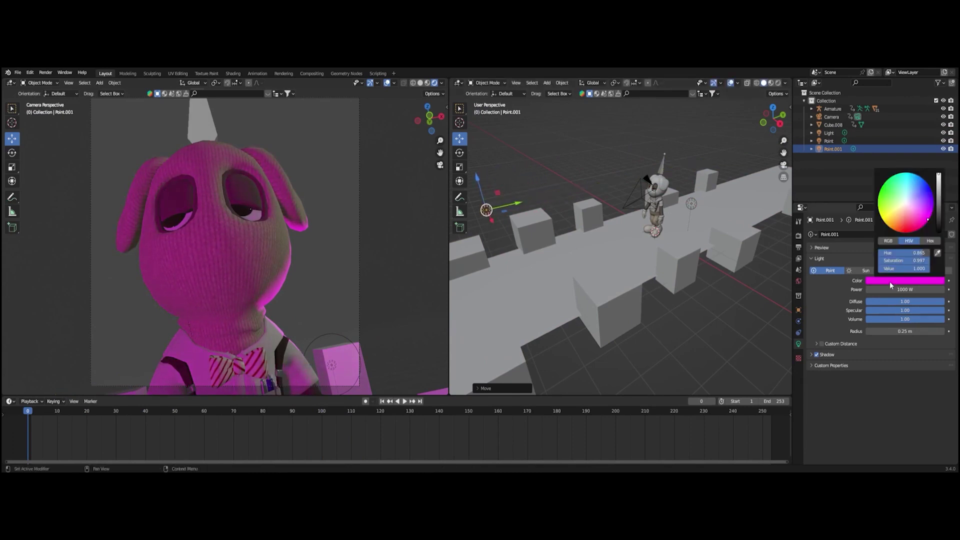
left_click_drag(927, 209, 915, 178)
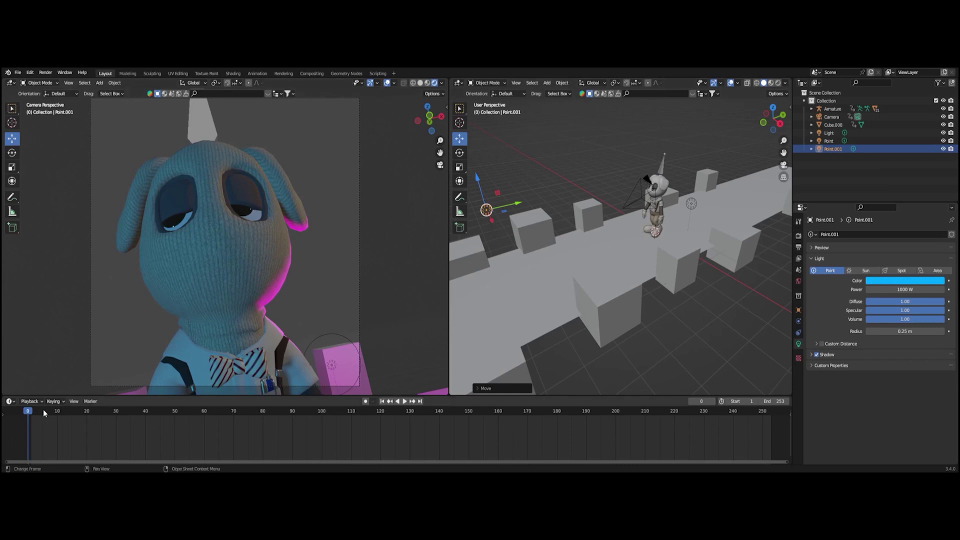
Step: Play the animation with both coloured lights and stop at frame 126
key("space")
left_click_drag(492, 405, 619, 409)
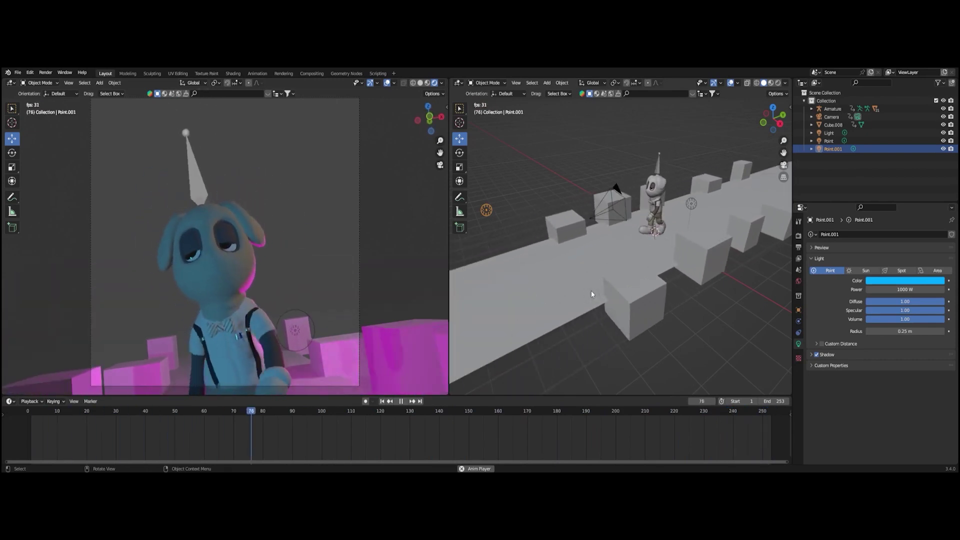
key("space")
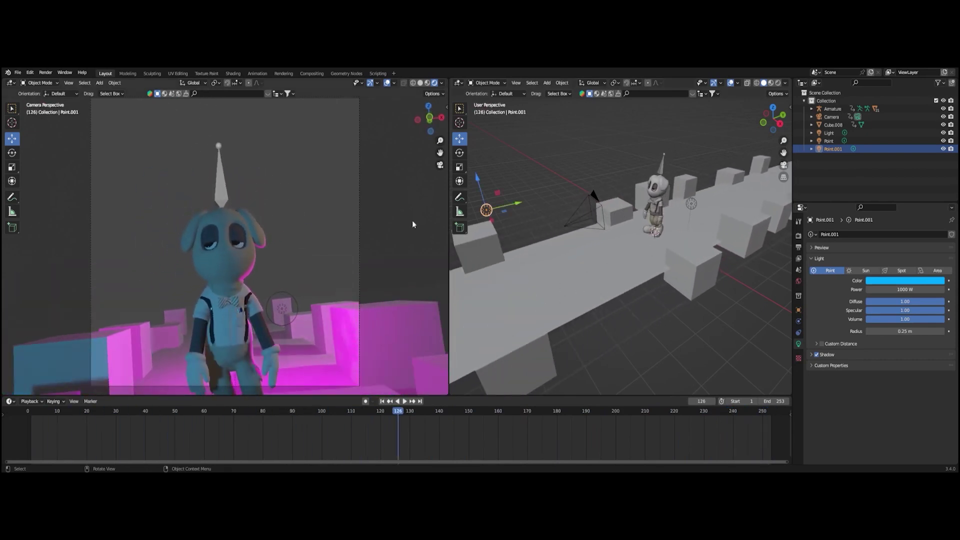
Step: Move the blue point light closer to the character along Y and adjust its height
left_click_drag(517, 205, 565, 210)
mouse_move(551, 168)
left_mouse_down()
mouse_move(551, 159)
mouse_move(553, 167)
left_mouse_up()
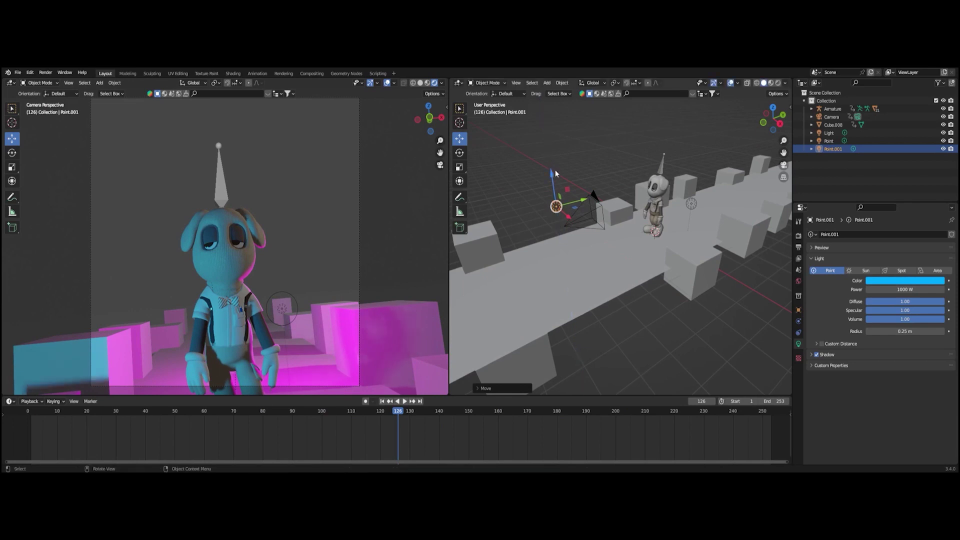
left_click(595, 149)
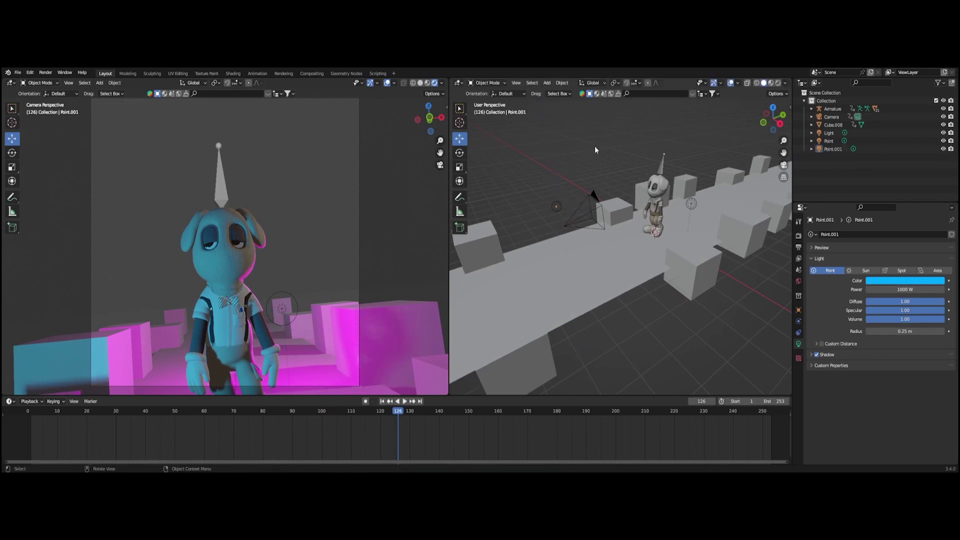
Step: Switch the render engine to Cycles and set its render device to GPU Compute
left_click(799, 235)
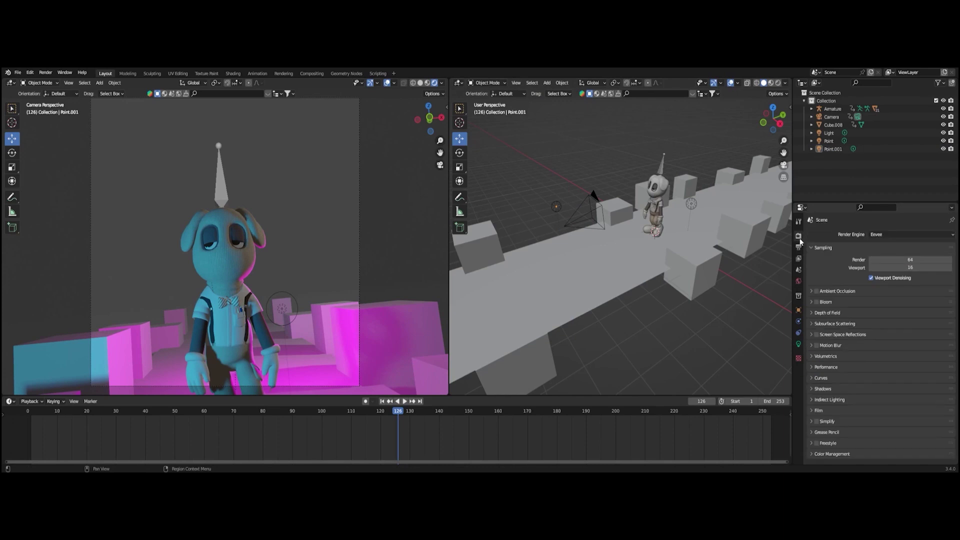
left_click(869, 236)
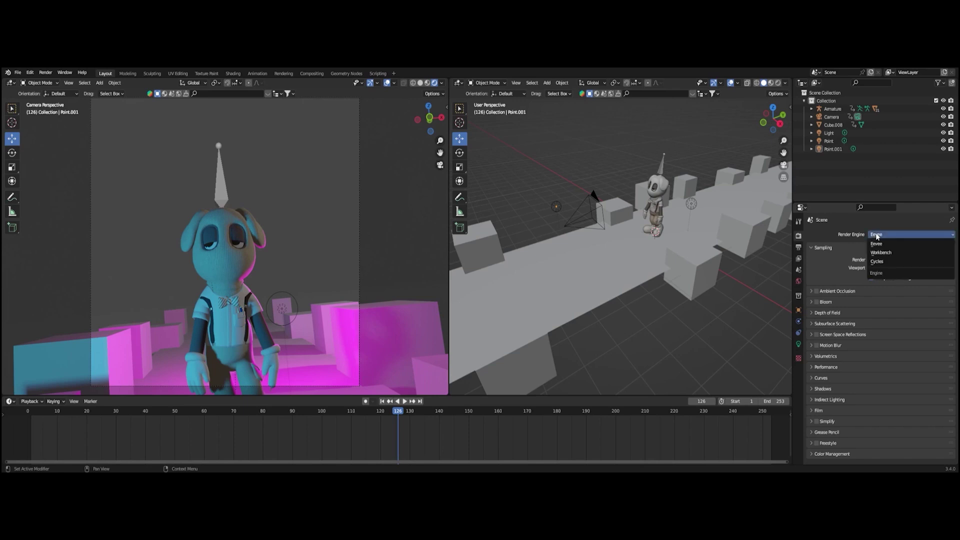
left_click(878, 264)
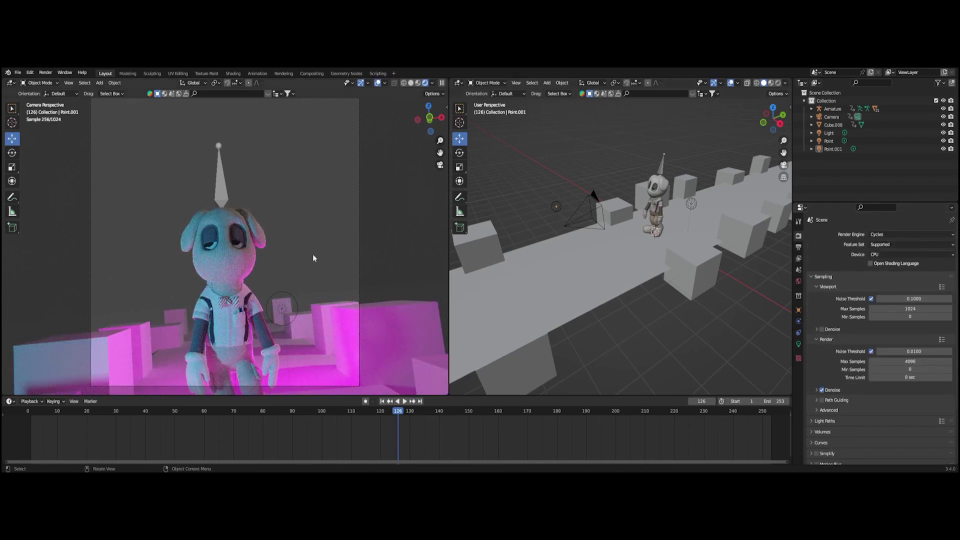
scroll(263, 316, "up", 4)
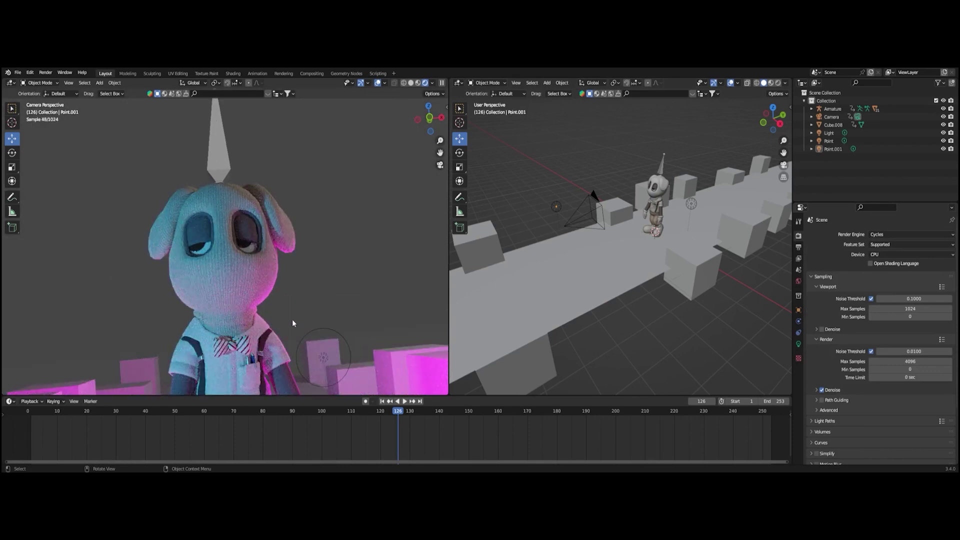
scroll(292, 319, "down", 2)
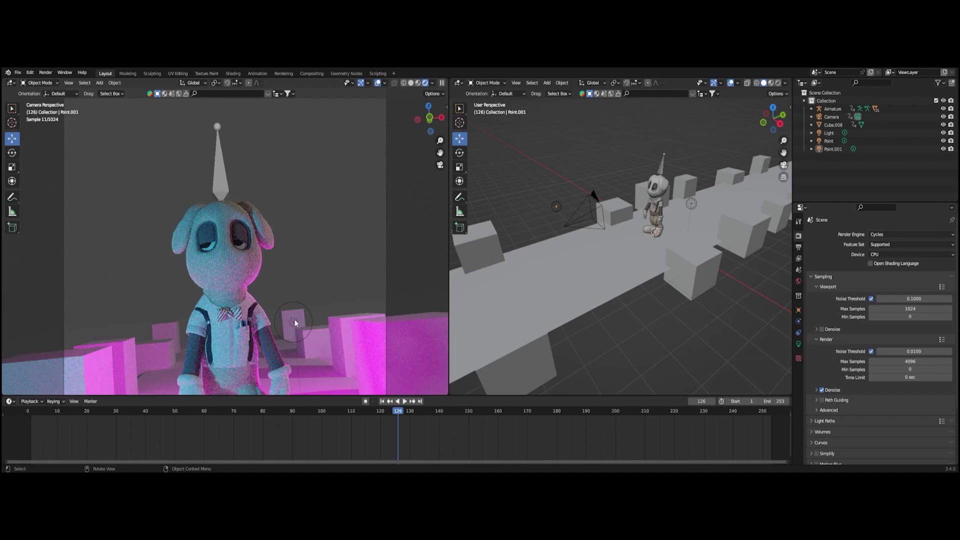
left_click(889, 233)
left_click(888, 255)
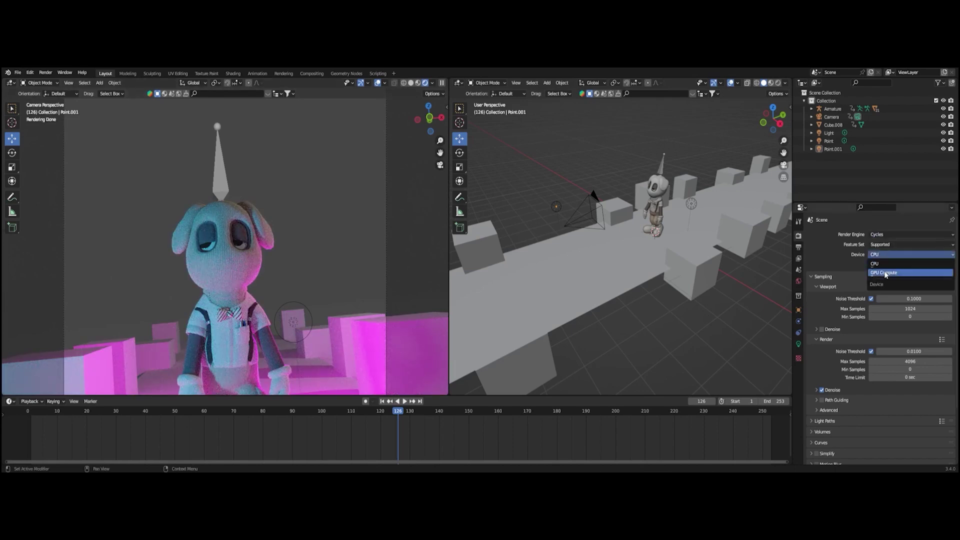
left_click(885, 273)
Step: Switch the render engine back to Eevee and check the character in the camera view
left_click(883, 234)
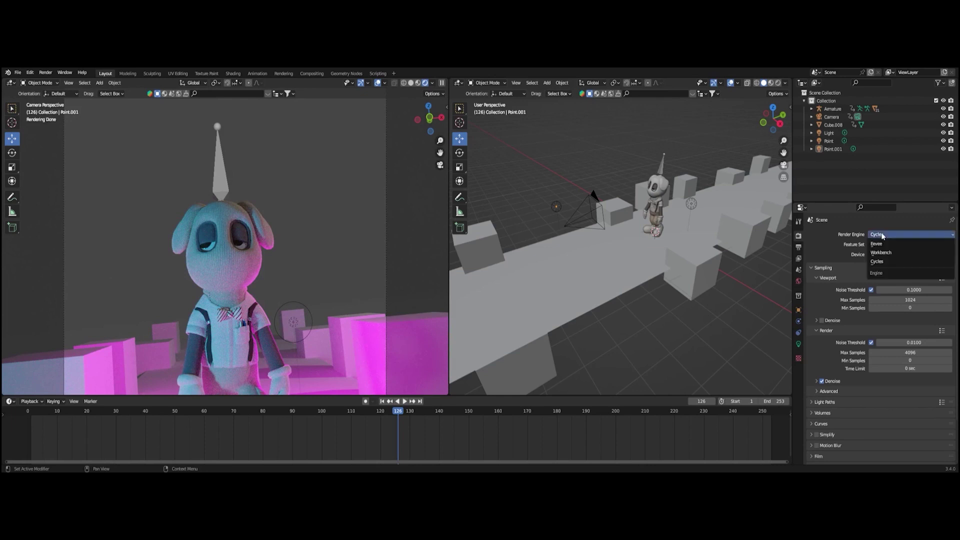
left_click(880, 244)
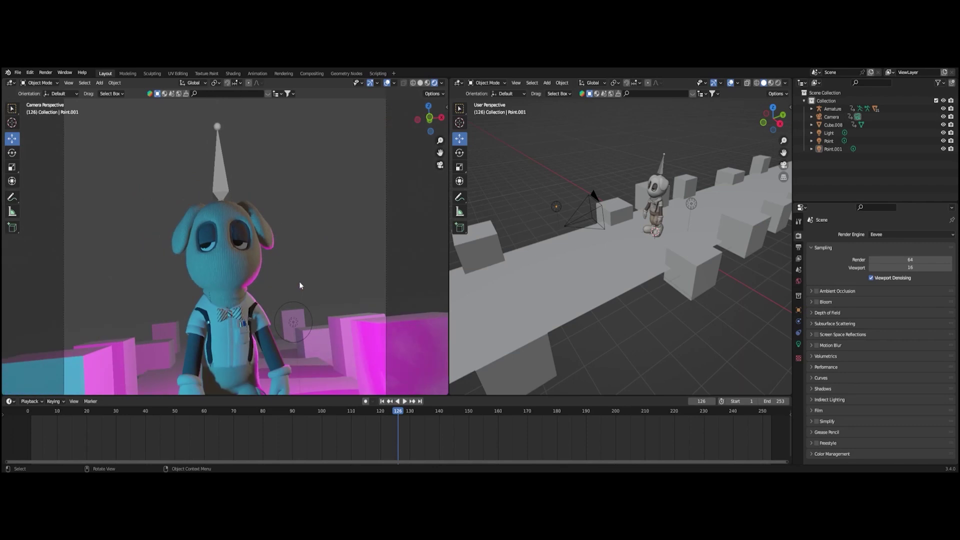
scroll(300, 285, "up", 1)
scroll(300, 285, "down", 1)
Step: Enable Bloom and, viewing frame 100, set its threshold to 1.739, radius to 5.655 and intensity to 0.065
left_click(816, 302)
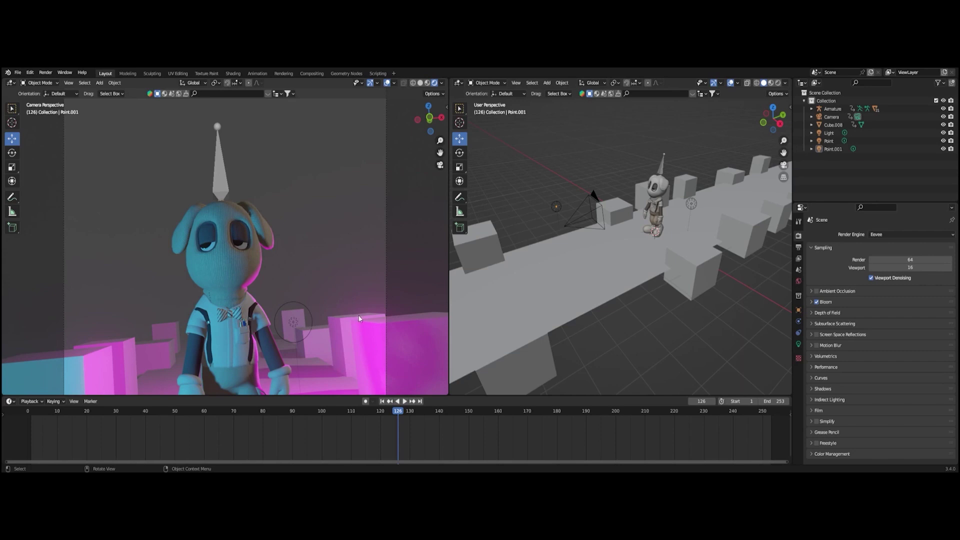
left_click_drag(253, 412, 325, 325)
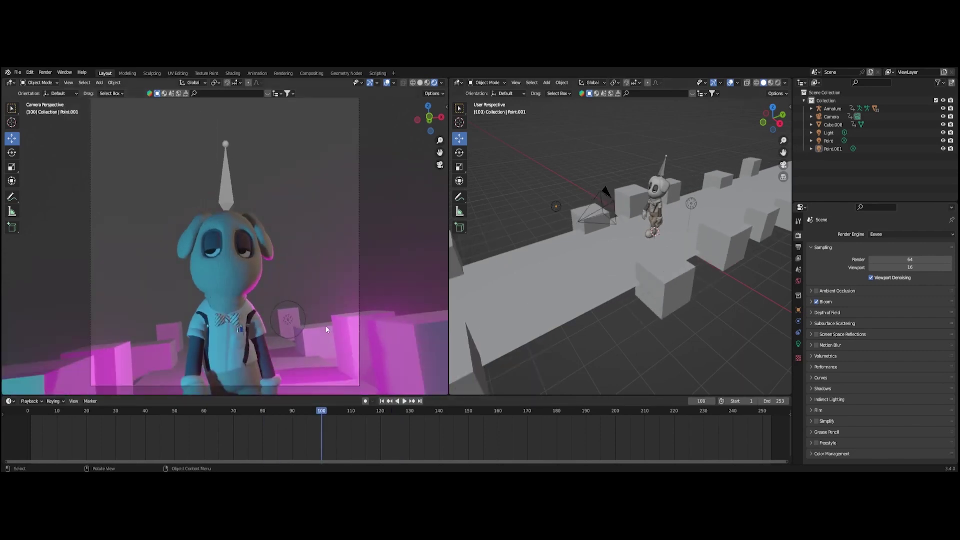
scroll(246, 343, "down", 2)
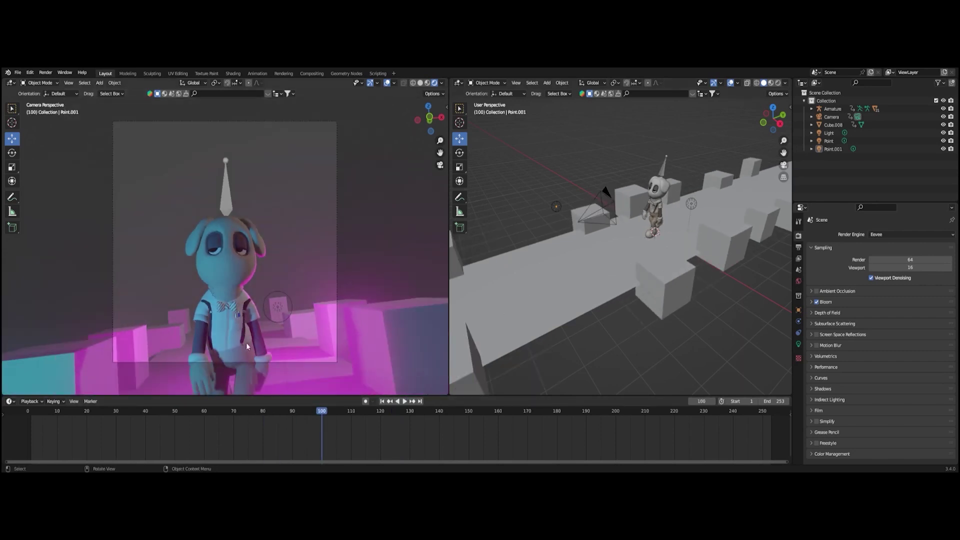
left_click(811, 302)
left_click_drag(889, 353, 896, 350)
left_click_drag(895, 332, 888, 332)
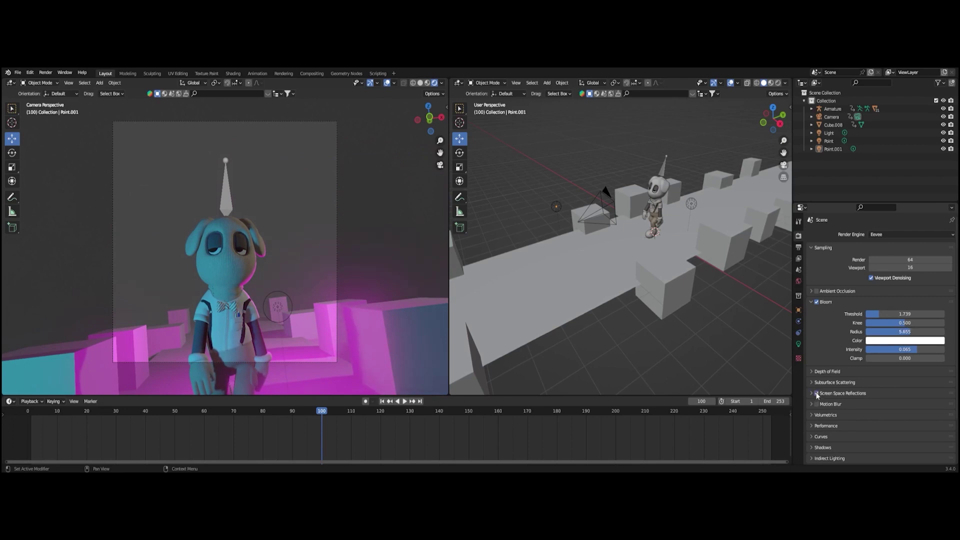
Step: Enable Screen Space Reflections for the Eevee render
left_click(816, 394)
scroll(670, 332, "down", 2)
middle_click_drag(671, 293, 689, 296)
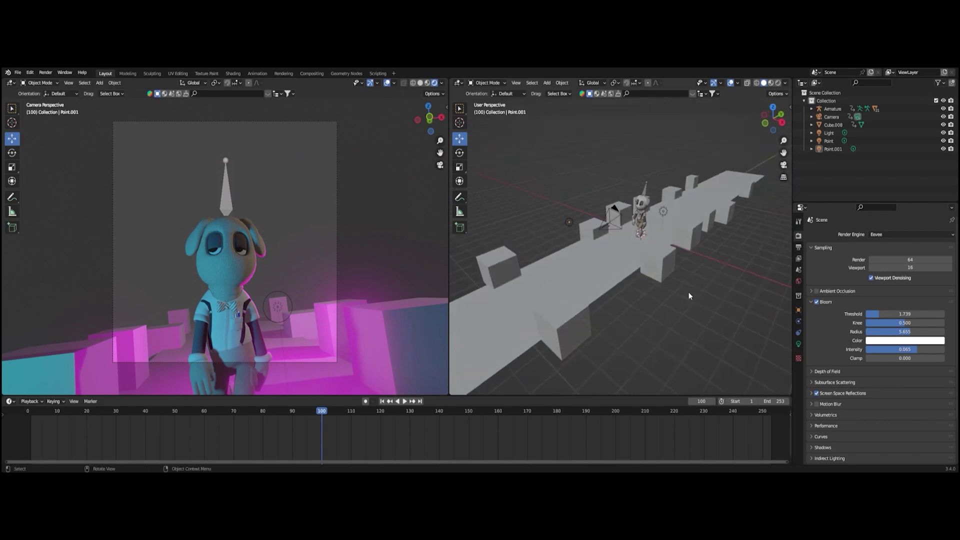
Step: Set the world background strength to 0.400
left_click(663, 214)
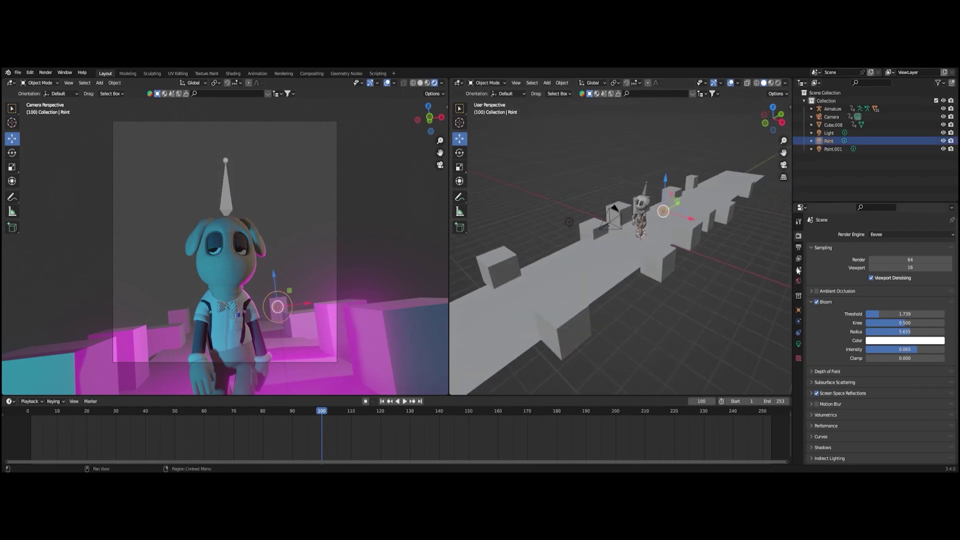
left_click(799, 250)
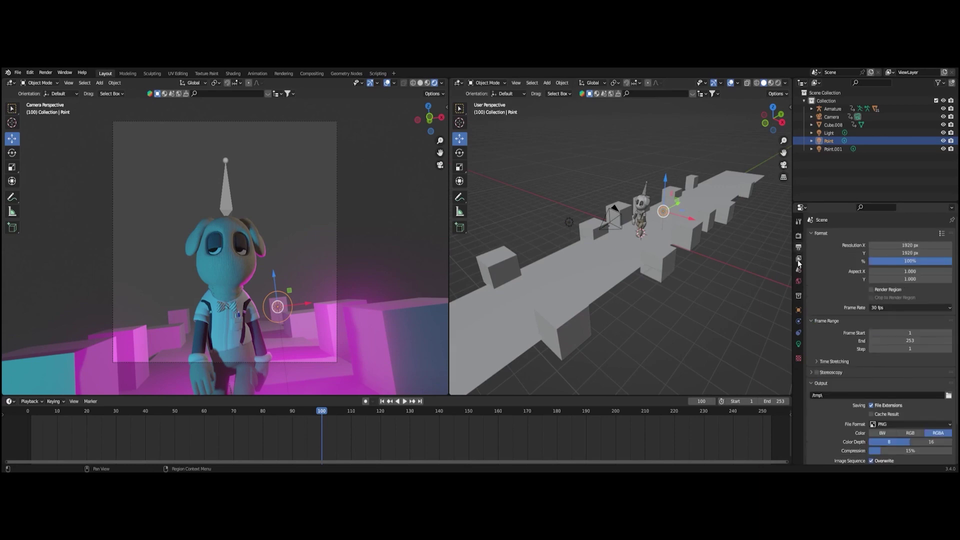
left_click(799, 259)
left_click(799, 270)
left_click(799, 281)
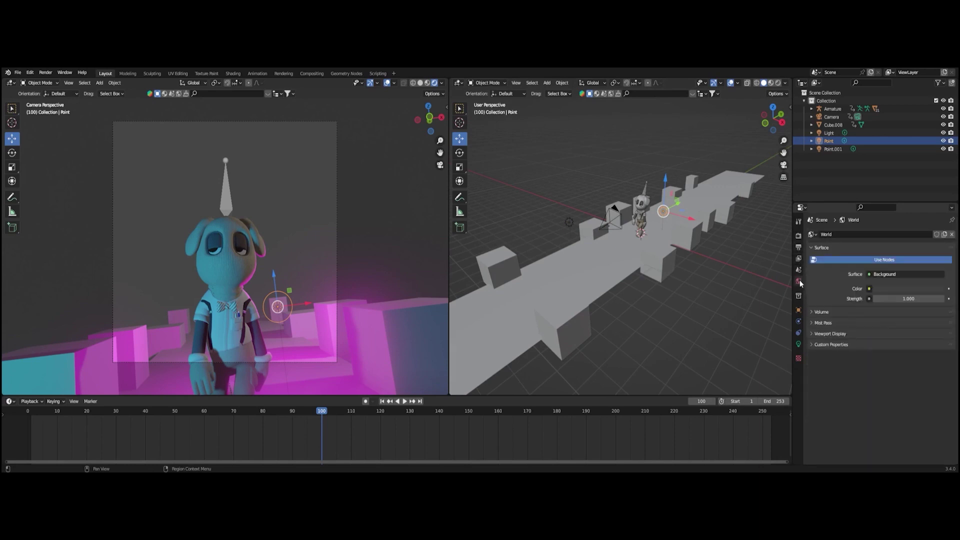
left_click_drag(908, 299, 878, 298)
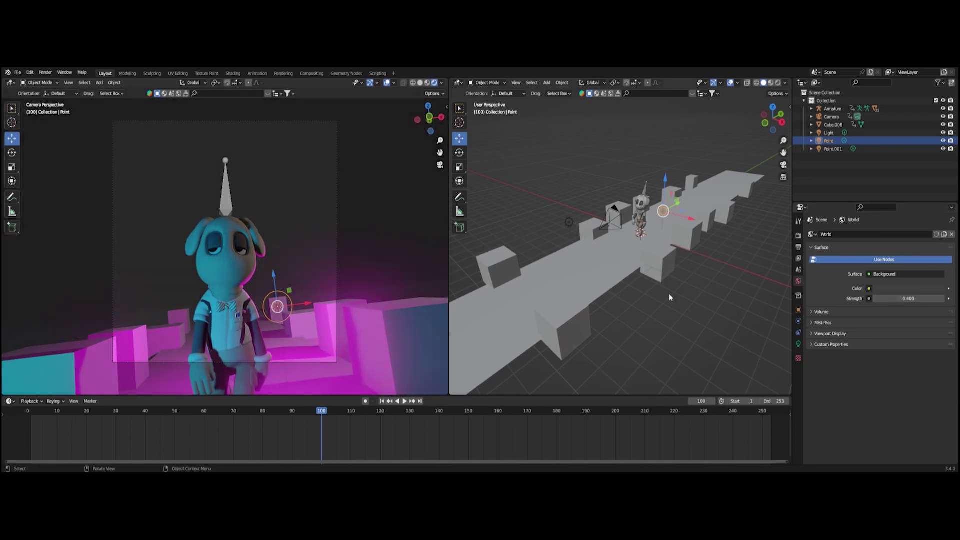
left_click(675, 331)
Step: Duplicate the magenta point light behind the character and position the copy low above the walkway in front of the character
left_click(664, 208)
key("shift+d")
right_click(666, 211)
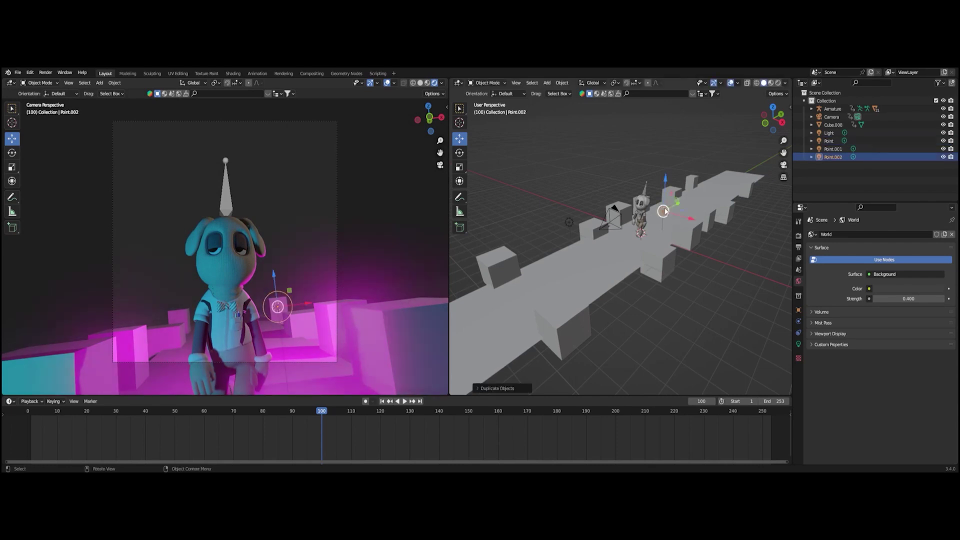
left_click_drag(666, 185, 653, 245)
left_click_drag(630, 208, 630, 229)
mouse_move(650, 267)
left_mouse_down()
mouse_move(631, 265)
mouse_move(650, 277)
left_mouse_up()
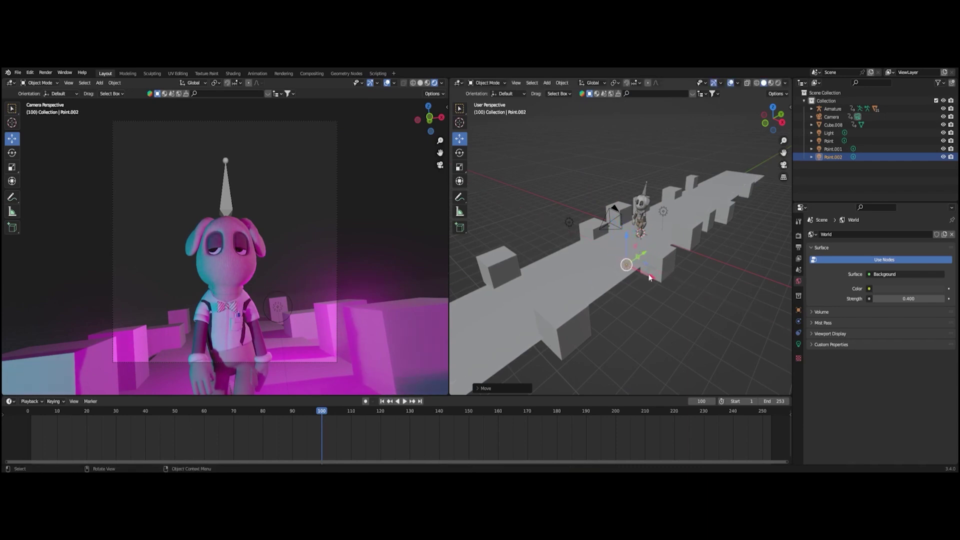
left_click(619, 272)
key("ctrl+z")
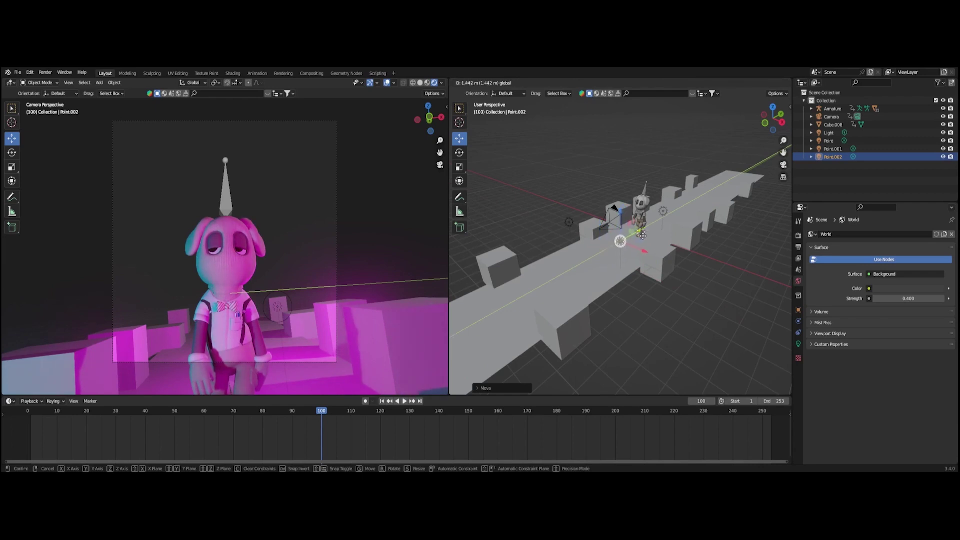
left_click(697, 329)
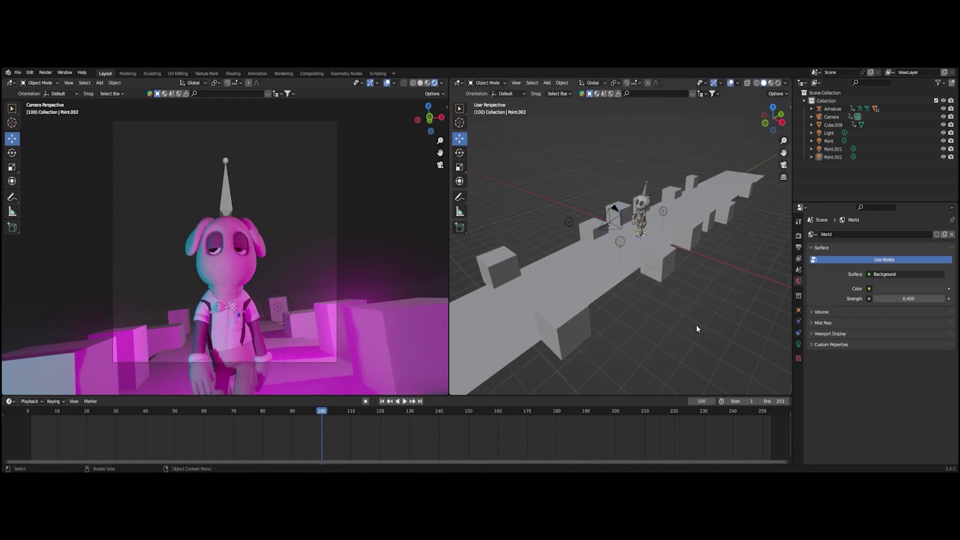
Step: Search the HDR assets for "space" and download the Pink and Blue Nebula HDRI at Original resolution as the world background
left_click(179, 96)
left_click(212, 92)
type("space")
key("Return")
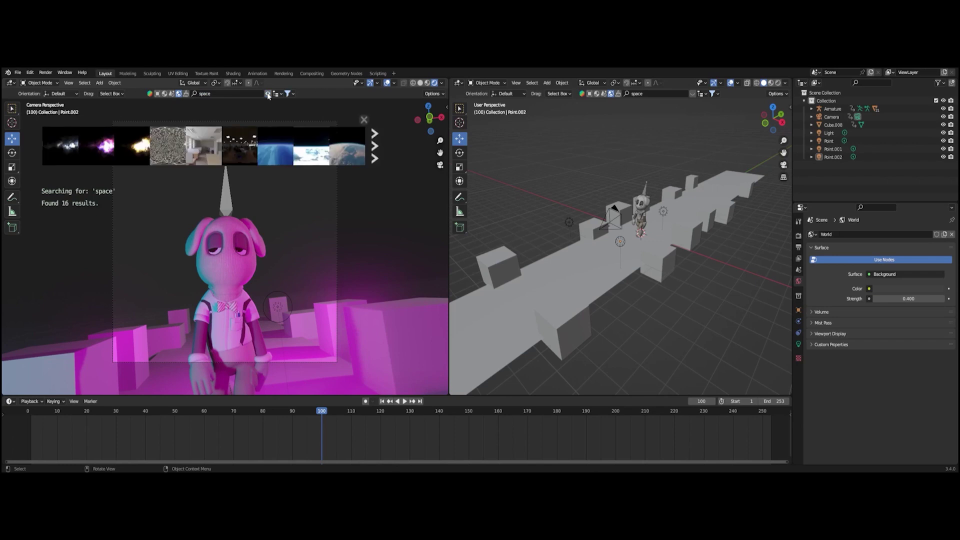
left_click(375, 158)
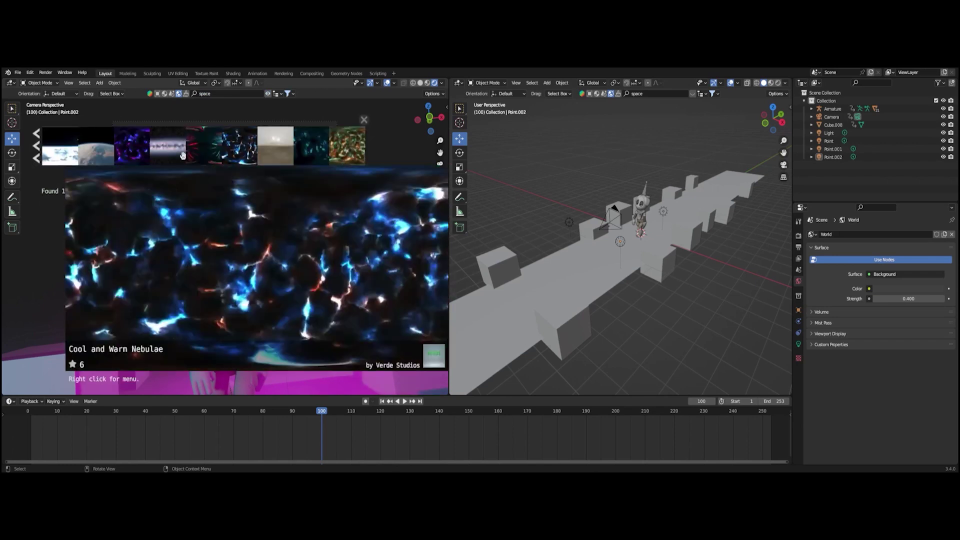
mouse_move(132, 147)
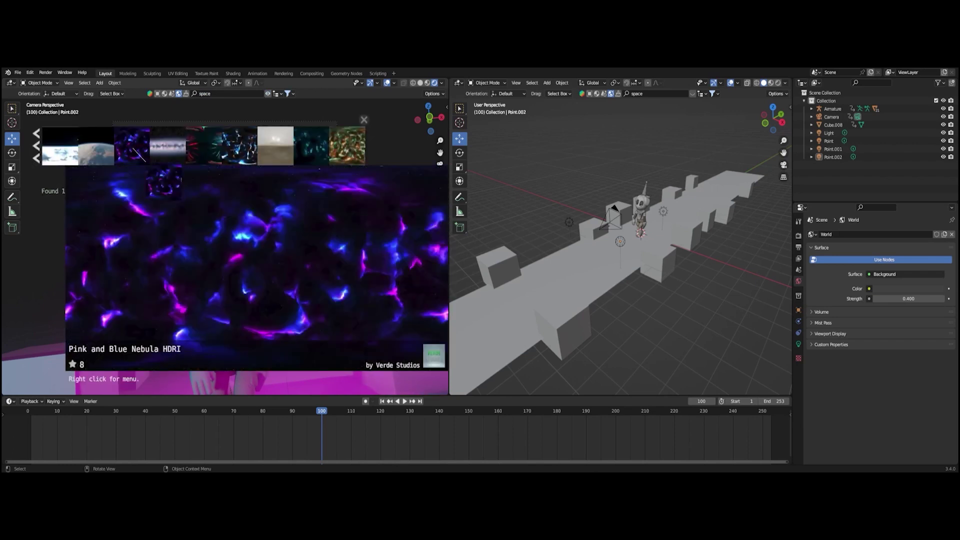
left_click(132, 146)
left_click(179, 162)
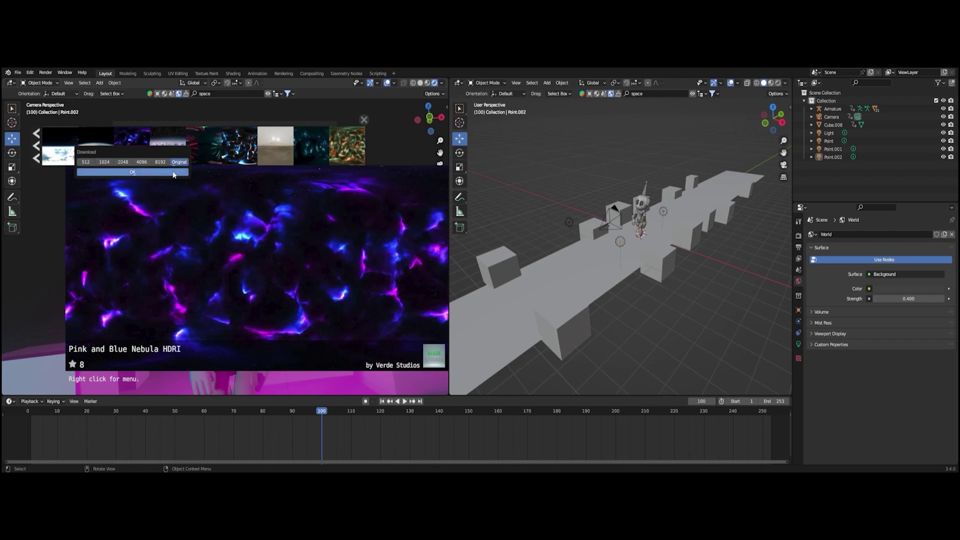
left_click(173, 172)
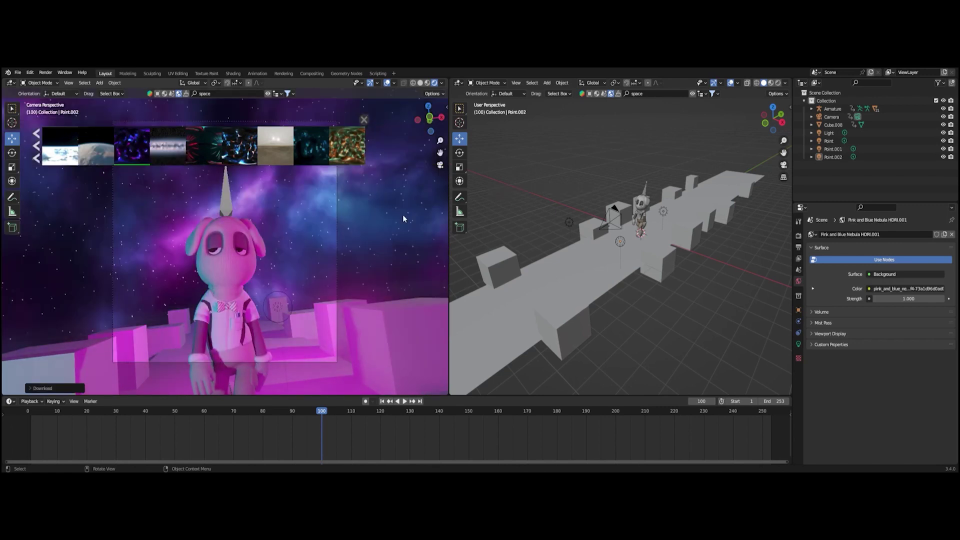
Step: Play back the animation from early in the timeline to review the nebula background, and close the asset results
left_click_drag(147, 412, 63, 410)
key("space")
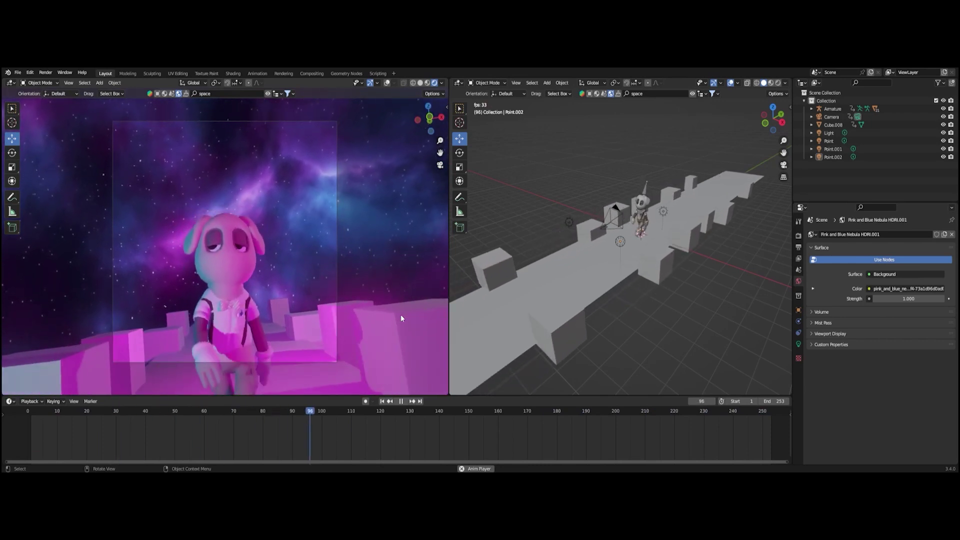
key("space")
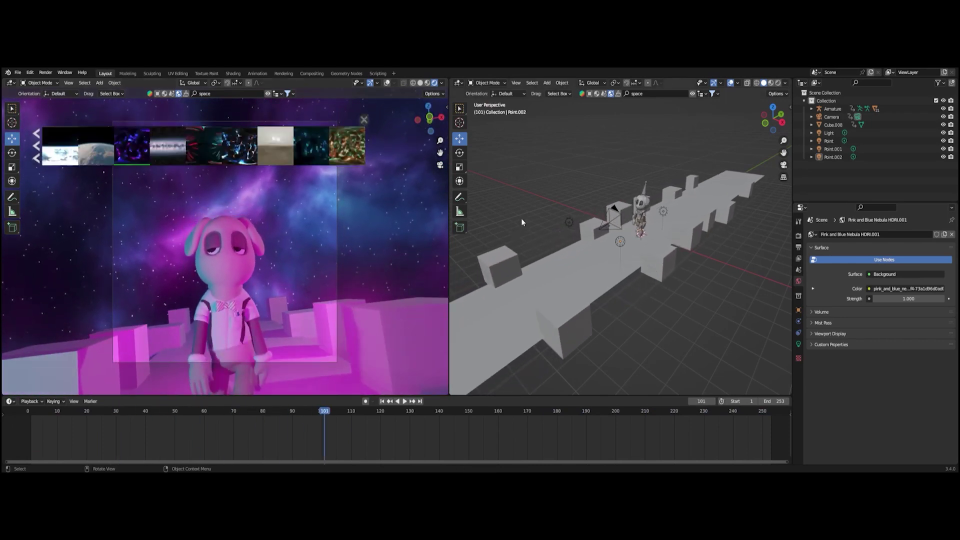
left_click(365, 121)
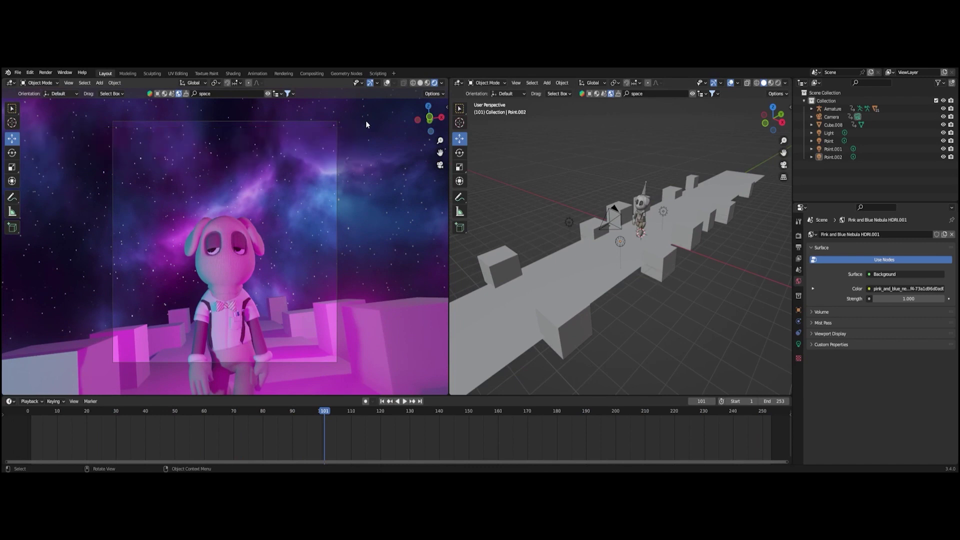
Step: Open the program preferences
left_click(17, 73)
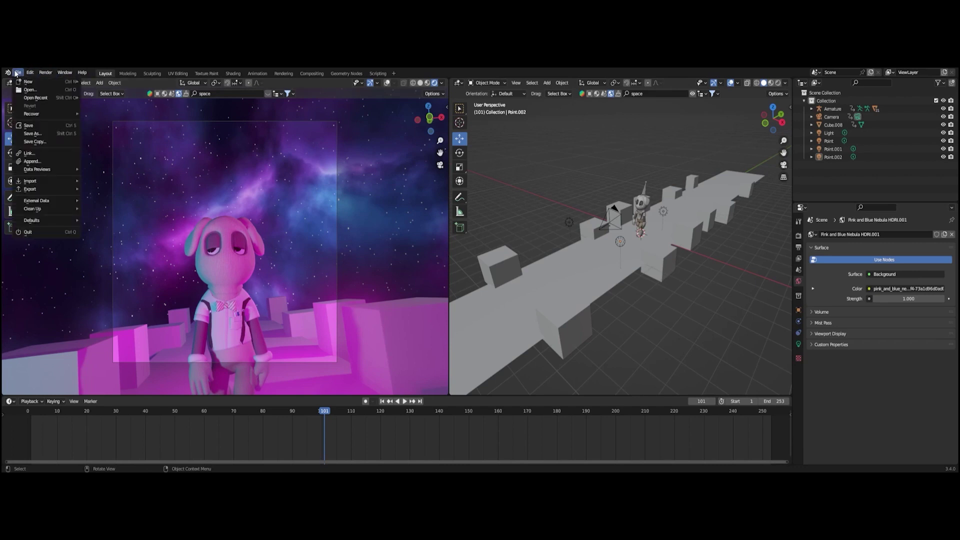
mouse_move(30, 73)
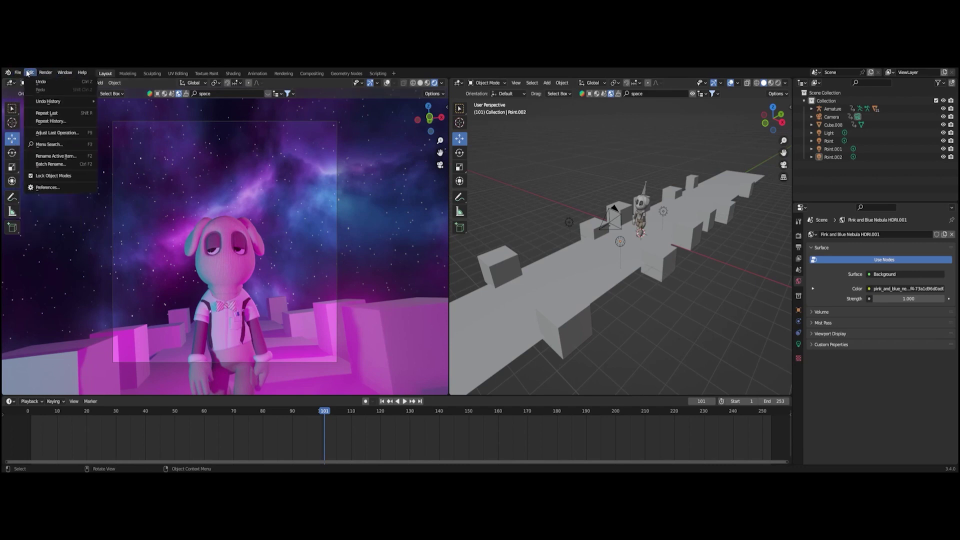
left_click(45, 187)
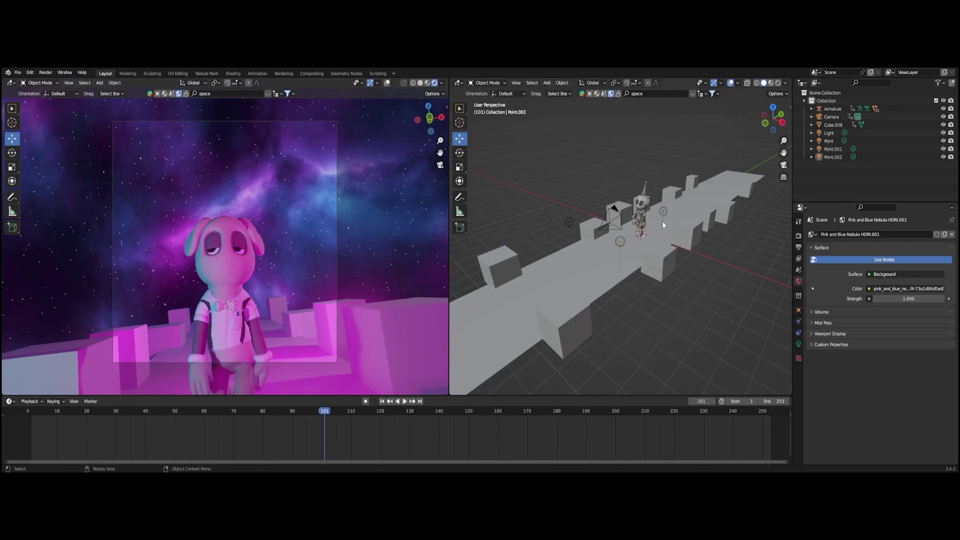
Step: Select the character's armature and add a 3 Point Lights rig aimed at it
left_click(645, 194)
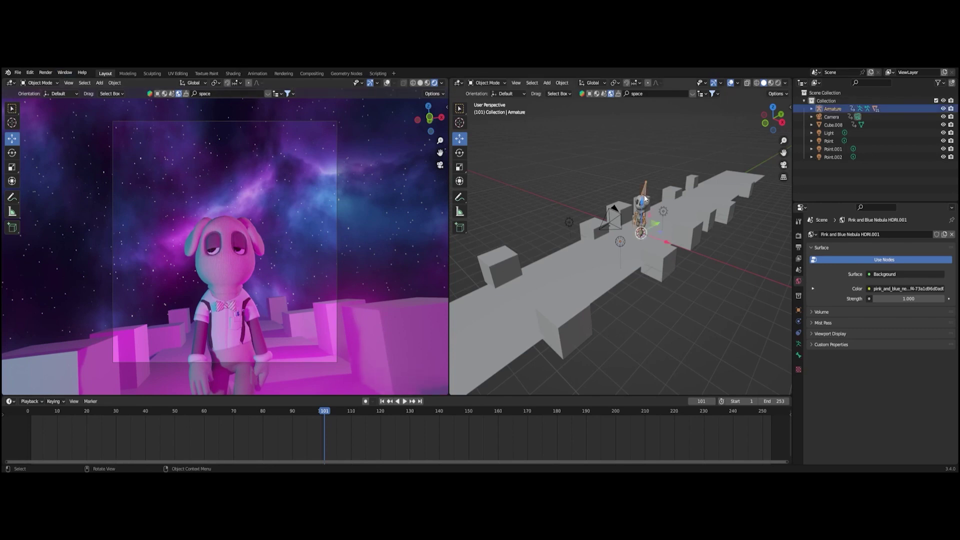
right_click(645, 195)
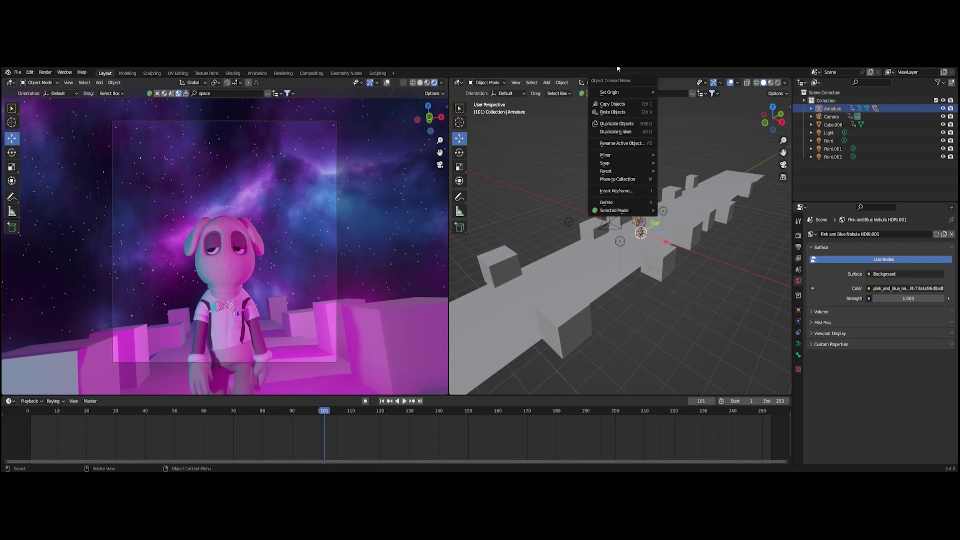
left_click(692, 278)
left_click(645, 192)
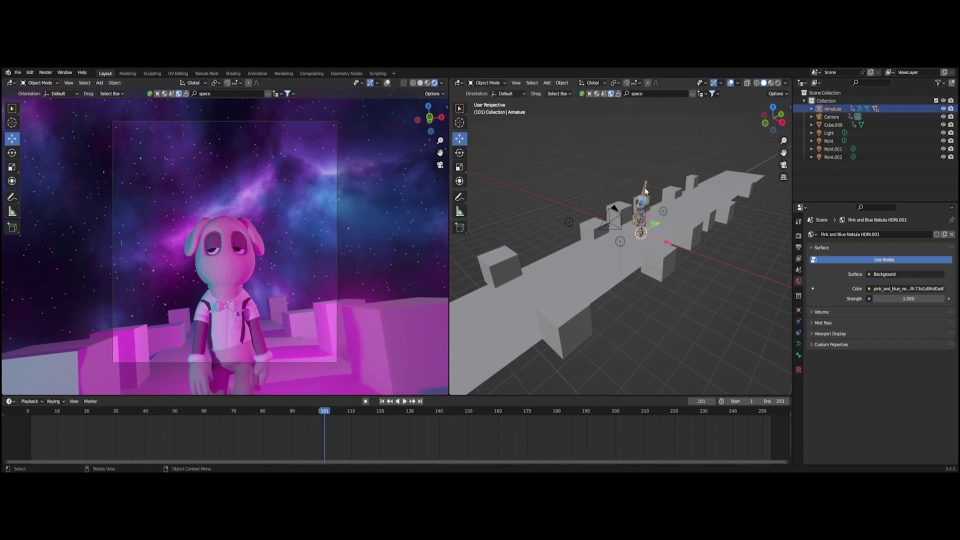
key("shift+a")
mouse_move(640, 226)
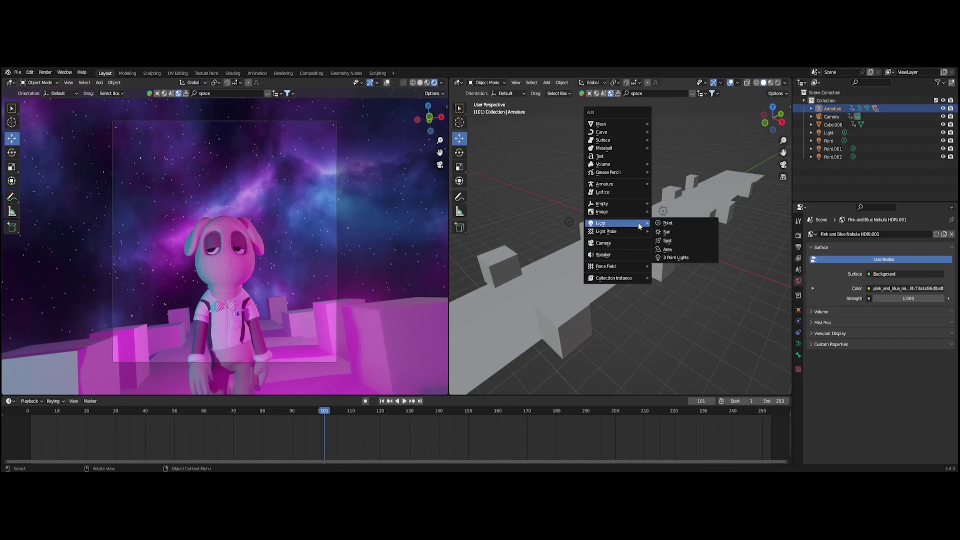
left_click(676, 259)
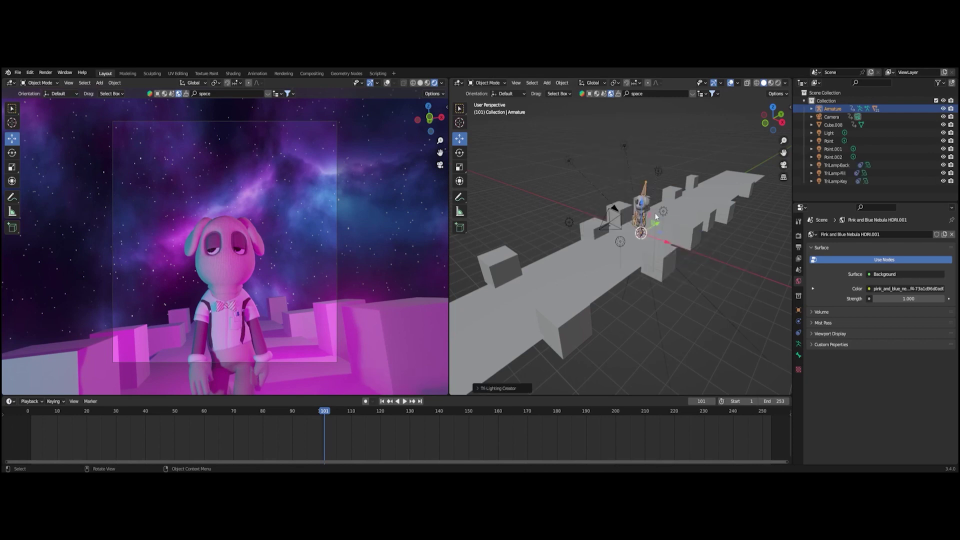
Step: Select the fill light of the three-point rig and set its power to 500 W
left_click(624, 145)
middle_click_drag(626, 199, 640, 239)
left_click(577, 190)
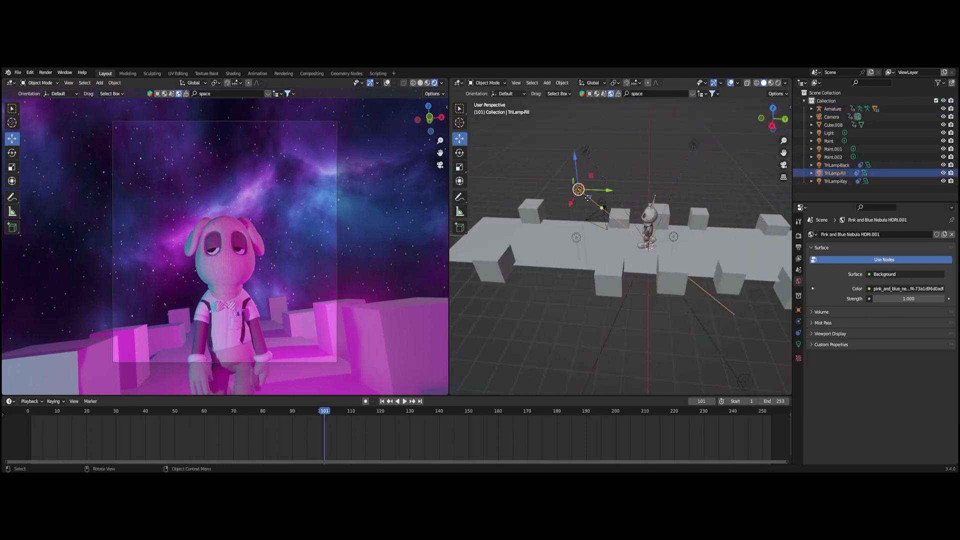
middle_click_drag(577, 190, 620, 205)
left_click(798, 344)
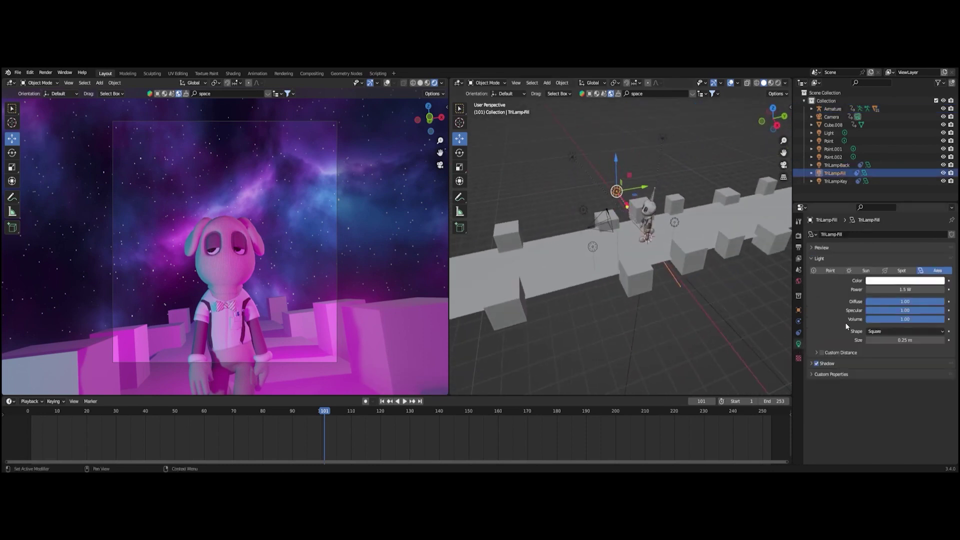
left_click(896, 290)
type("1000")
key("Return")
left_click(905, 289)
type("500")
key("Return")
Step: Set the rig's back light to 500 W and give it a fully saturated magenta-pink colour
left_click(664, 141)
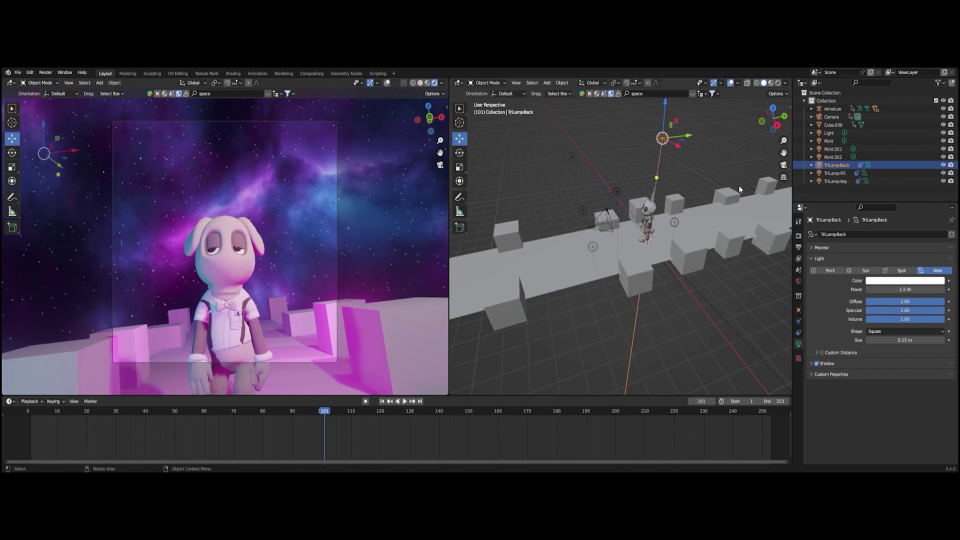
left_click(891, 289)
type("500")
key("Return")
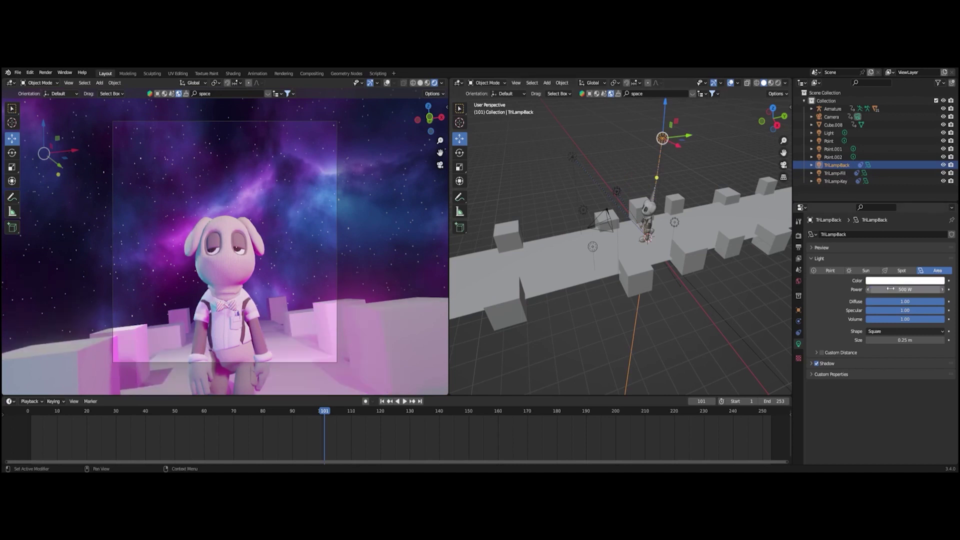
left_click(918, 280)
left_click(922, 228)
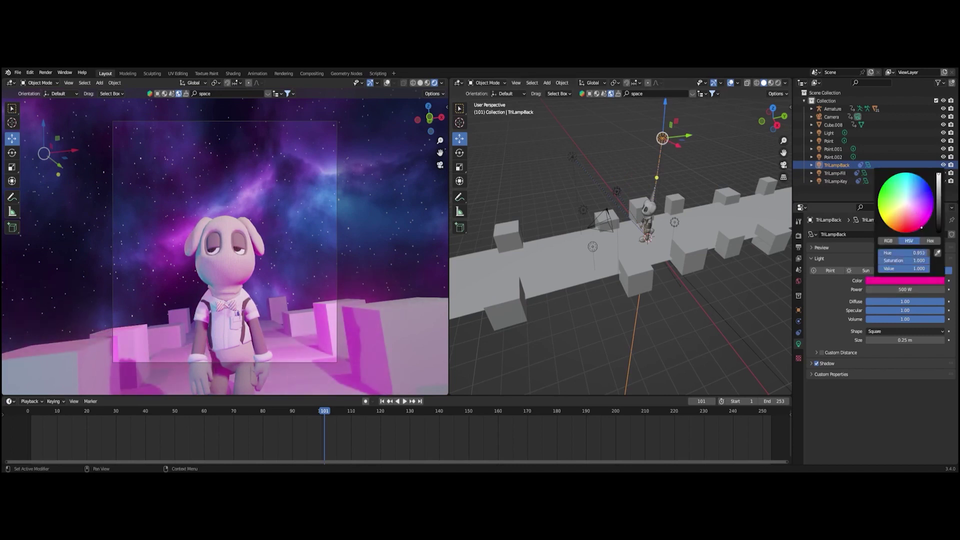
Step: At frame 167, move the character's armature along the X axis to a spot slightly off-centre on the walkway
left_click_drag(265, 412, 519, 412)
left_click(652, 198)
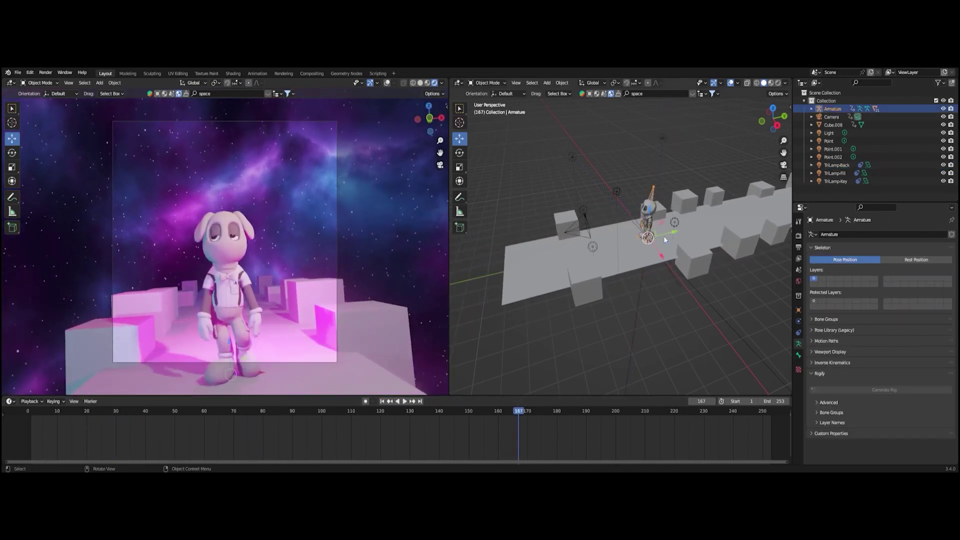
key("g")
key("x")
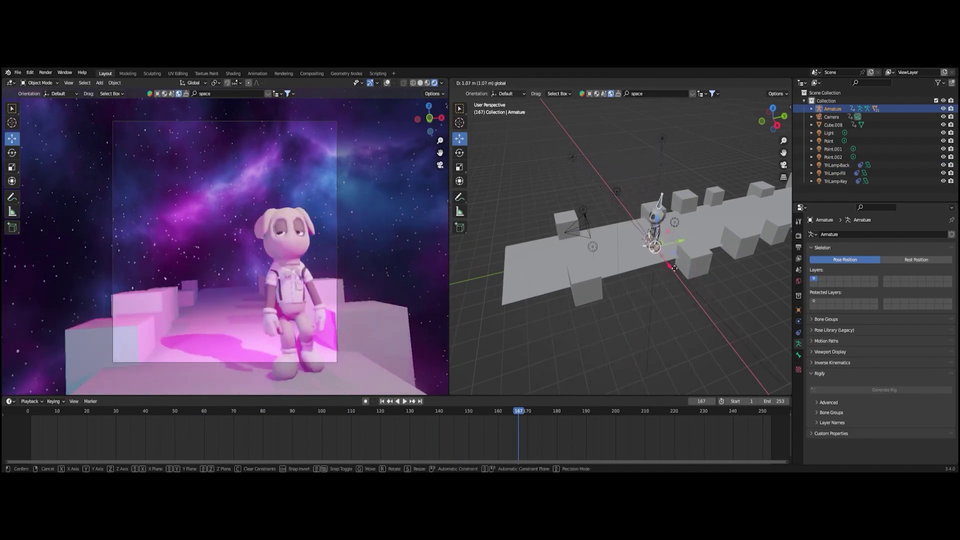
left_click(665, 235)
middle_click_drag(666, 235, 640, 249)
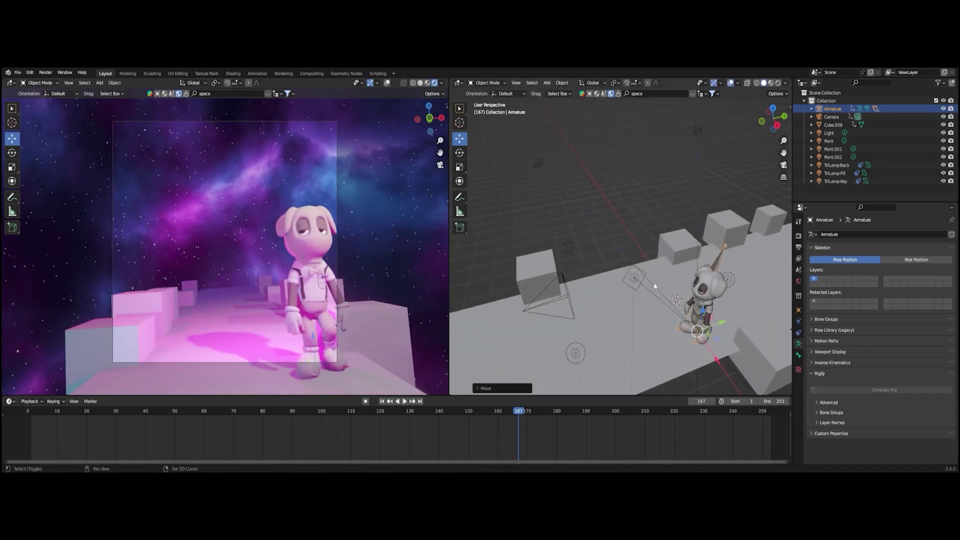
key("g")
key("x")
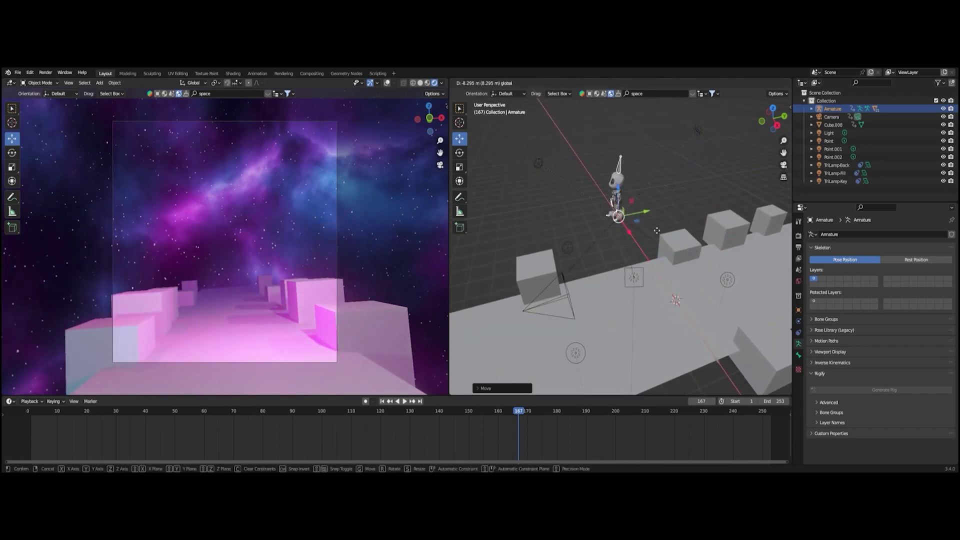
left_click(680, 342)
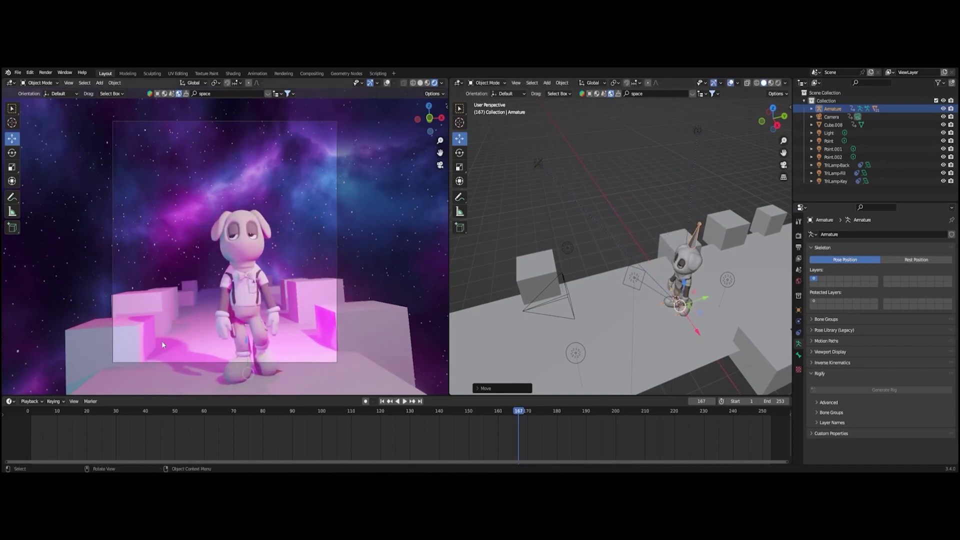
Step: Lower the rig's fill light and key light along the Z axis
left_click(630, 273)
key("g")
key("z")
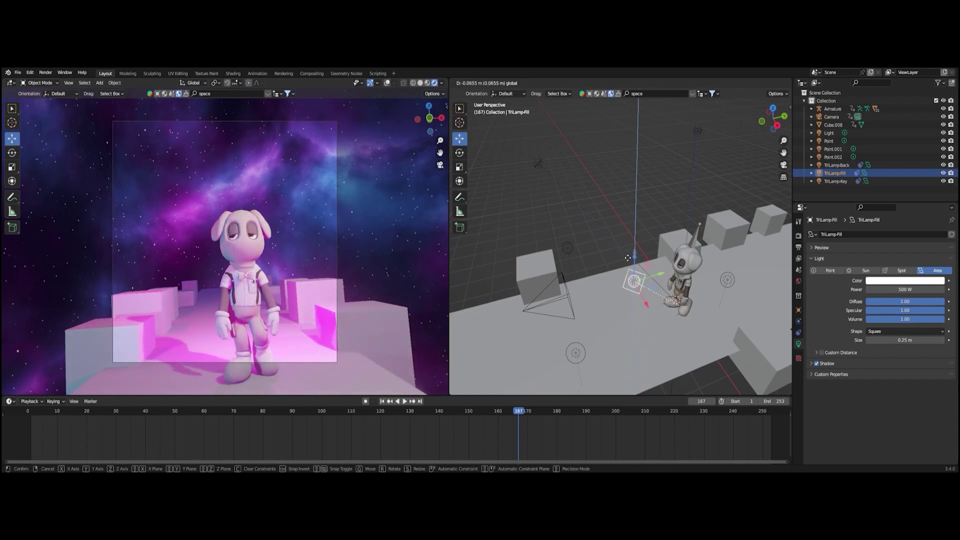
left_click(643, 321)
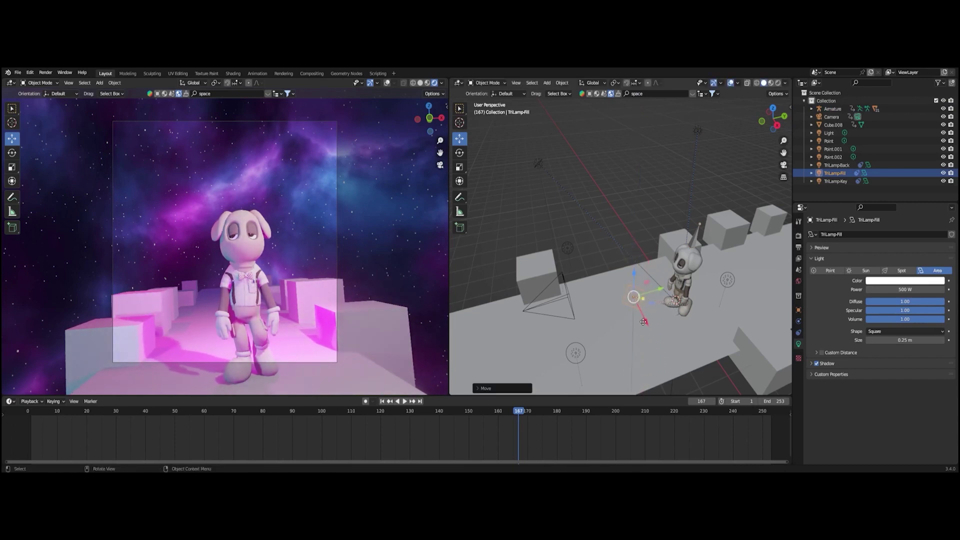
left_click(538, 163)
key("g")
key("z")
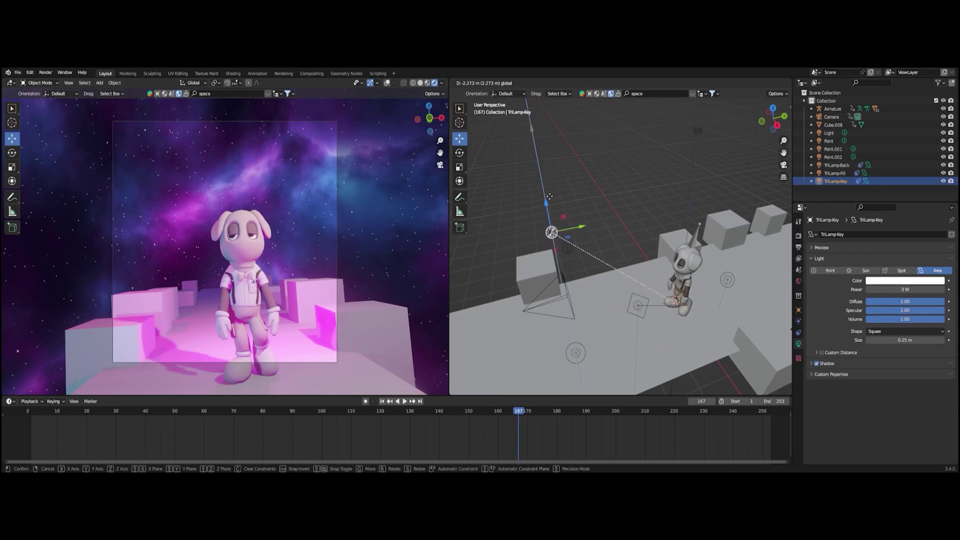
left_click(688, 137)
Step: Lower the magenta-pink back light along the Z axis and bring it closer above the character
left_click(698, 130)
key("g")
key("z")
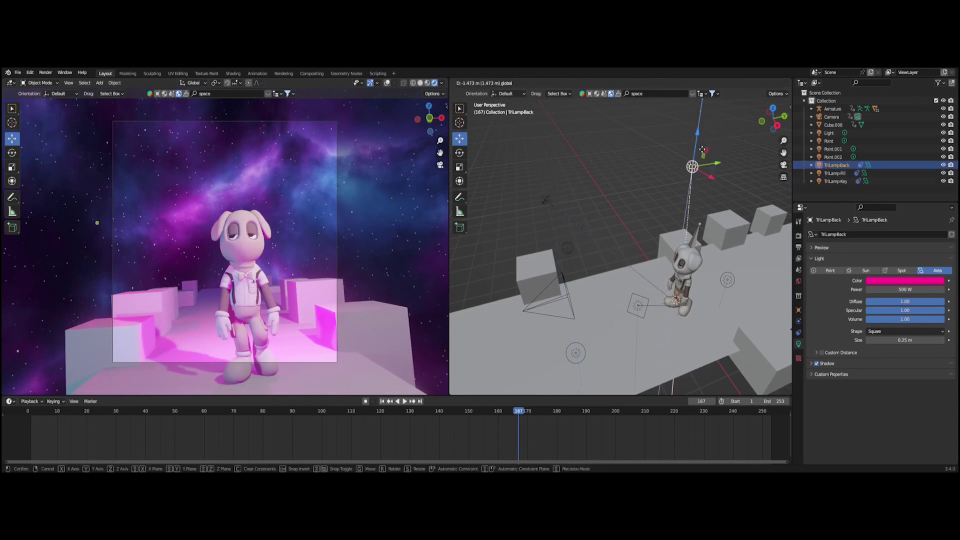
left_click(718, 179)
left_click_drag(718, 146, 692, 178)
left_click_drag(683, 131, 679, 173)
left_click_drag(694, 220, 691, 218)
Step: Set the back light's power to 1000 W and lower it to just above the character's head
left_click(901, 290)
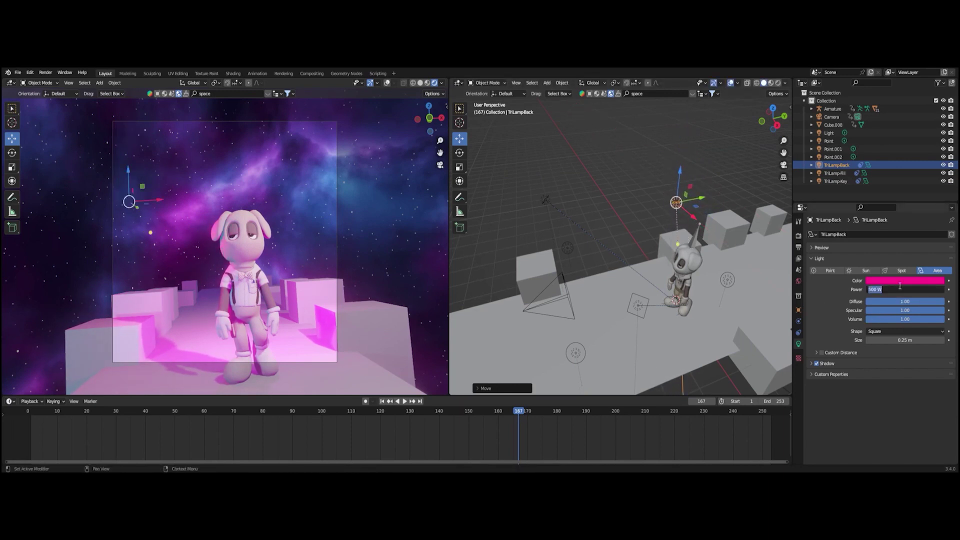
type("1000")
key("Return")
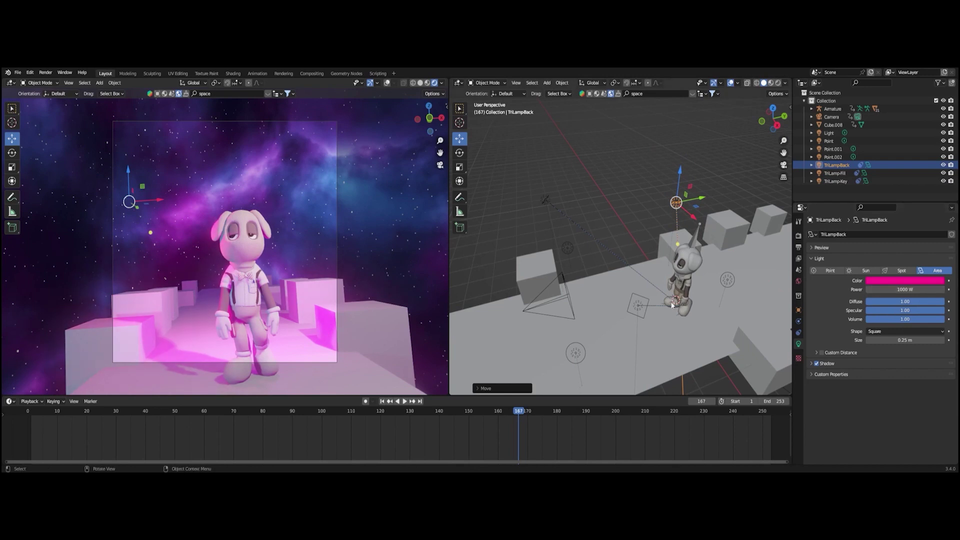
left_click_drag(683, 172, 683, 202)
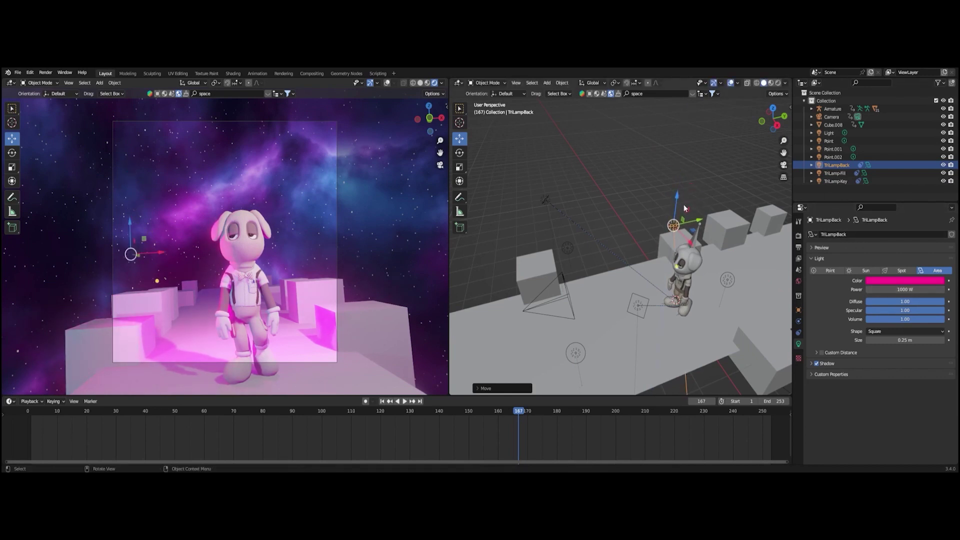
Step: Play back the animation to review the character under the adjusted three-point lighting
key("space")
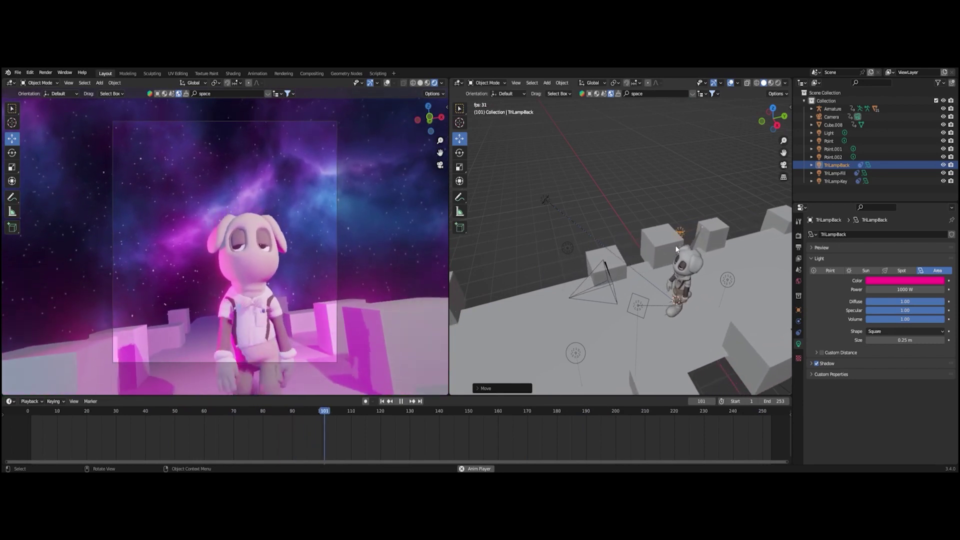
key("space")
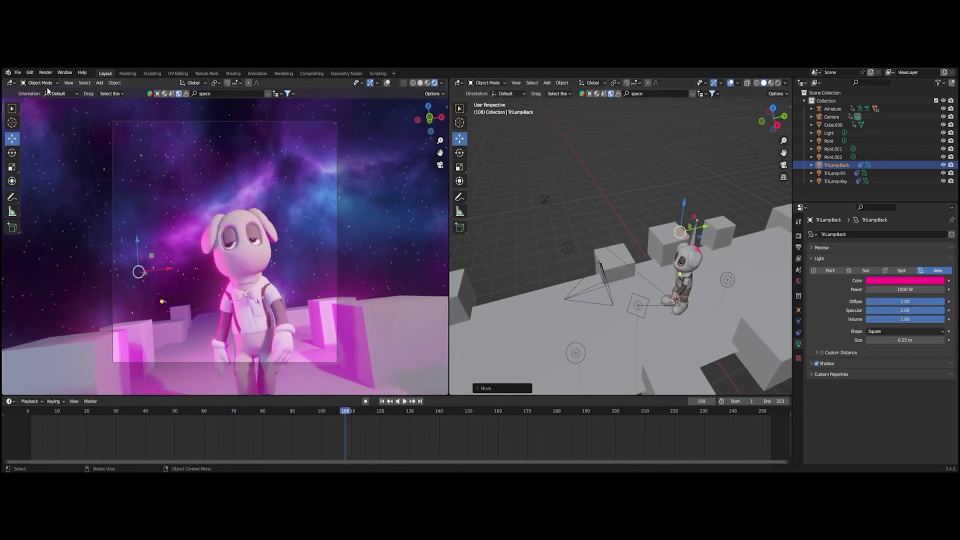
left_click(16, 75)
mouse_move(38, 182)
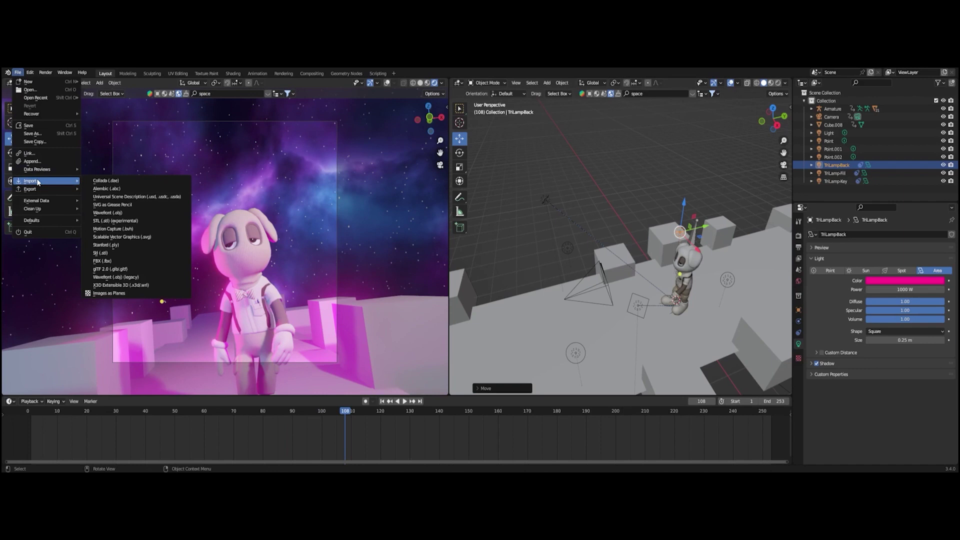
left_click(691, 176)
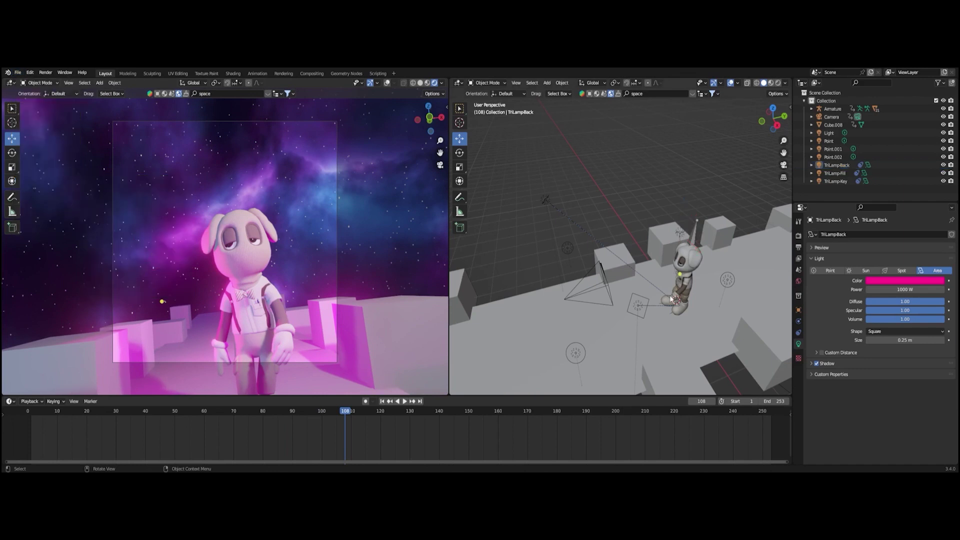
left_click(570, 298)
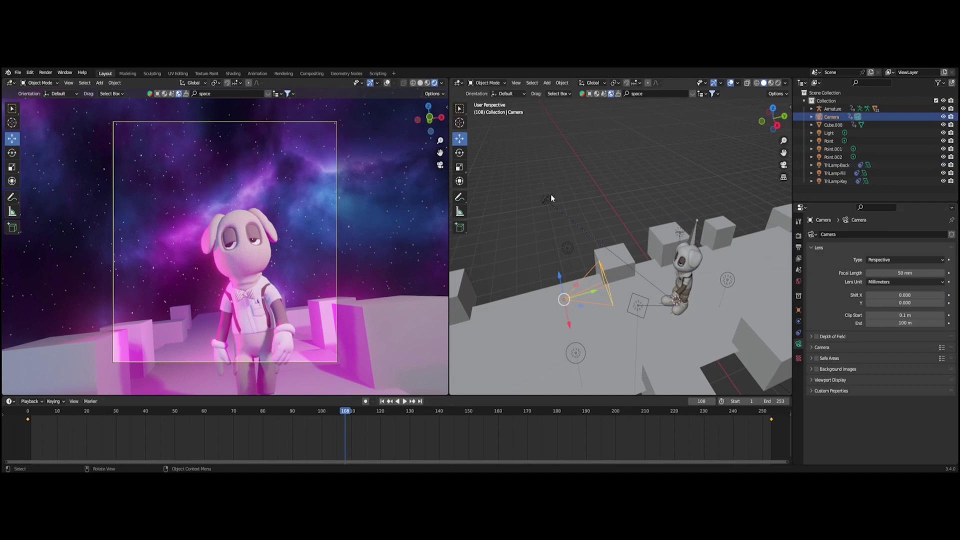
left_click(520, 248)
Step: Rewind the animation to frame 0 and play it back with the whole walkway in view
middle_click_drag(521, 245, 522, 246)
scroll(521, 245, "down", 4)
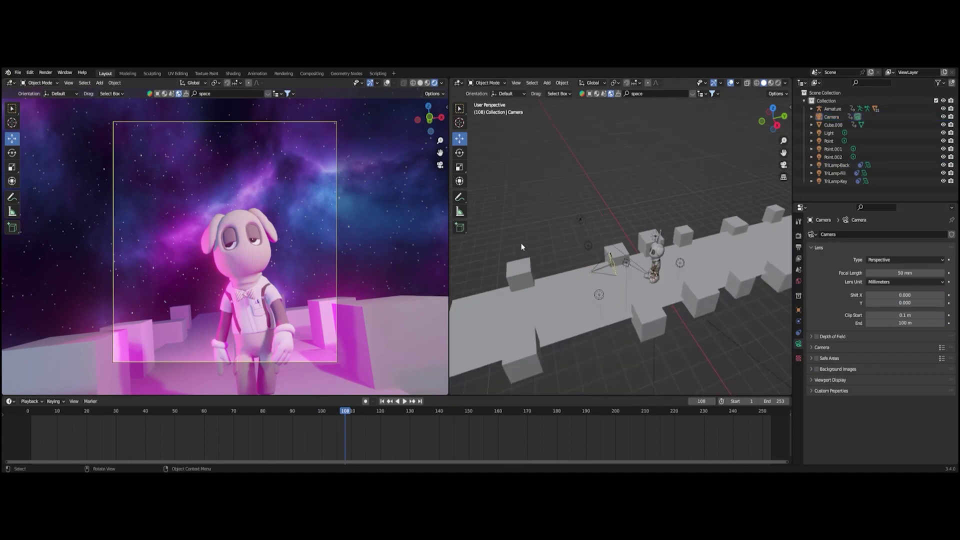
middle_click_drag(680, 278, 627, 265)
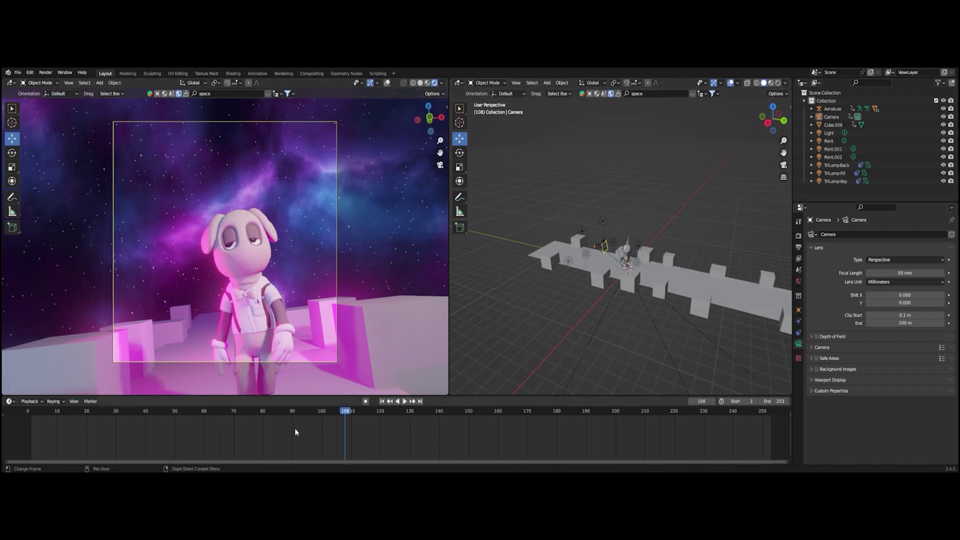
left_click_drag(289, 411, 28, 411)
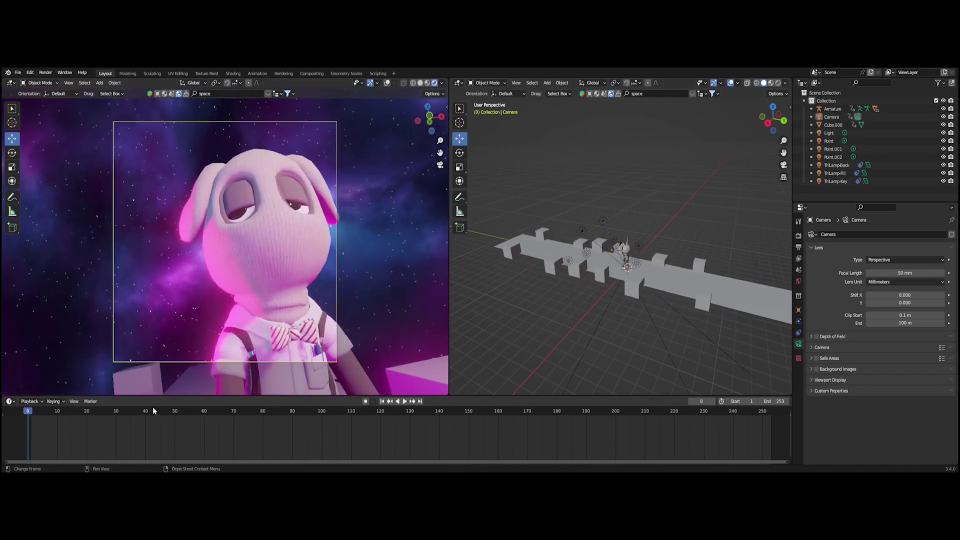
key("space")
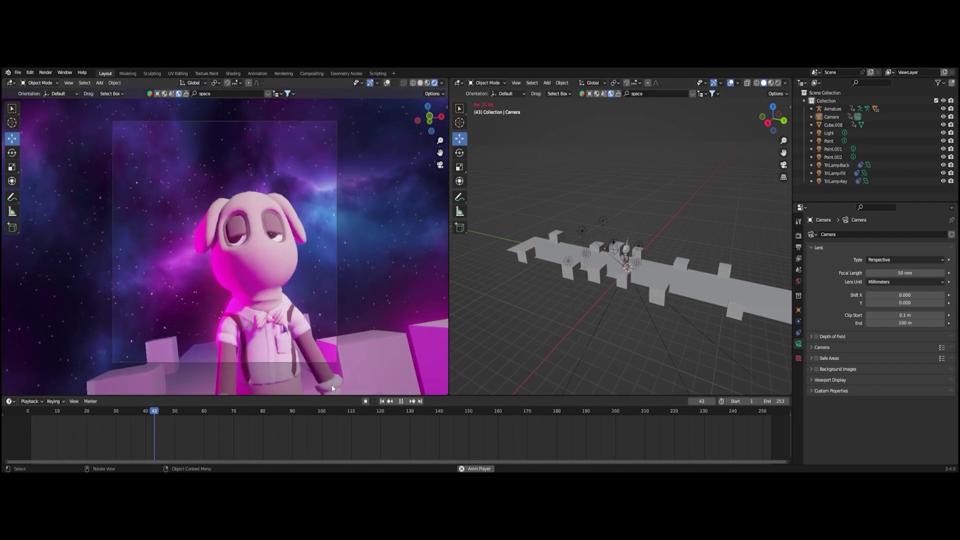